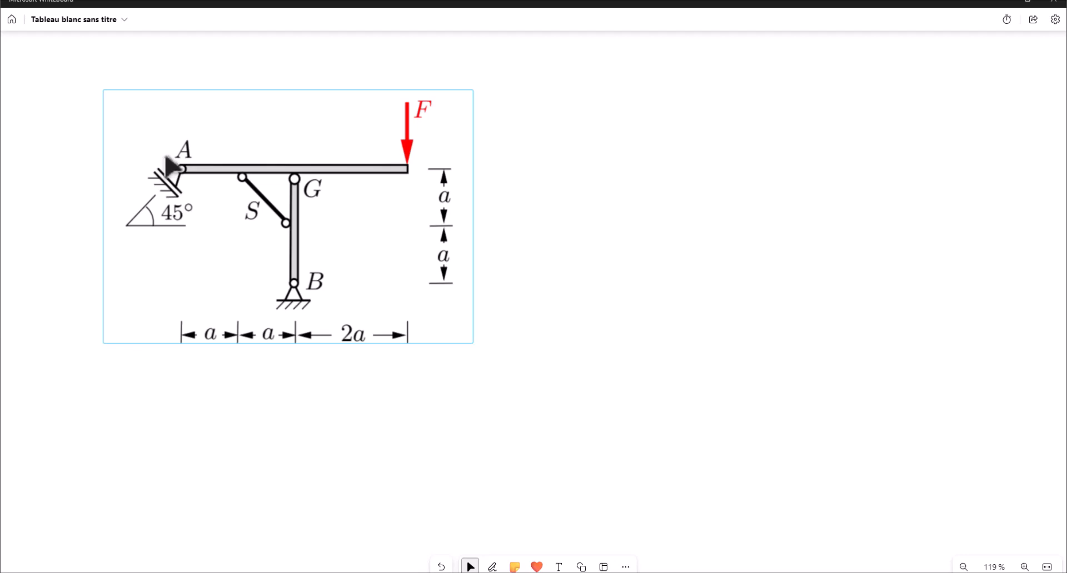
Step: Switch to Robot Structural Analysis and start a new plane frame project
key(alt+w)
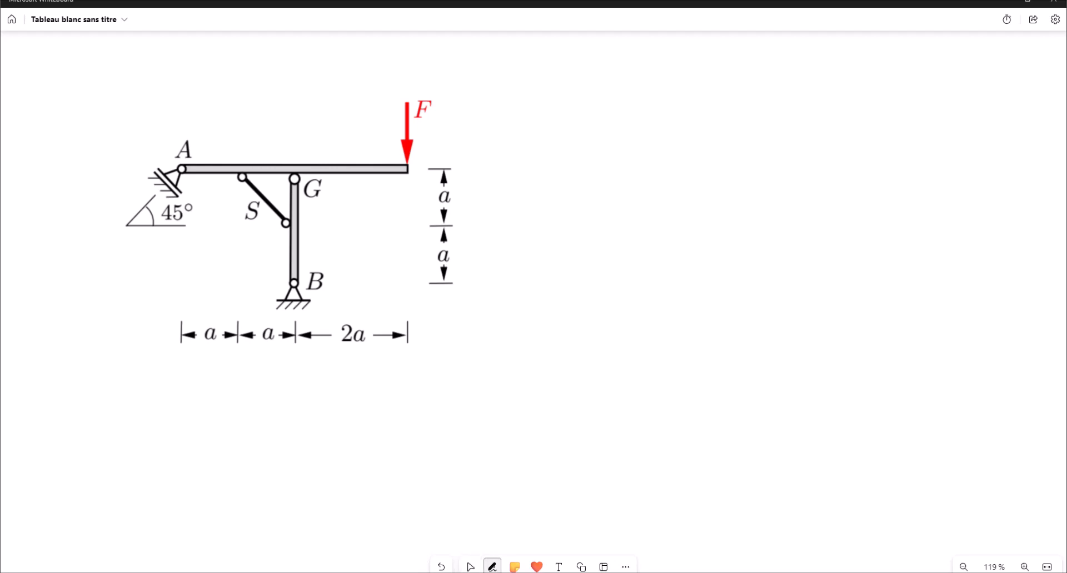
key(Escape)
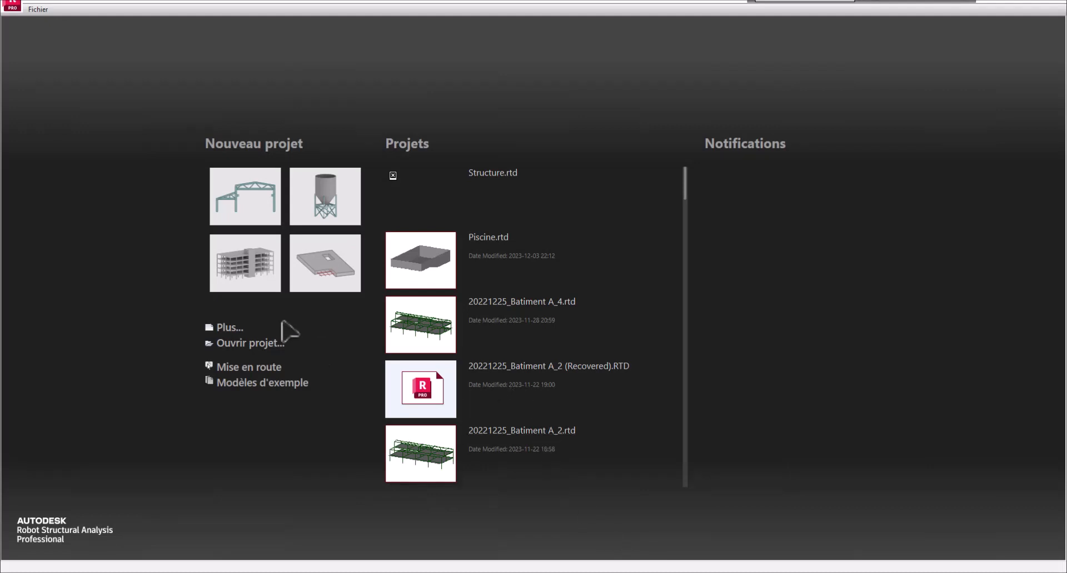
click(226, 329)
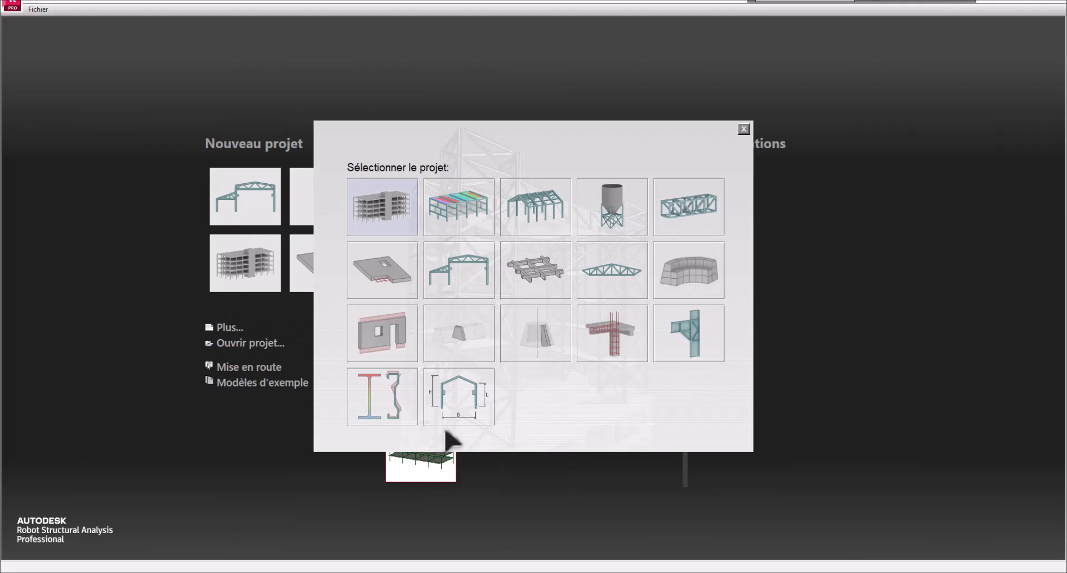
click(473, 281)
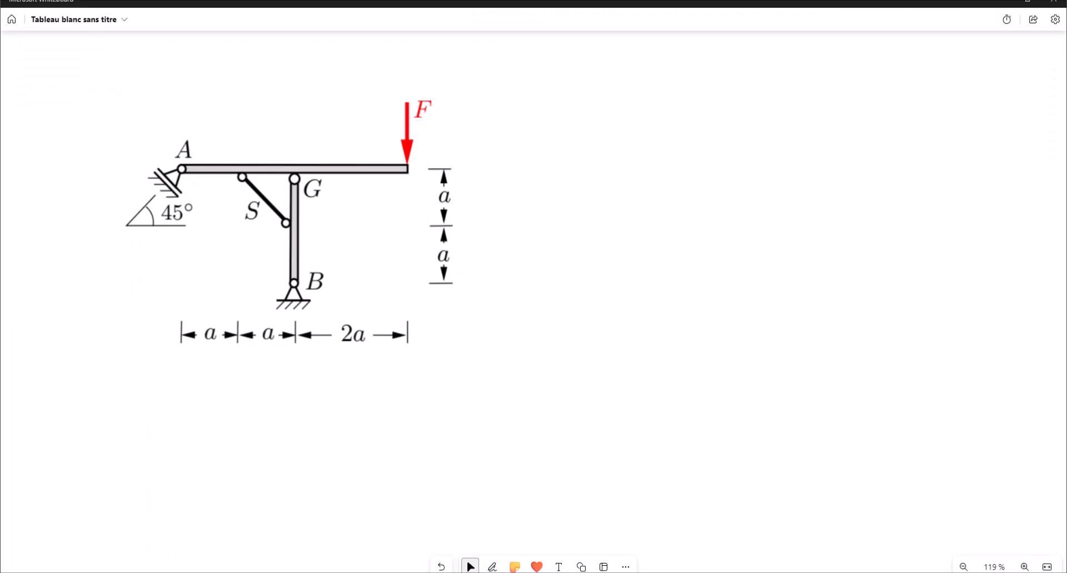
Step: In Microsoft Whiteboard, handwrite the spans 2,5, 2,5 and 5 below the frame sketch and the heights 2,5 and 2,5 beside it
click(290, 245)
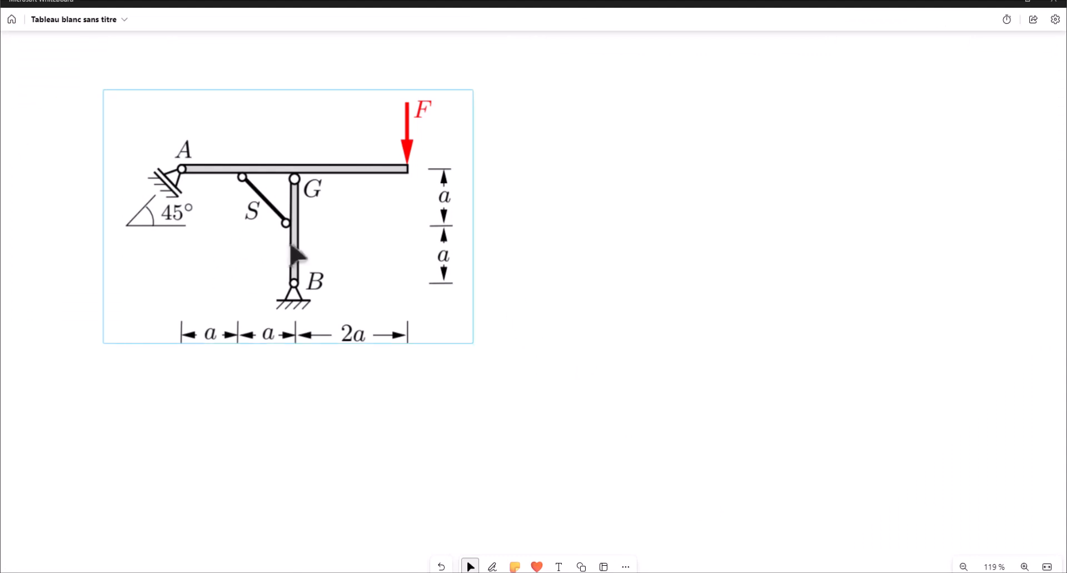
key(alt+w)
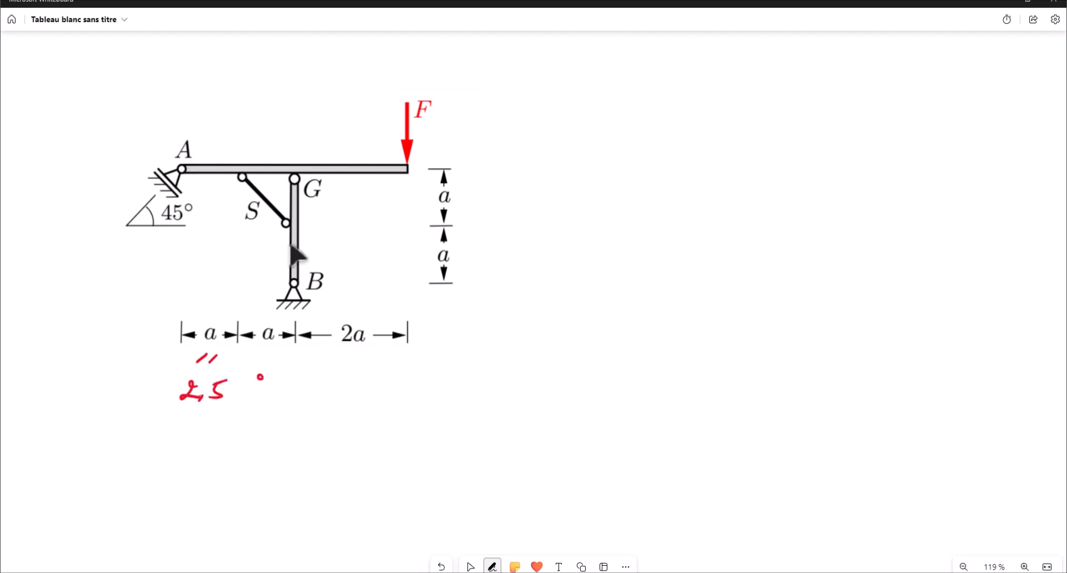
drag(359, 372, 358, 391)
drag(358, 373, 387, 368)
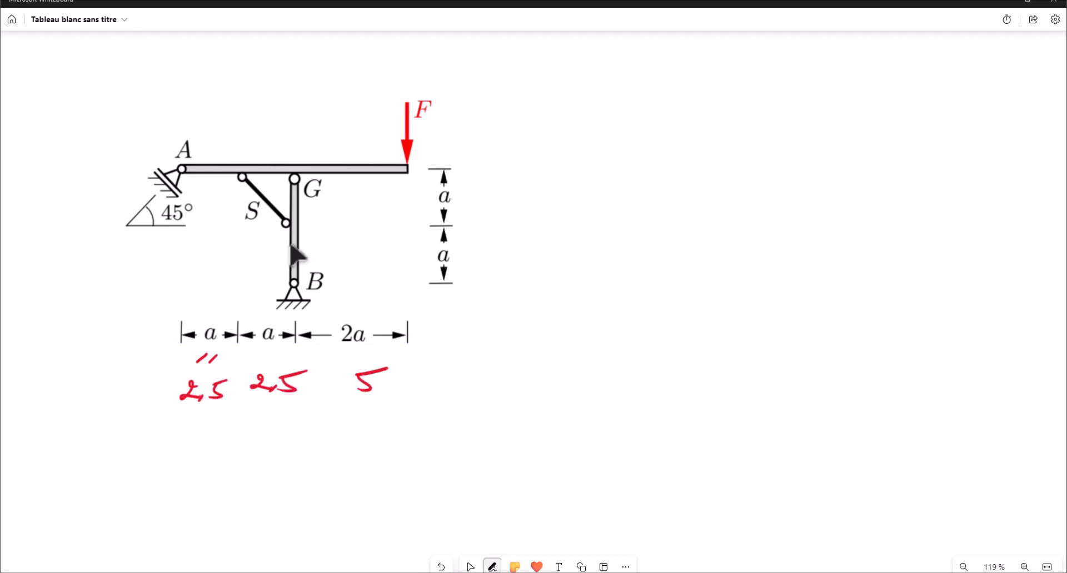
drag(471, 192, 487, 202)
drag(493, 243, 503, 264)
drag(509, 240, 521, 234)
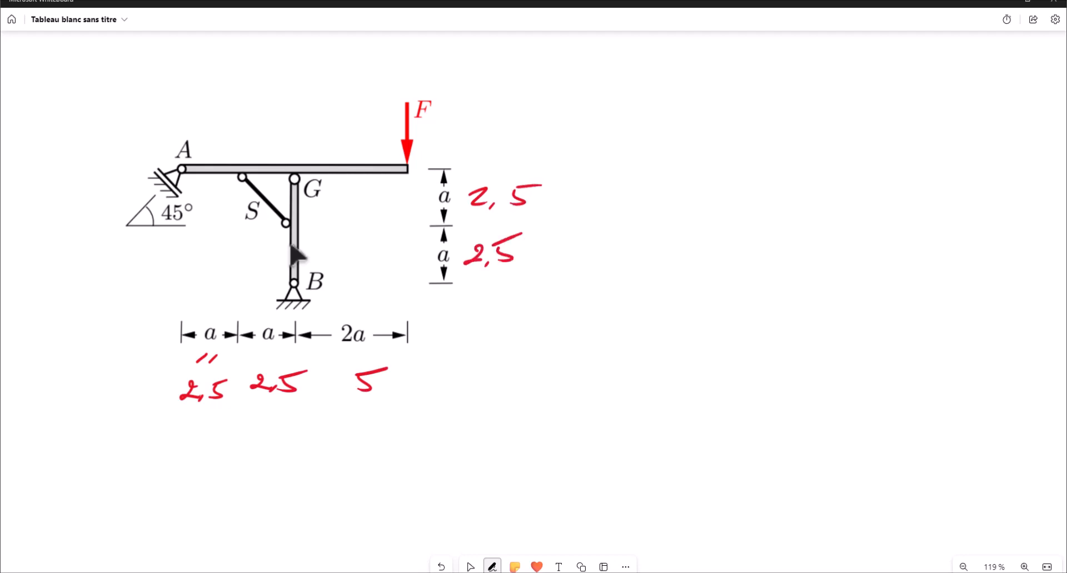
Step: Mark circled axis numbers 1, 2 and 3 above A, G and the load F, and 1 and 2 level with the beam and support B
drag(181, 61, 163, 64)
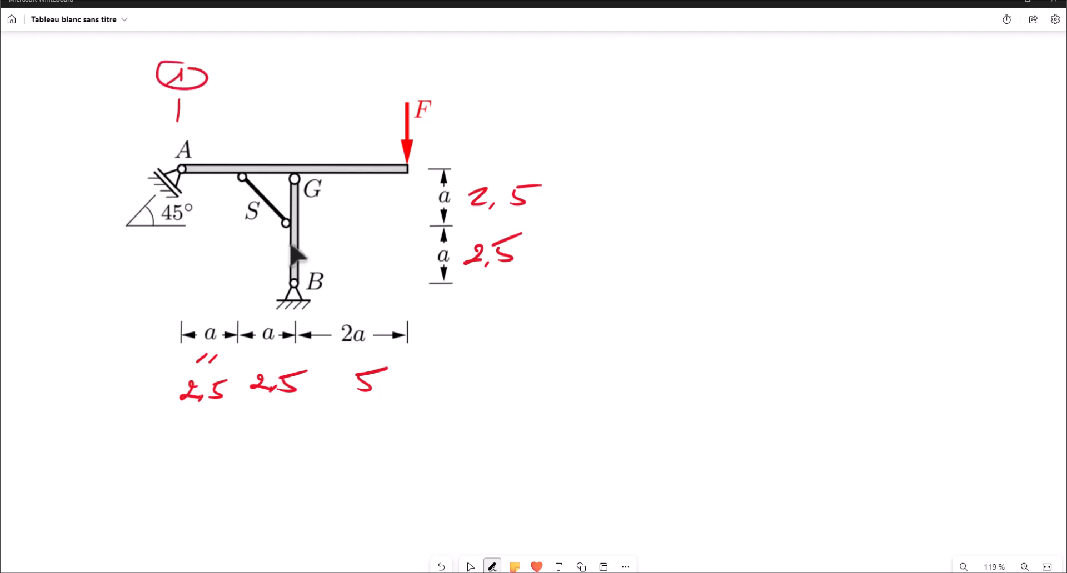
drag(289, 72, 317, 94)
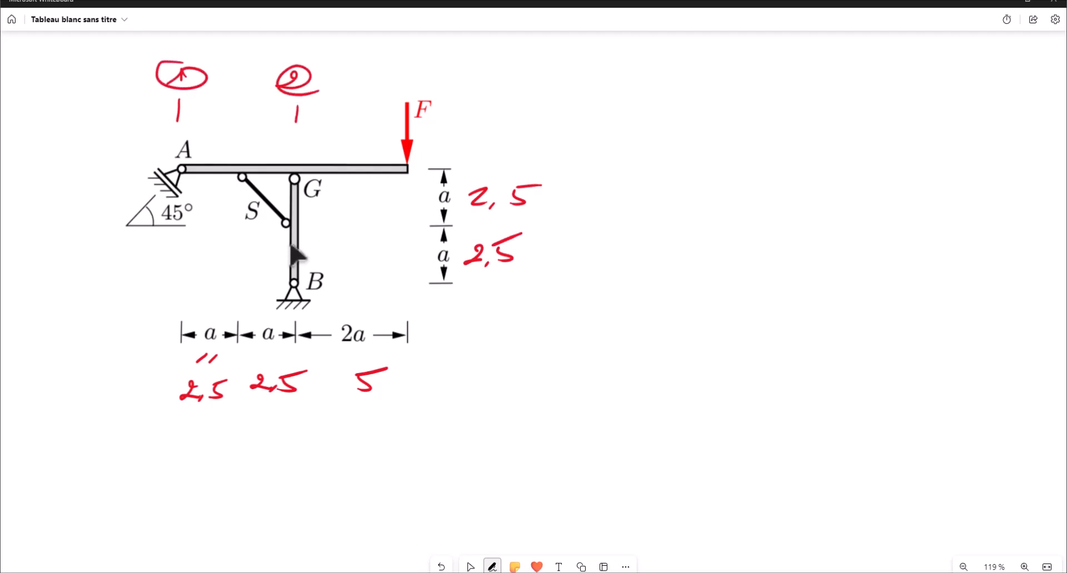
mouse_move(423, 39)
mouse_down()
mouse_move(462, 45)
mouse_move(384, 51)
mouse_up()
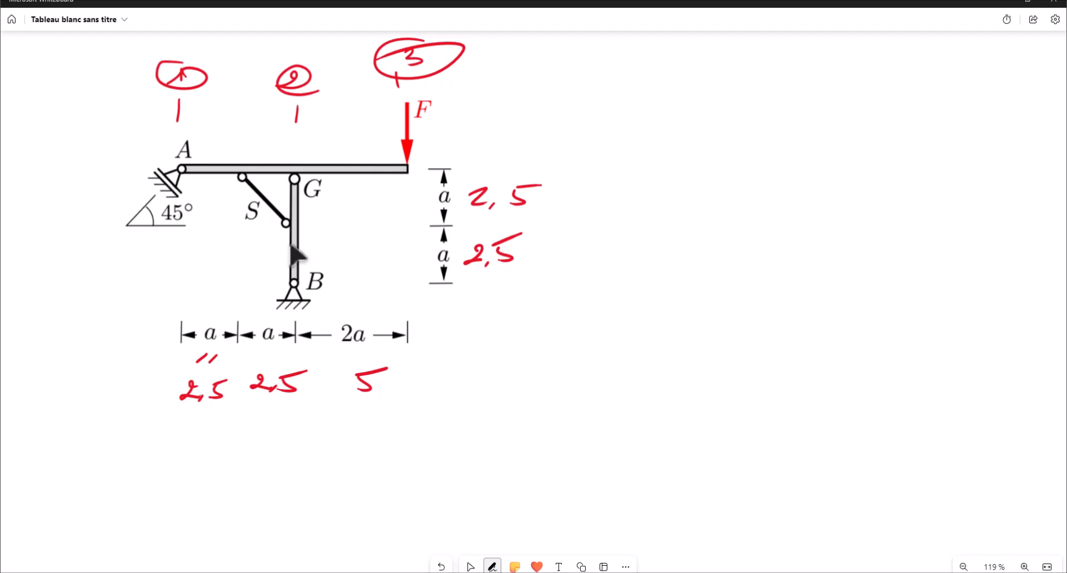
drag(100, 166, 154, 165)
drag(71, 154, 84, 161)
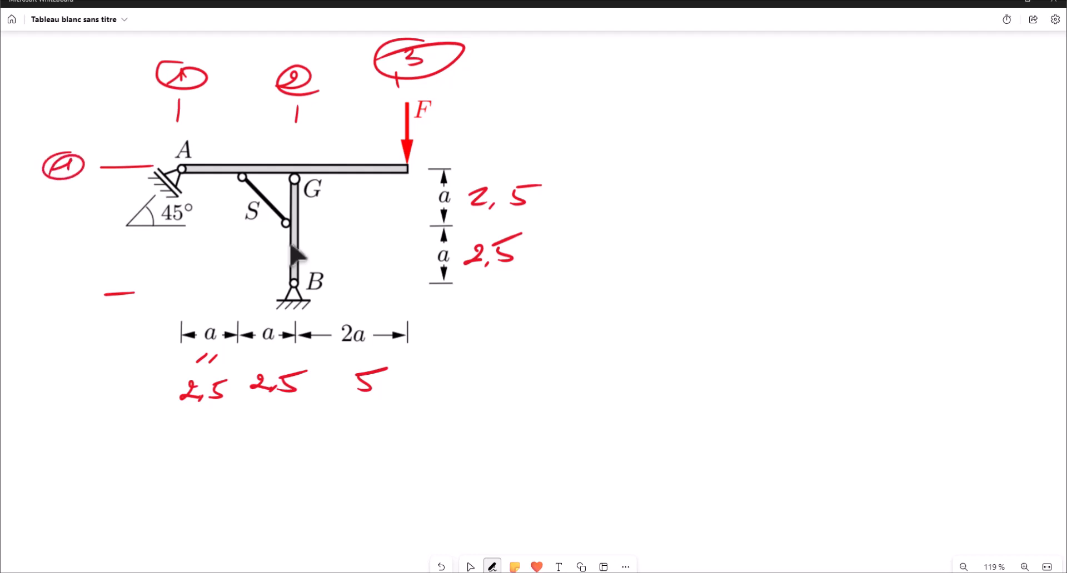
drag(74, 286, 89, 285)
drag(96, 267, 106, 286)
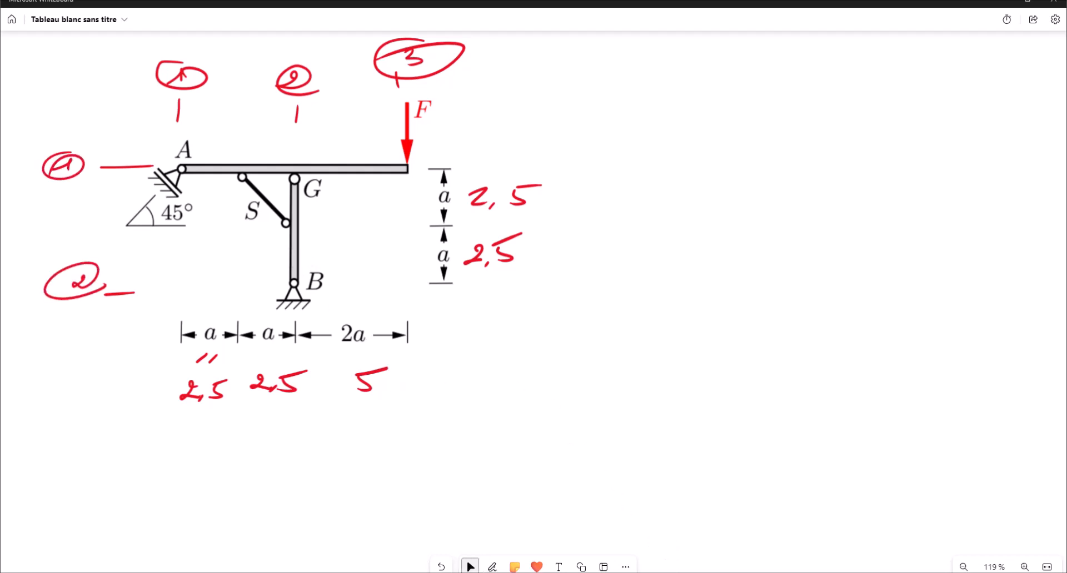
Step: In Robot Structural Analysis, define a bold X construction line at 0.00 m and apply it
click(615, 571)
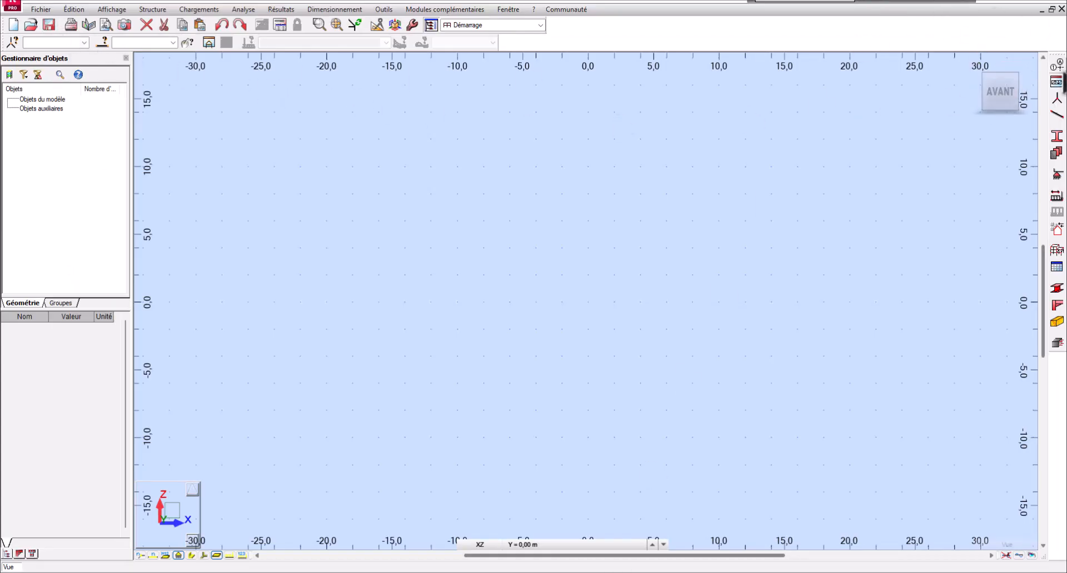
click(1057, 67)
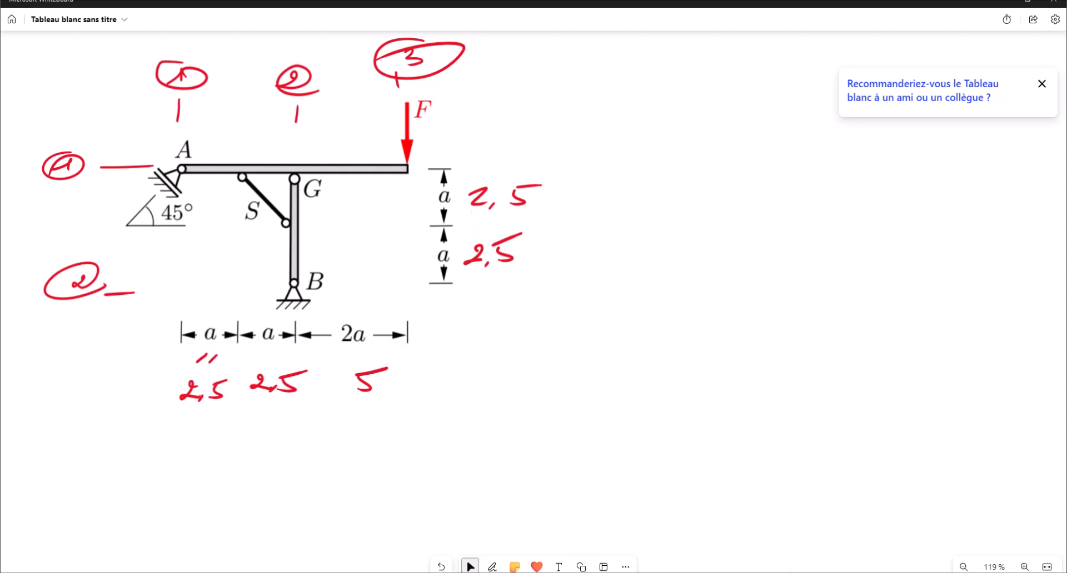
click(734, 542)
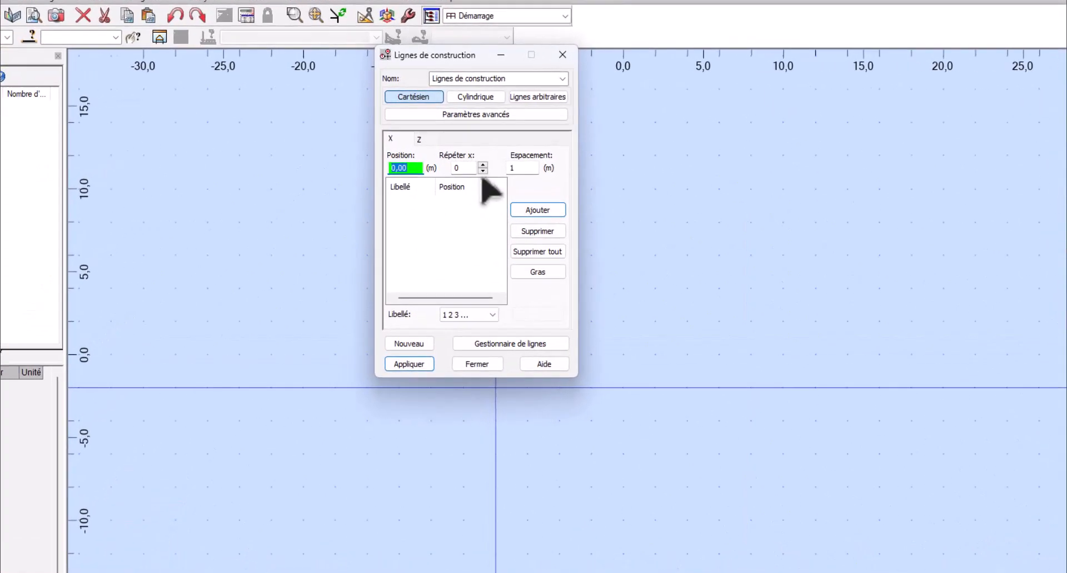
click(538, 211)
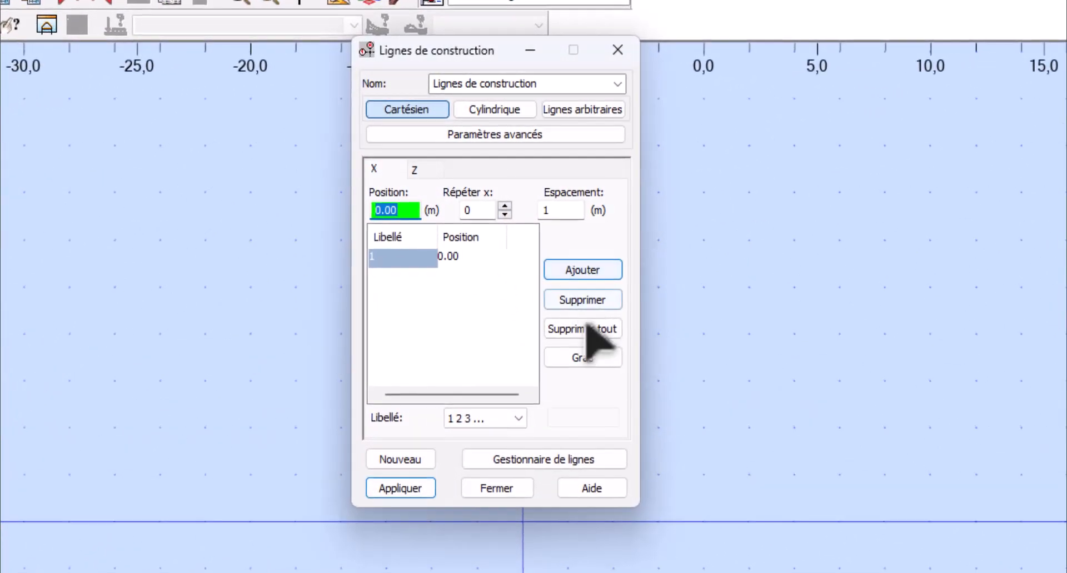
click(583, 357)
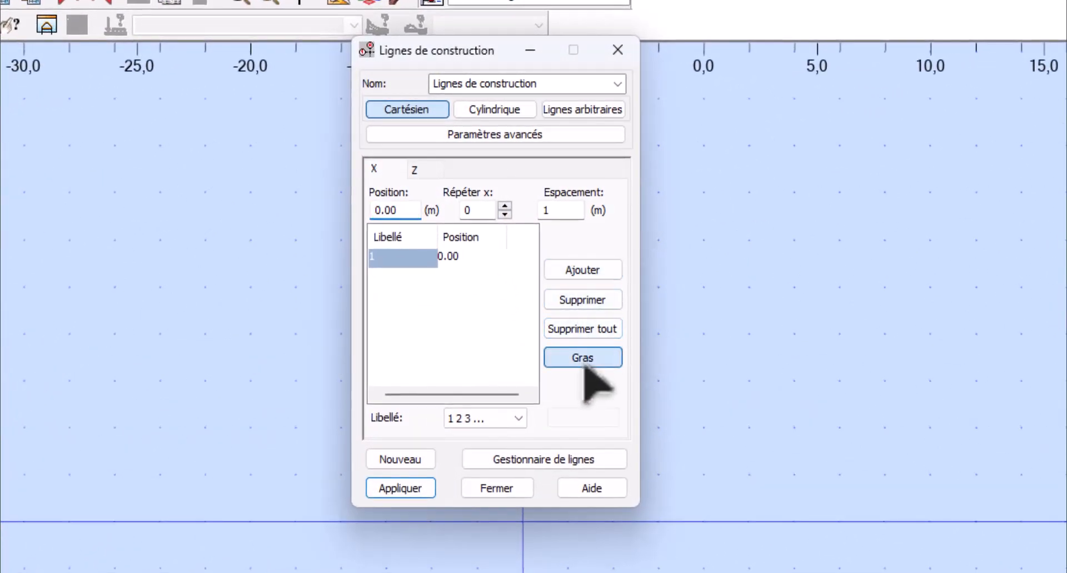
click(400, 489)
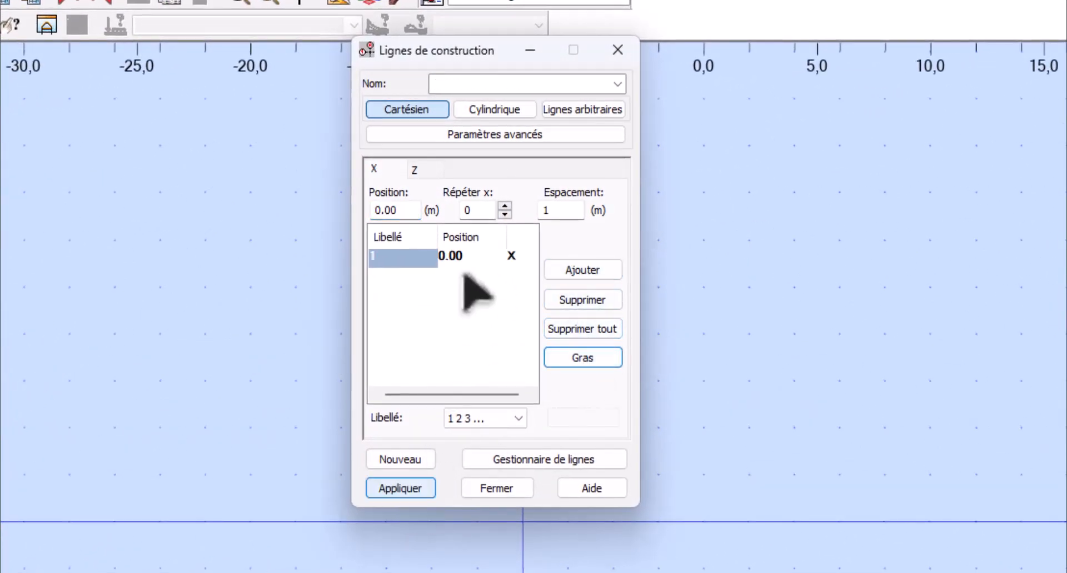
Step: Add two more X construction lines at 5 m spacing, make both bold and apply them
click(504, 206)
click(505, 207)
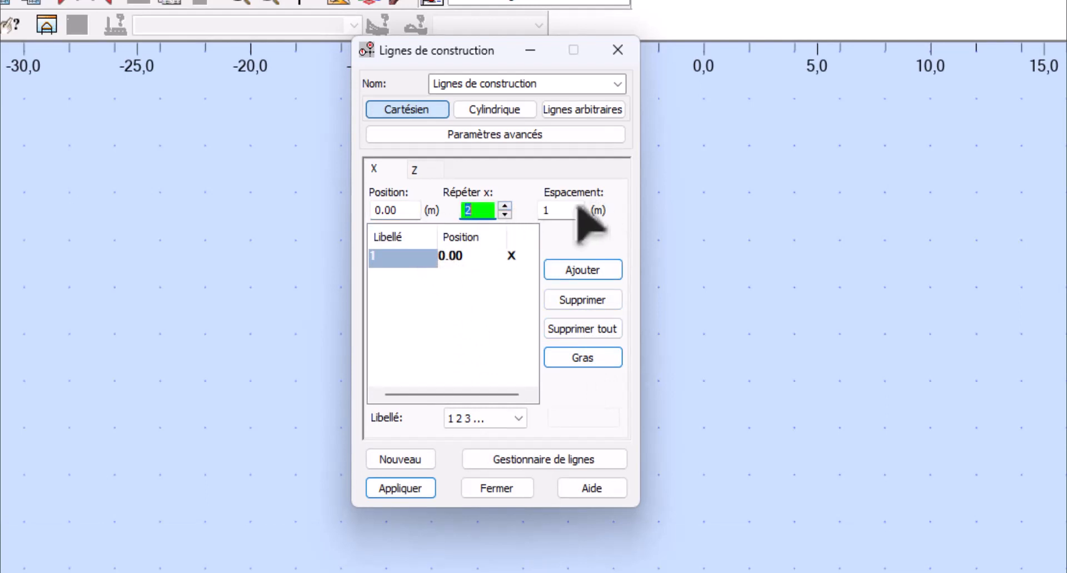
drag(566, 216, 531, 224)
text(5)
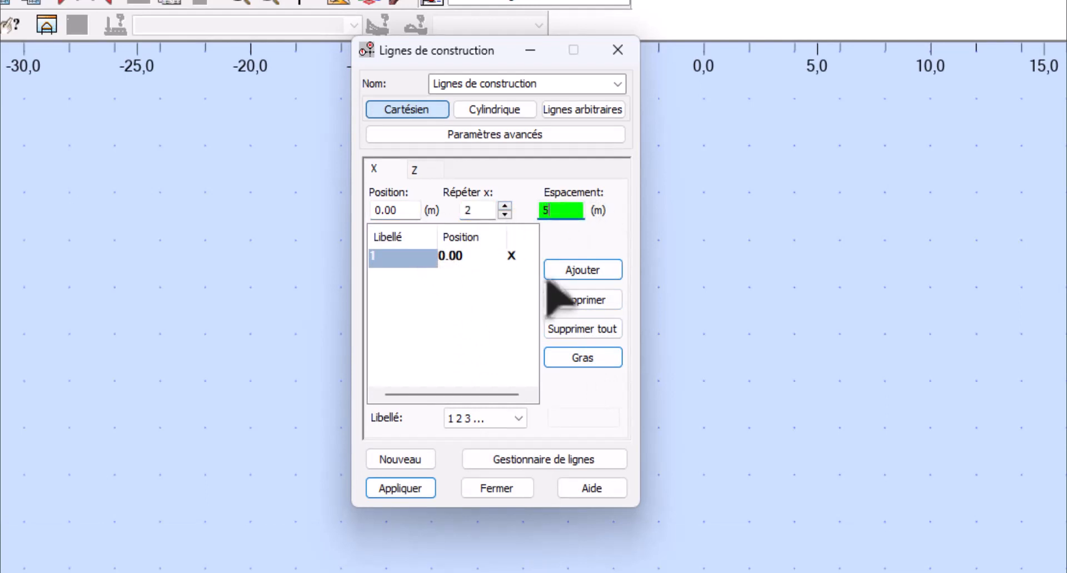
click(596, 276)
click(599, 362)
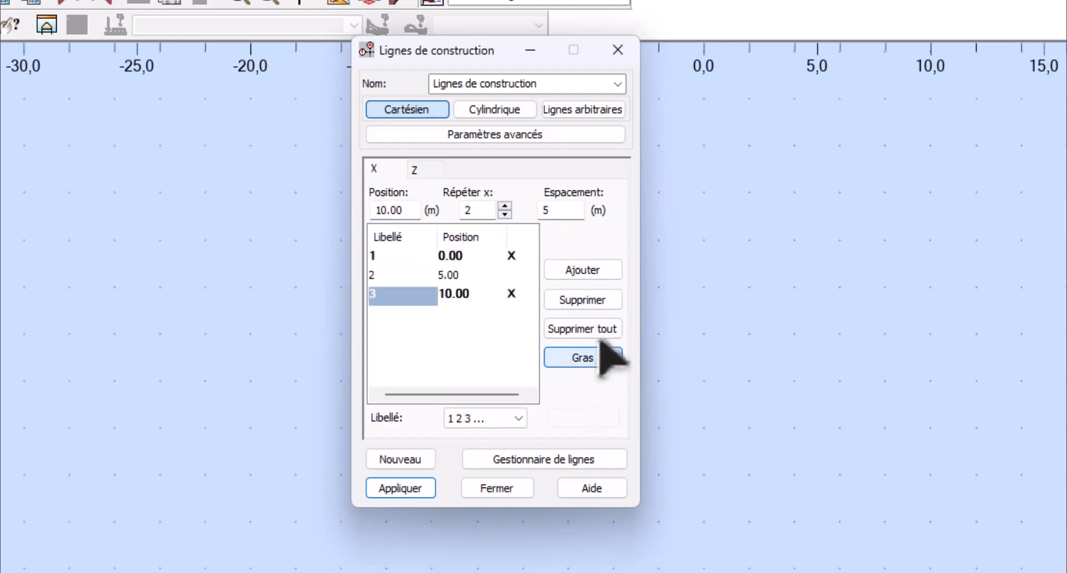
click(473, 276)
click(575, 358)
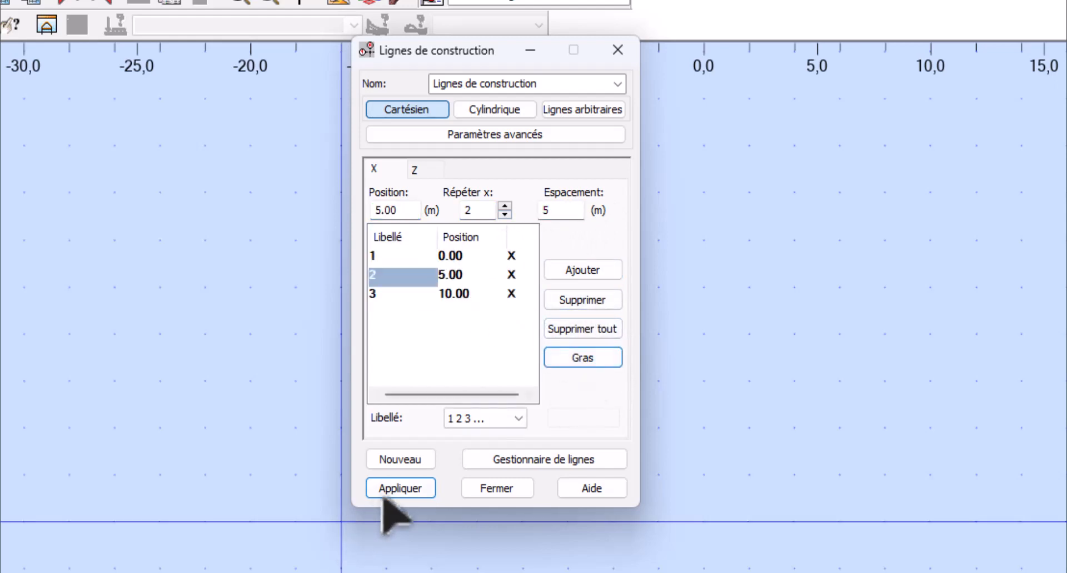
click(398, 489)
Step: Add a bold Z construction line at 0.00 m and apply it
drag(469, 48, 99, 337)
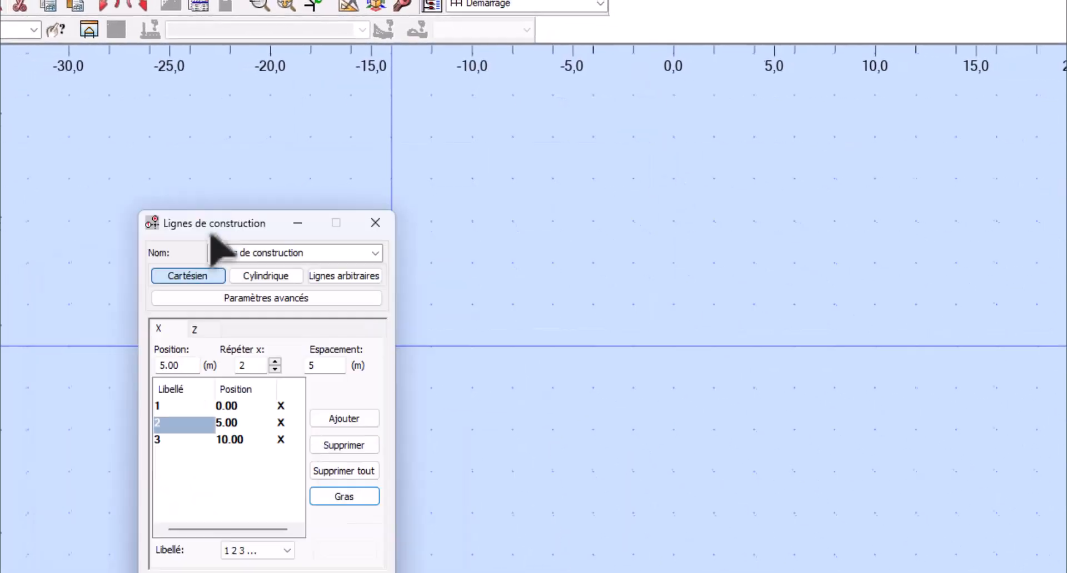
drag(210, 233, 294, 119)
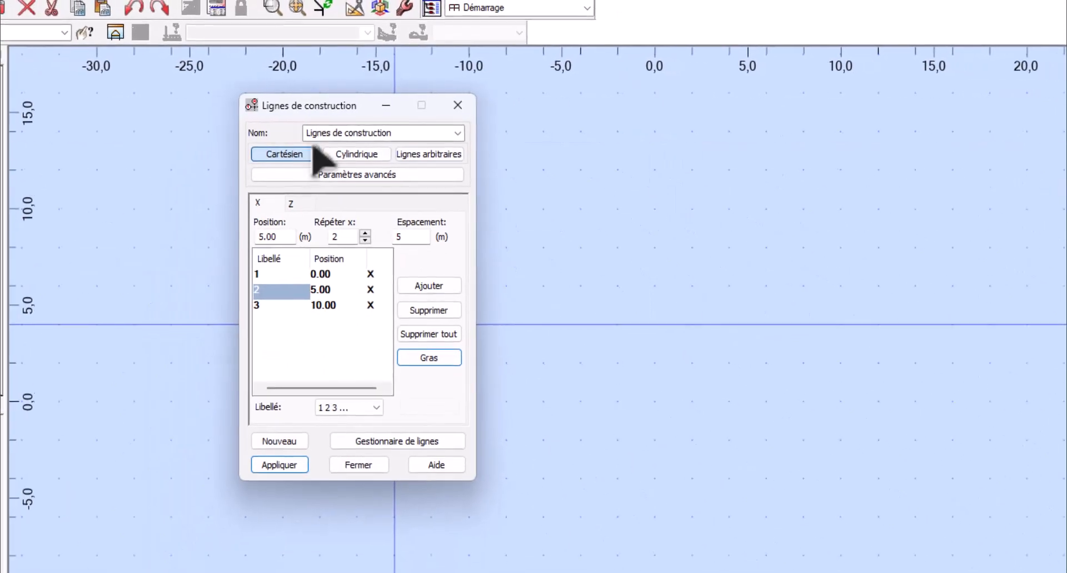
click(278, 215)
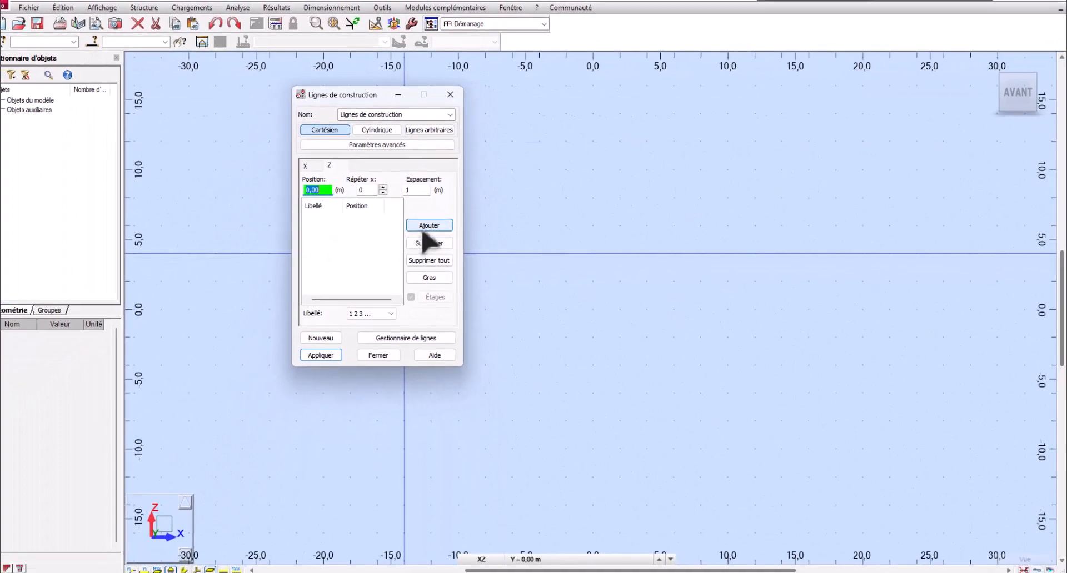
click(429, 234)
click(314, 370)
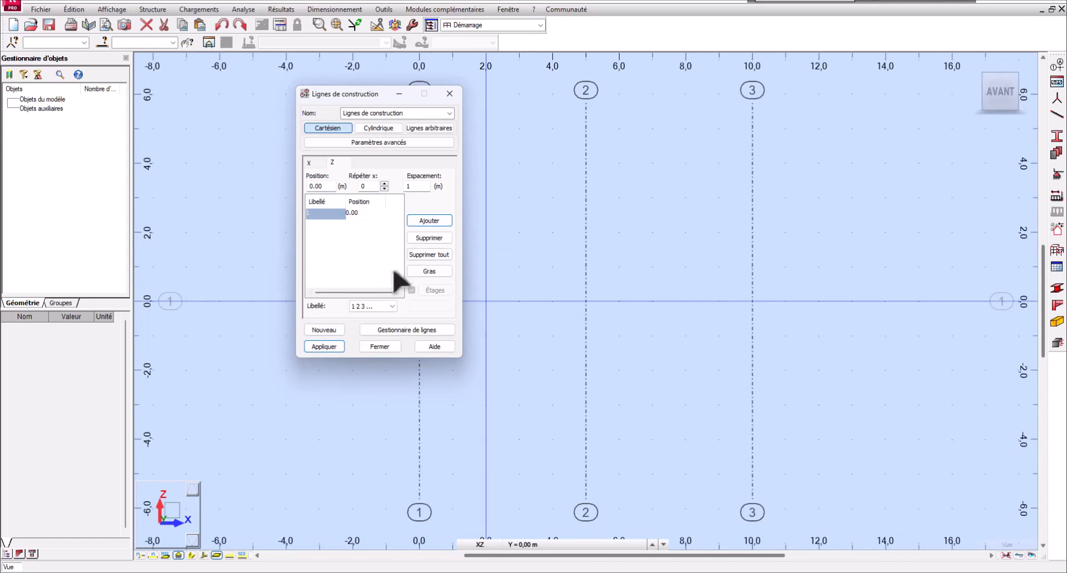
click(336, 346)
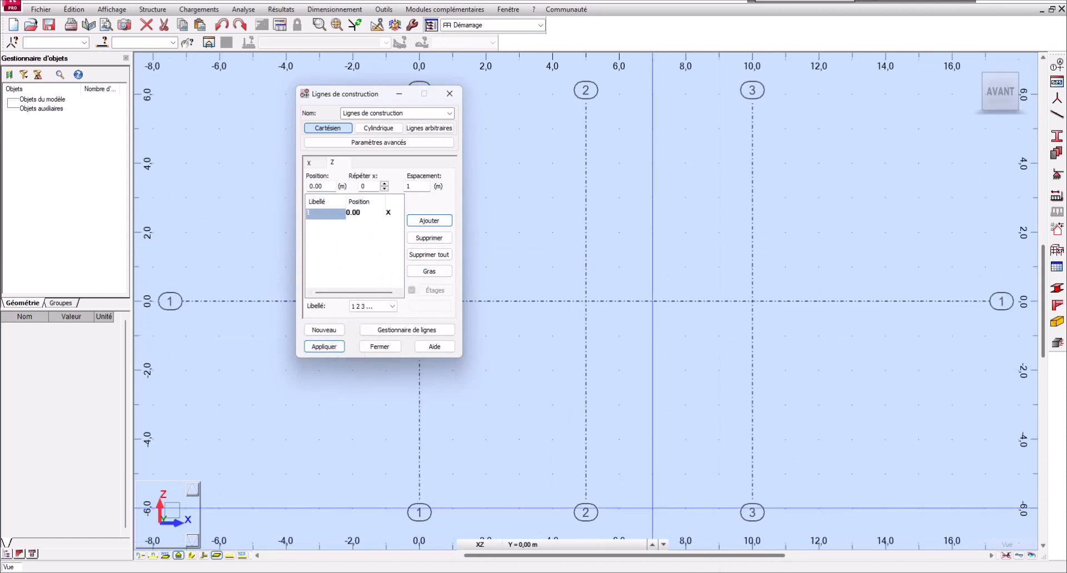
Step: Check the frame sketch on the whiteboard, add a bold Z construction line at 5 m, apply it and finish the construction line definition
click(718, 572)
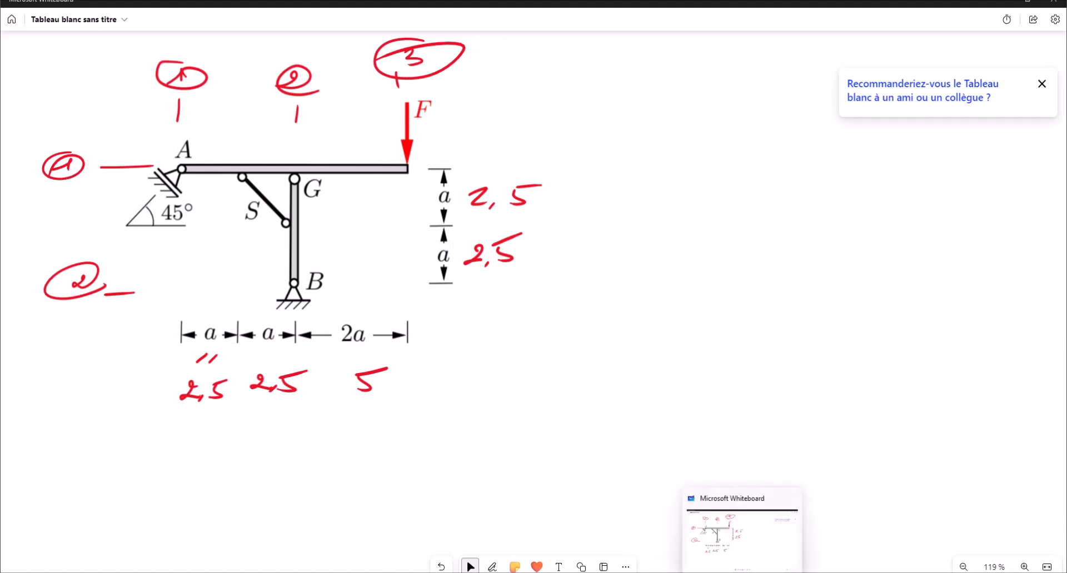
click(589, 572)
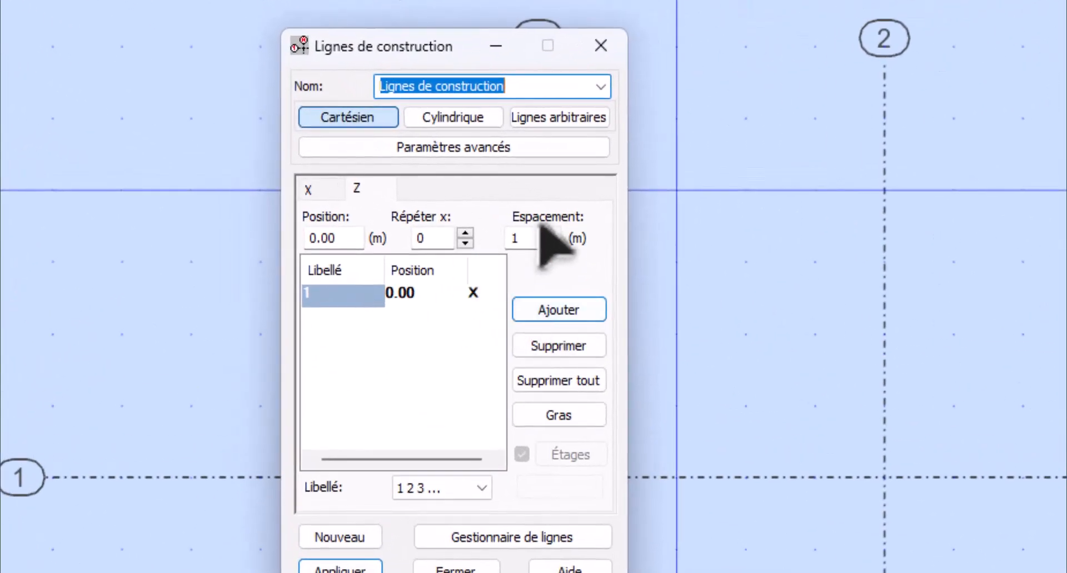
click(465, 232)
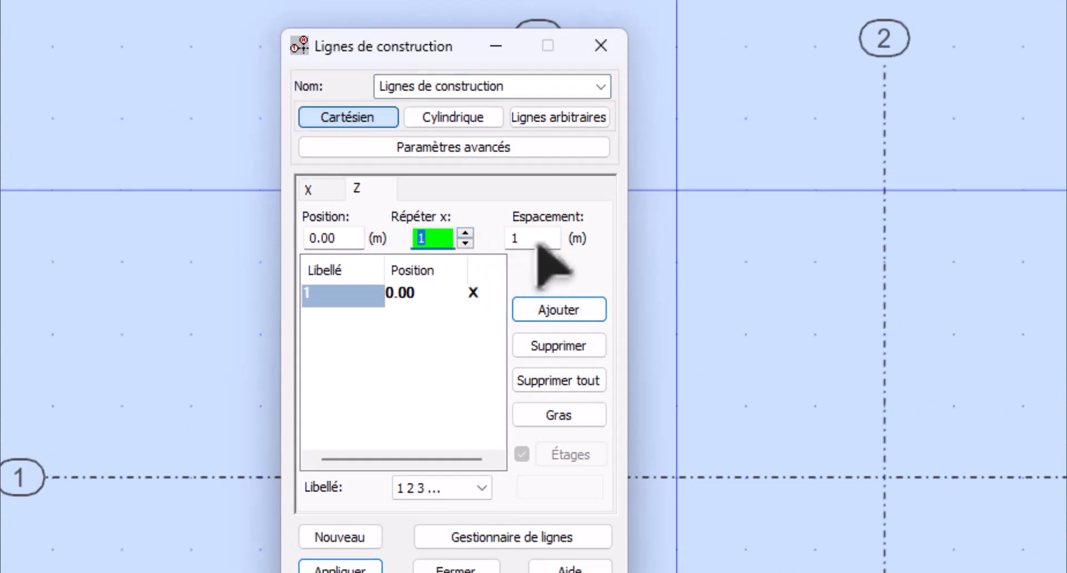
text(0)
drag(346, 239, 256, 236)
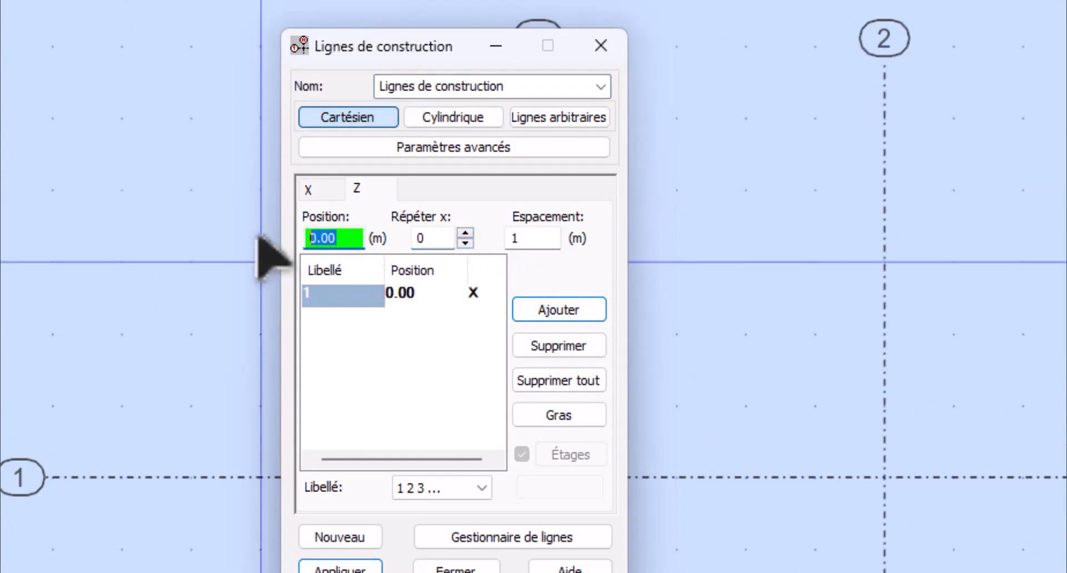
text(5)
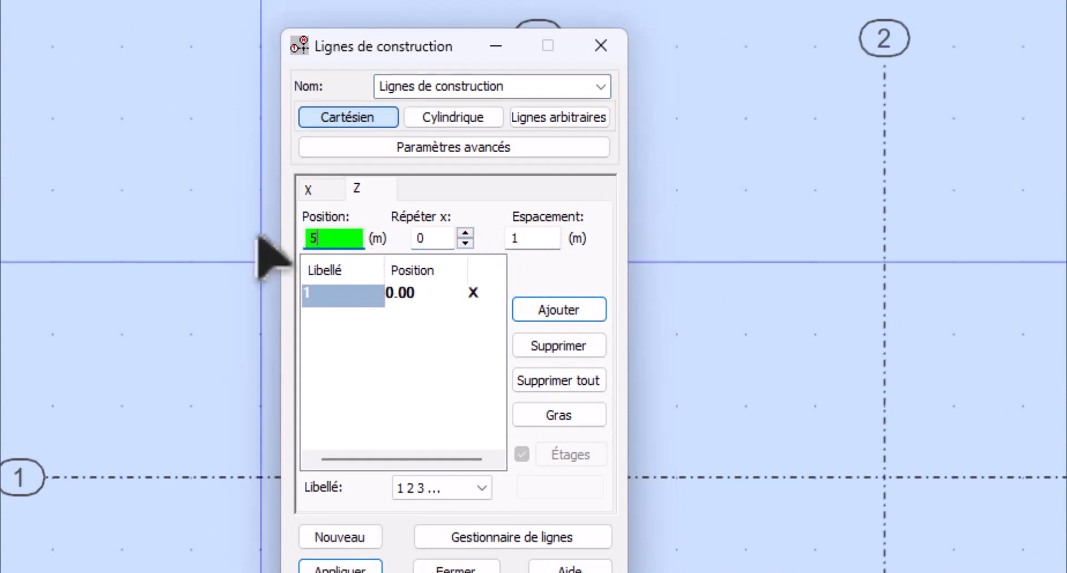
click(564, 309)
click(558, 417)
click(340, 568)
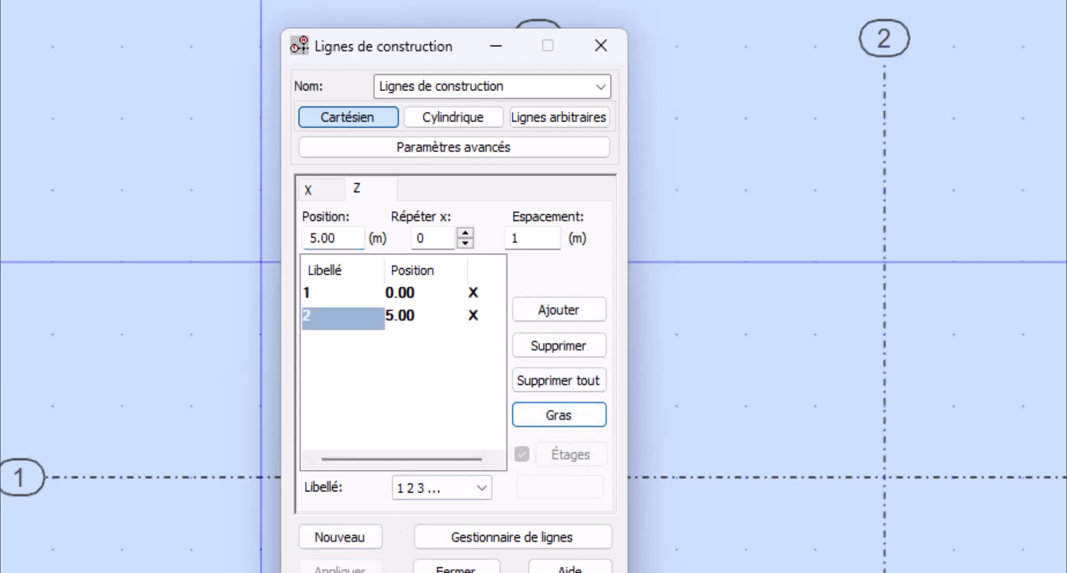
click(422, 476)
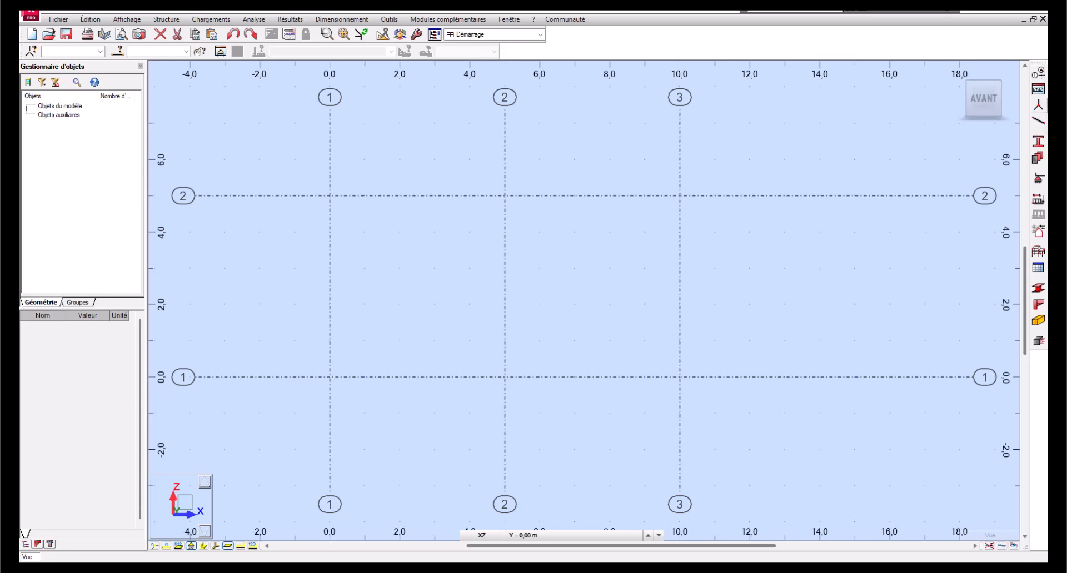
click(1040, 124)
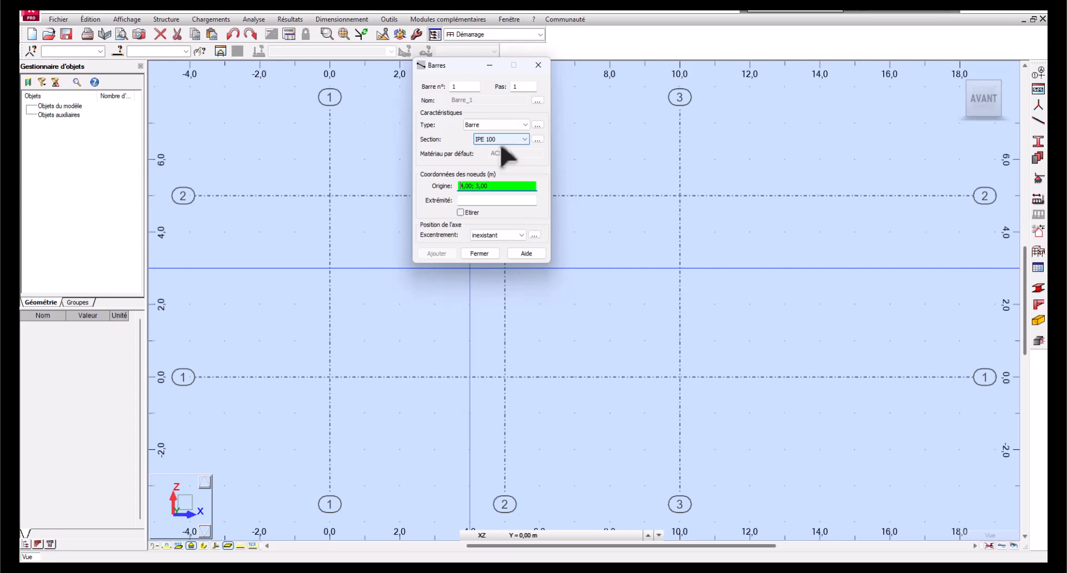
click(500, 140)
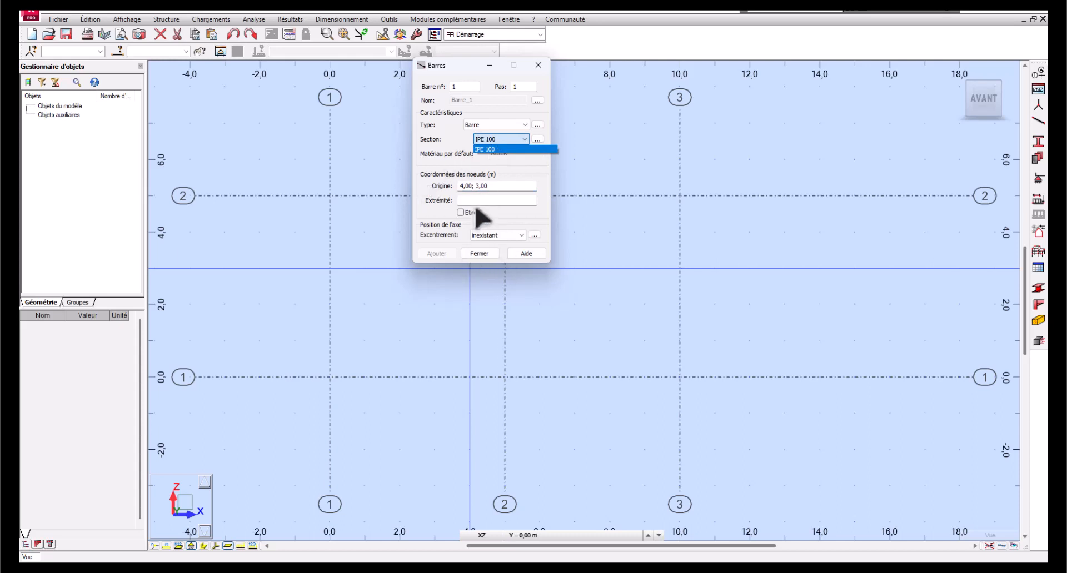
click(515, 139)
click(499, 188)
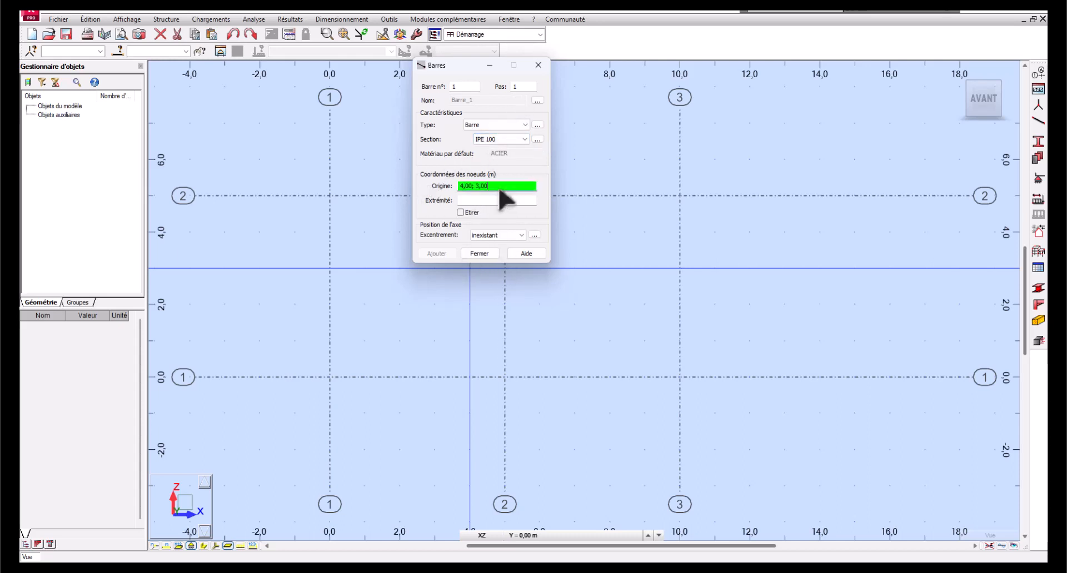
click(497, 201)
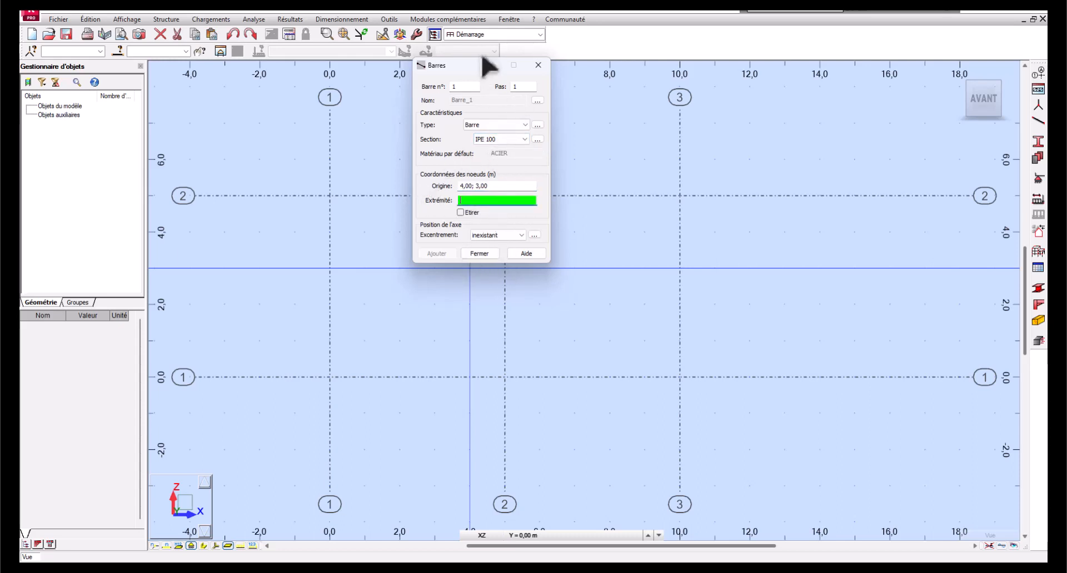
drag(484, 65, 356, 320)
click(469, 161)
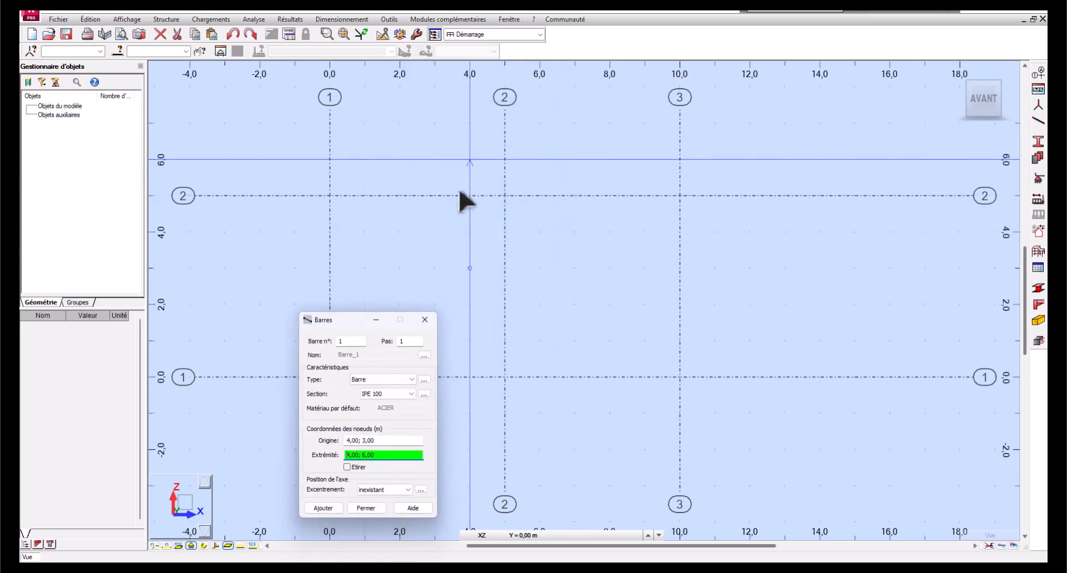
click(425, 320)
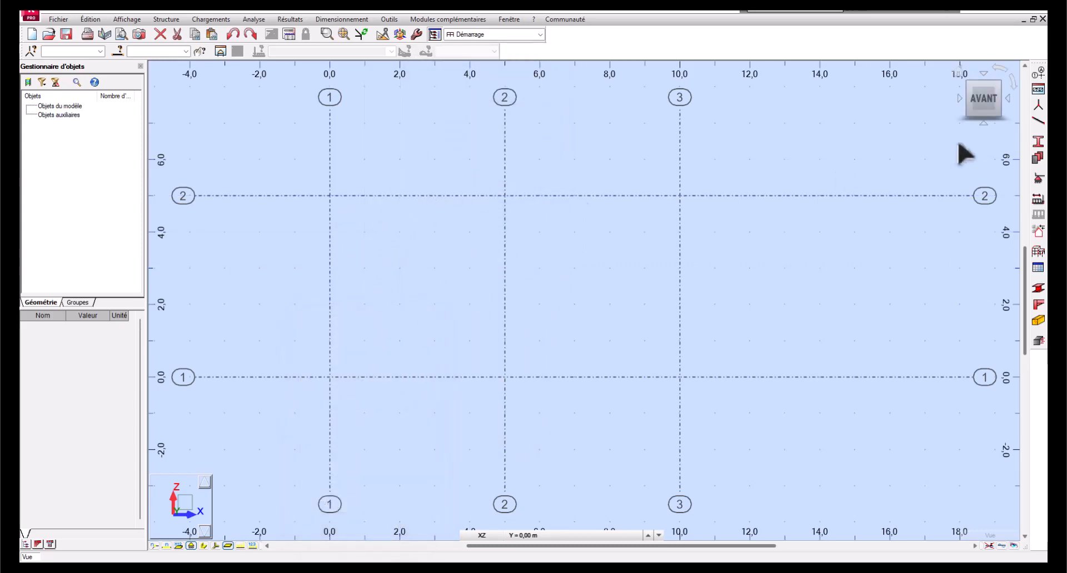
Step: Draw IPE 100 bars from (0; 5) to (5; 5), on to (10; 5), and from (5; 5) down to (5; 0)
click(1038, 122)
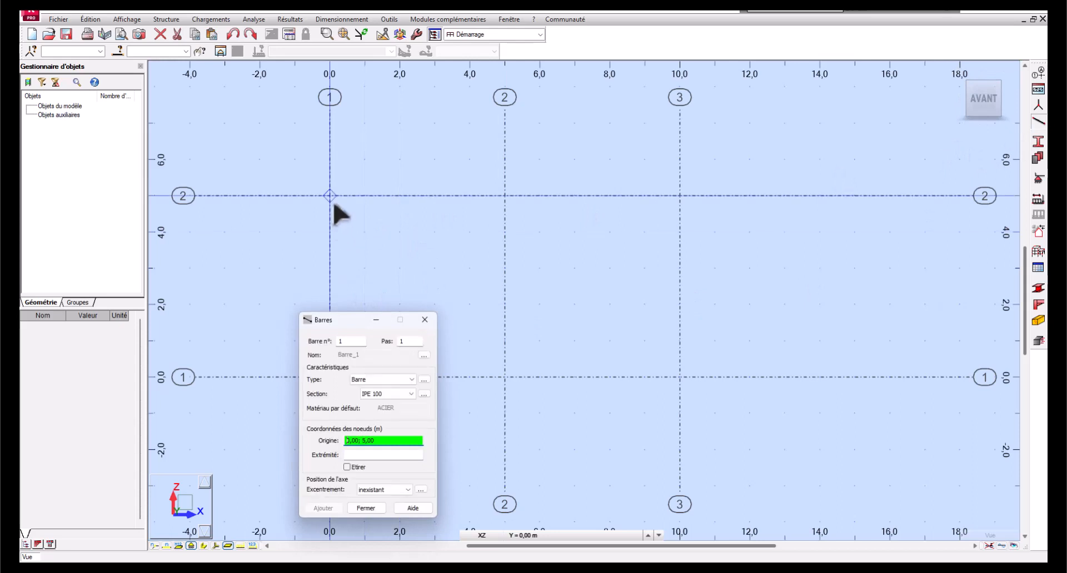
click(334, 205)
click(512, 201)
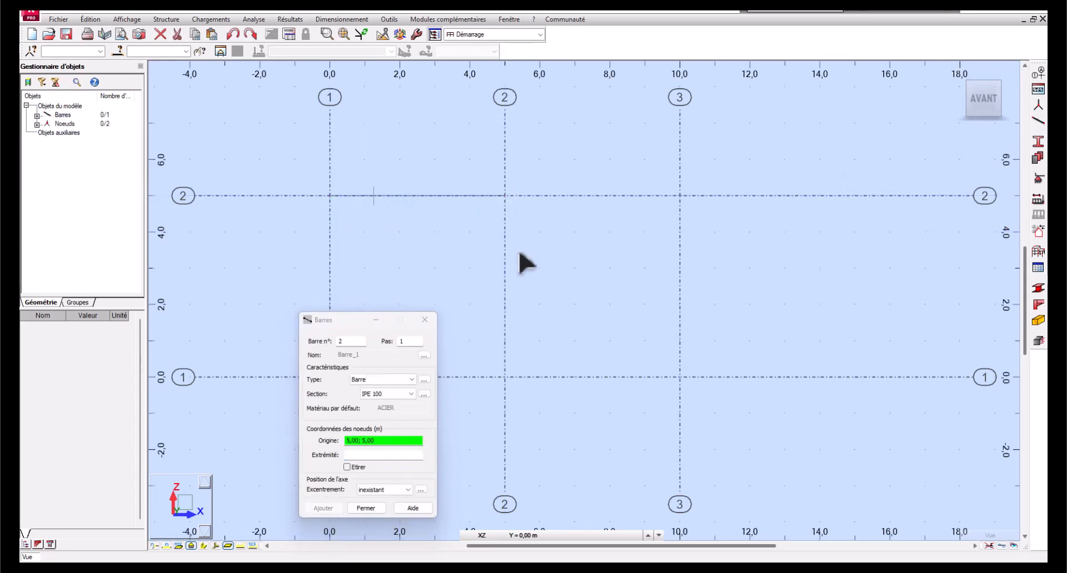
click(513, 202)
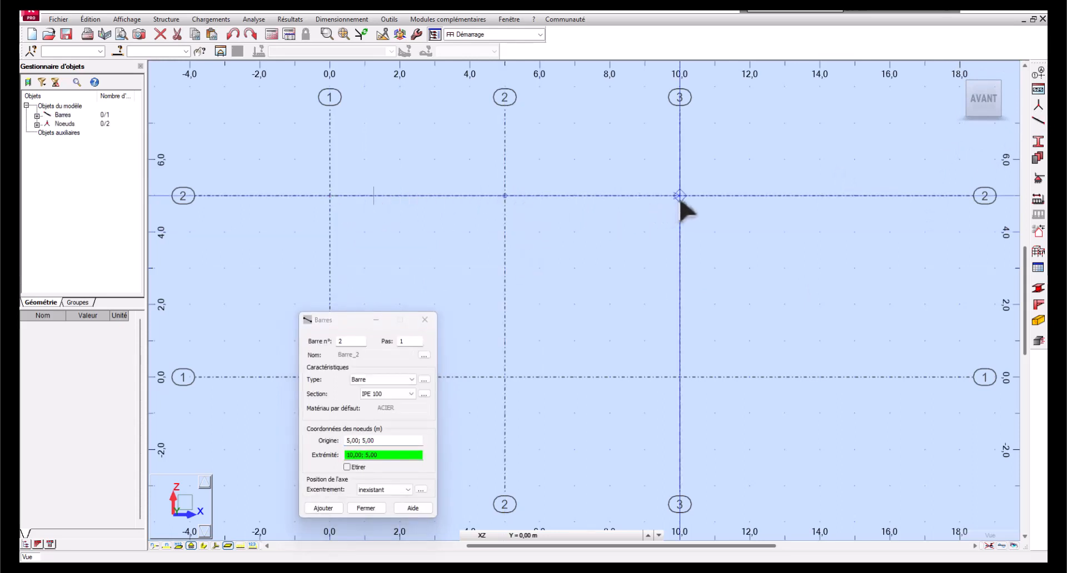
click(680, 203)
click(512, 201)
click(512, 383)
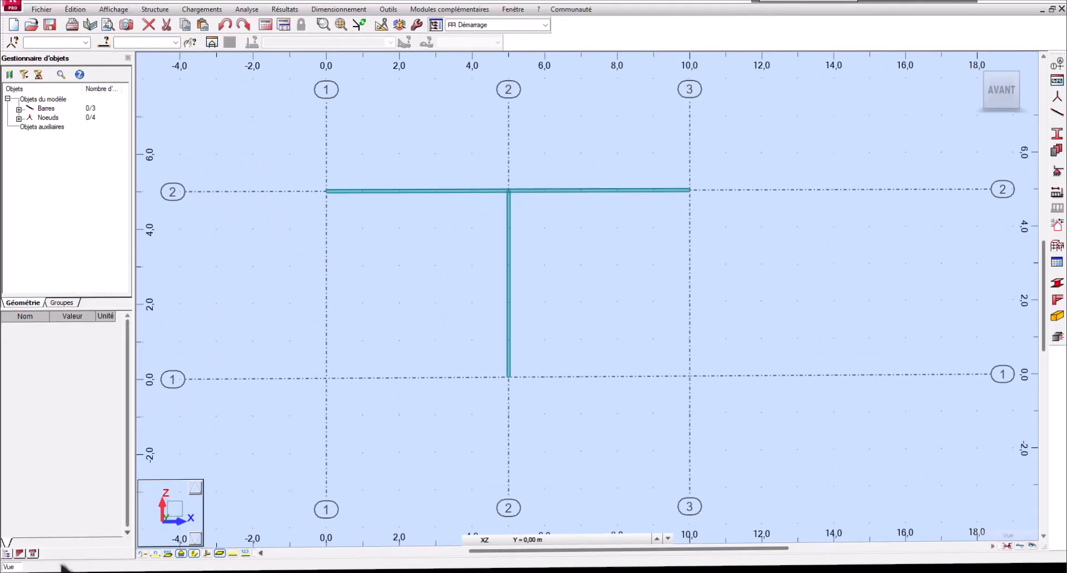
Step: Display the bars' local axes and turn on the colour legend for bar profiles
click(206, 553)
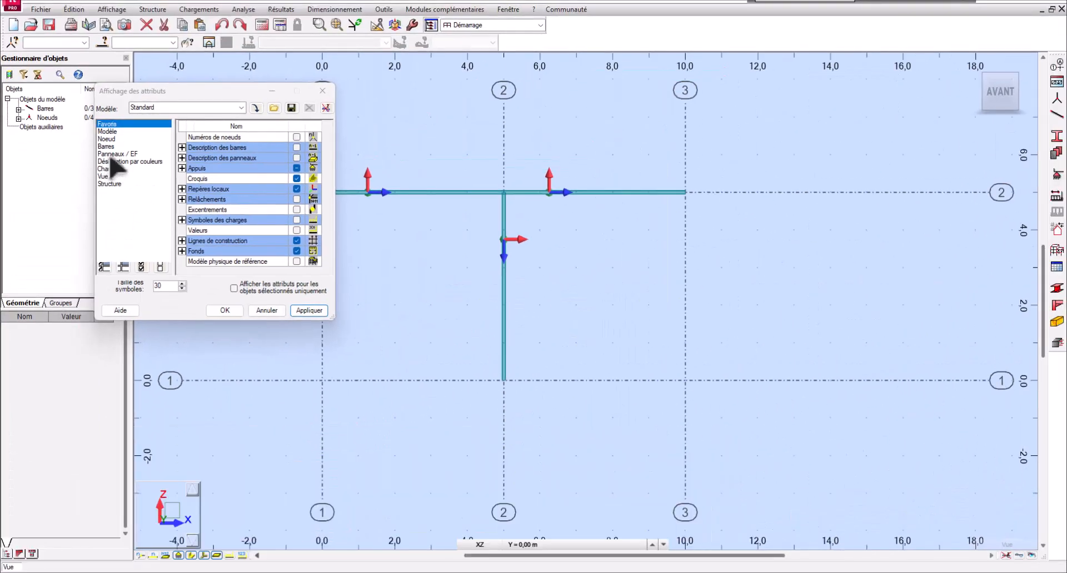
click(111, 146)
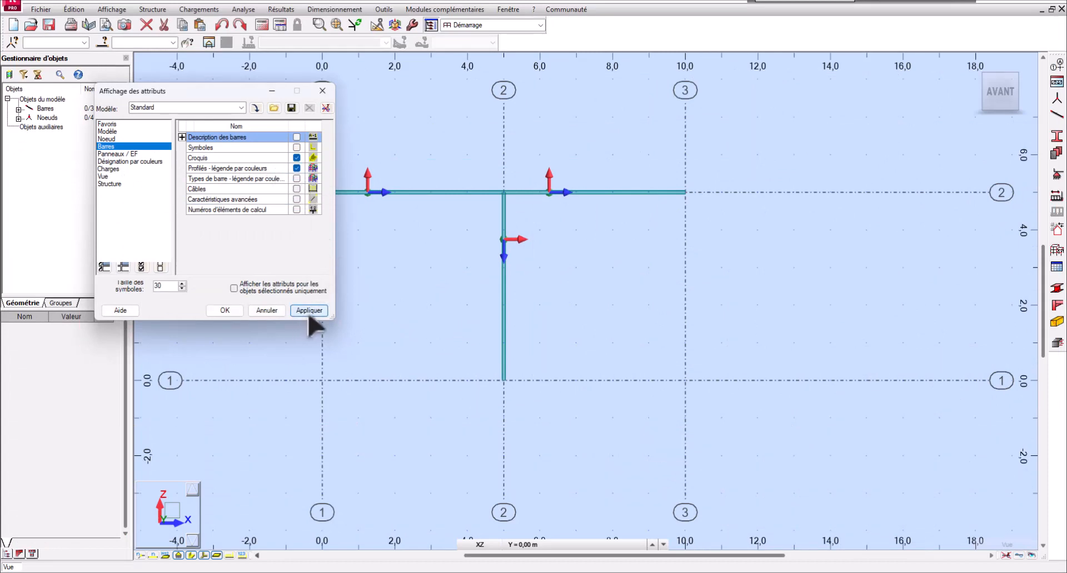
click(229, 311)
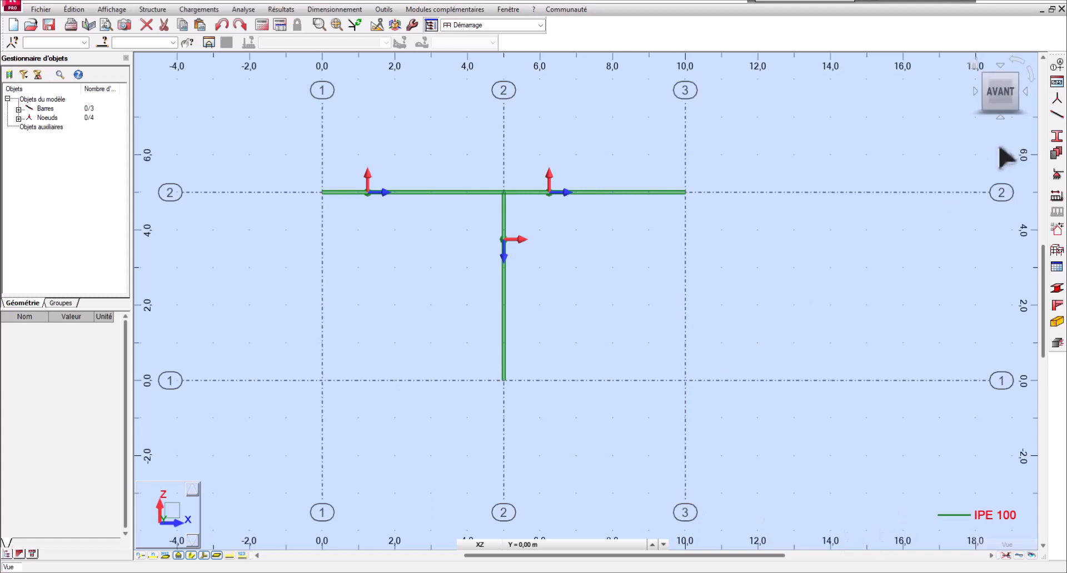
Step: Draw the diagonal strut as an IPE 100 bar from (2.5; 5) on the beam to (5; 2.5) on the column
click(1058, 116)
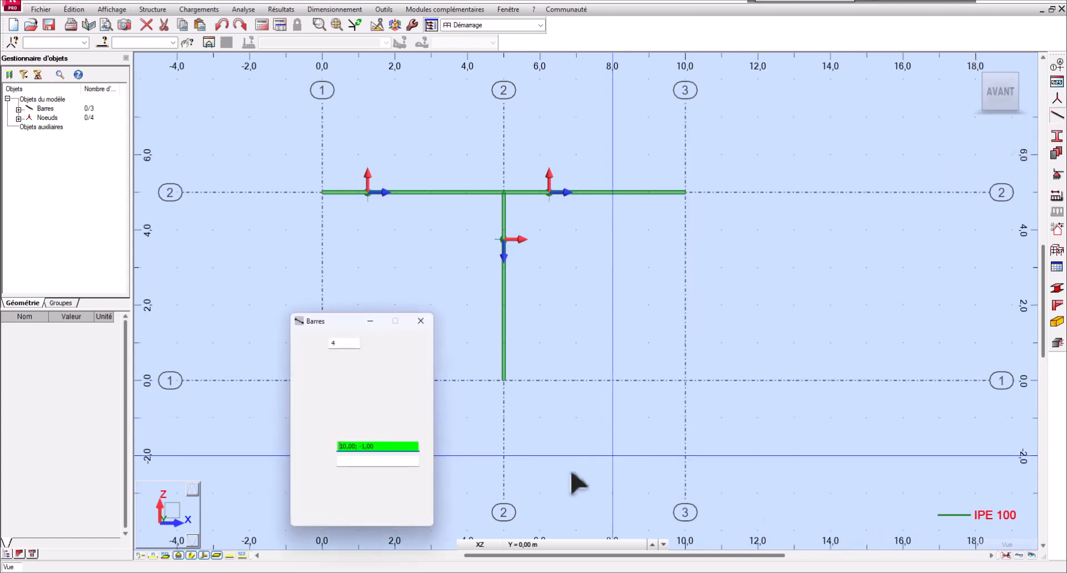
click(420, 204)
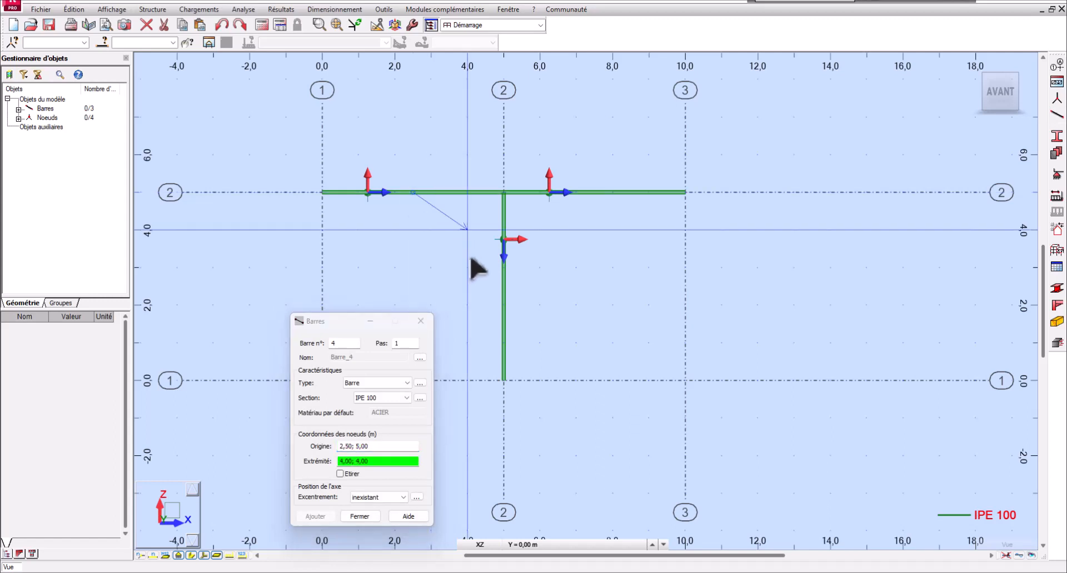
click(507, 296)
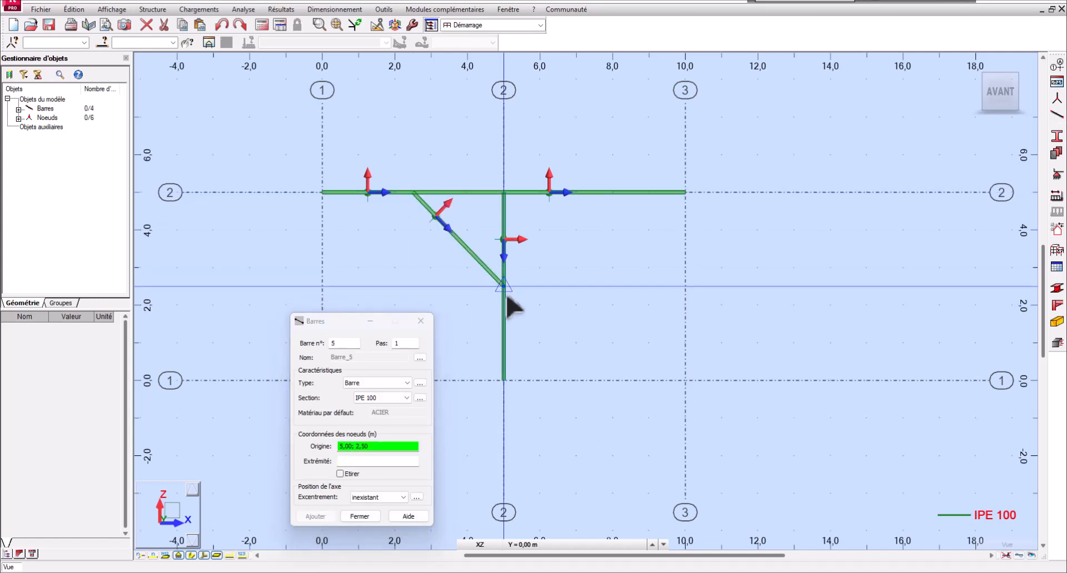
click(421, 321)
Step: Start a new S 275 steel section for the diagonal strut and choose the CAE family from the OTUA database
click(463, 243)
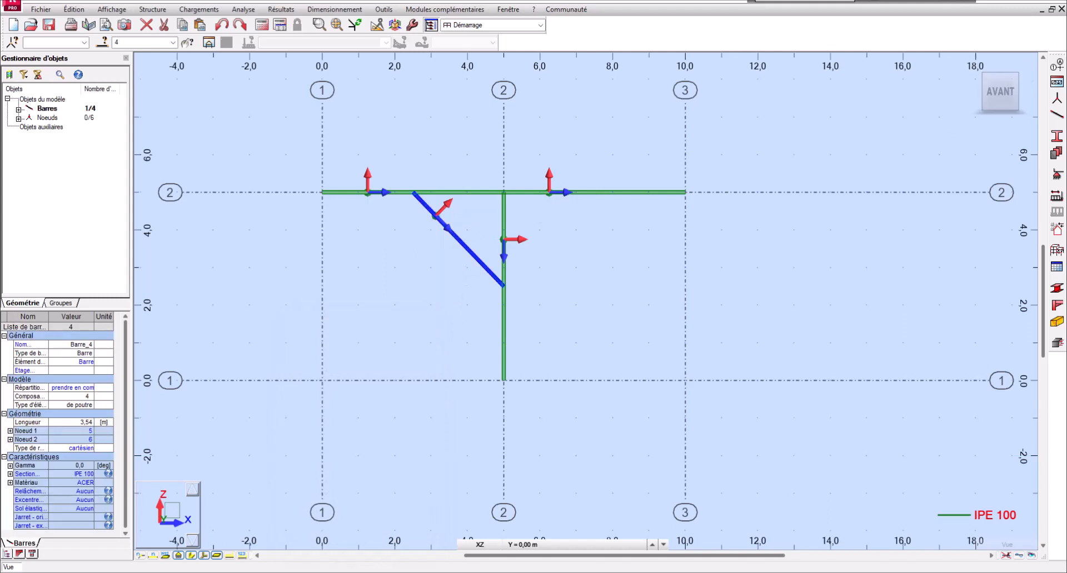
click(1049, 152)
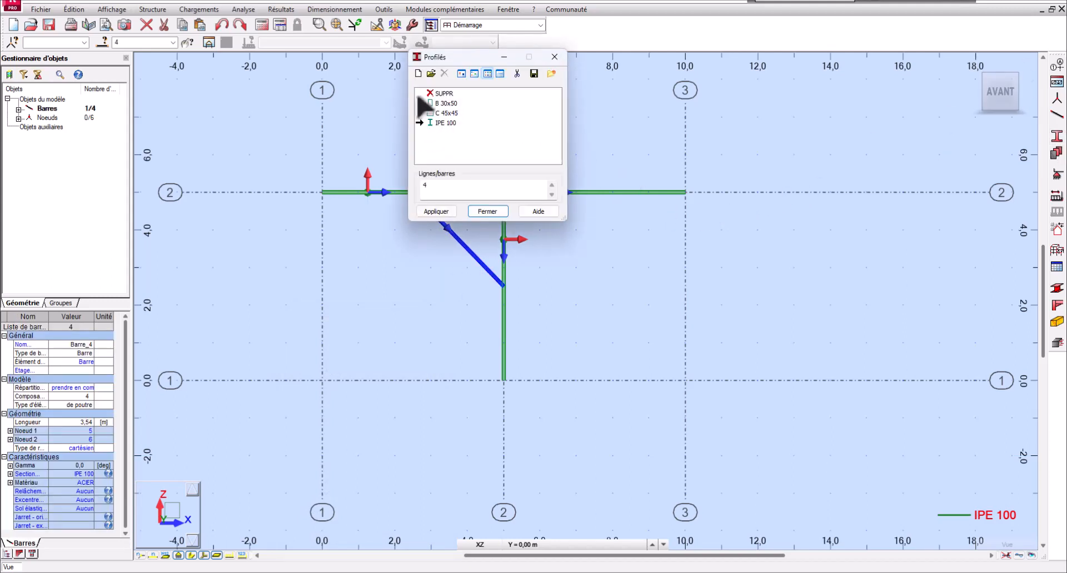
click(421, 75)
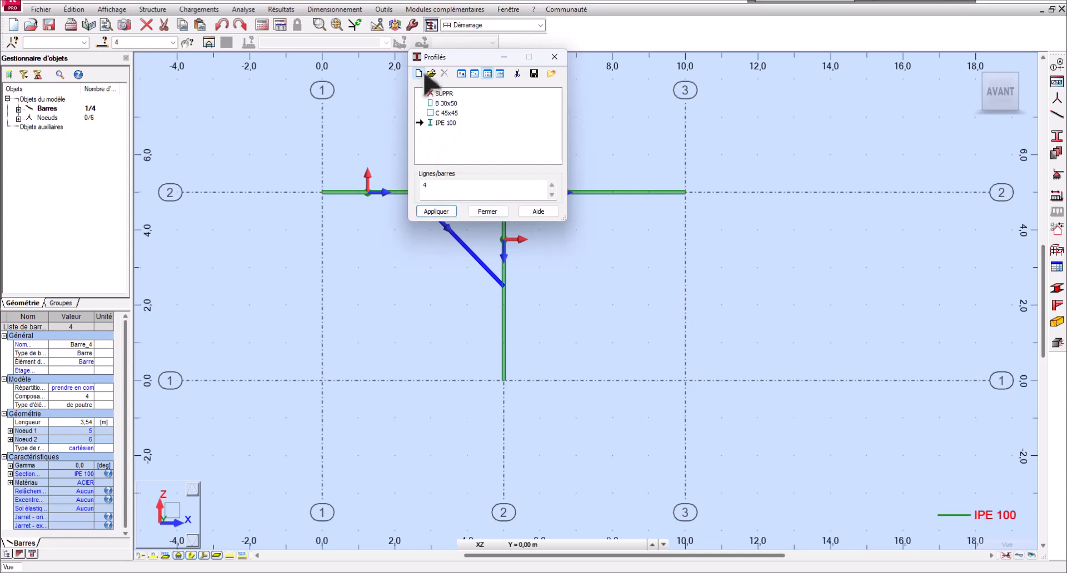
click(425, 75)
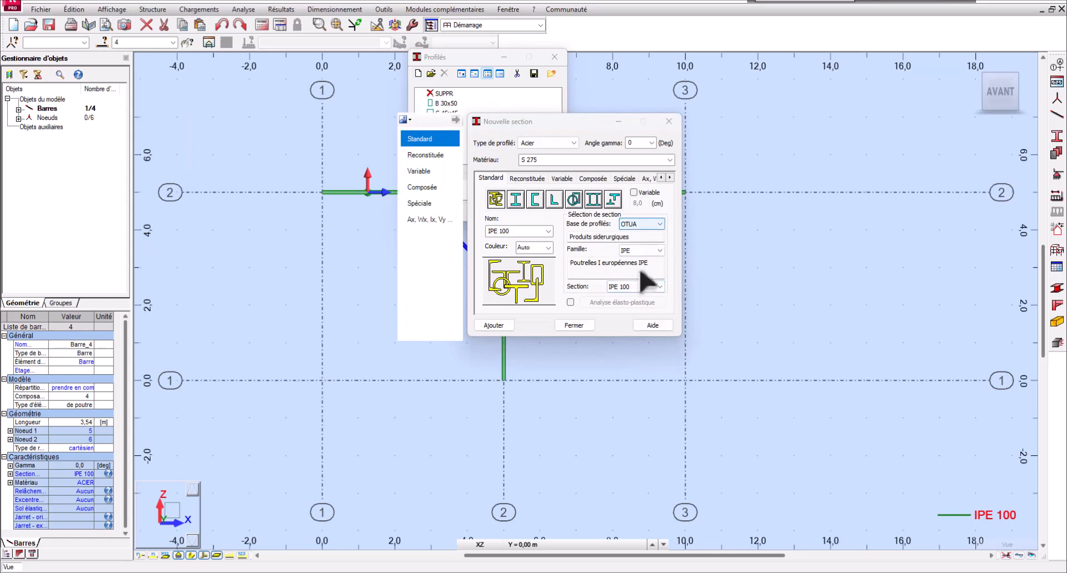
click(645, 251)
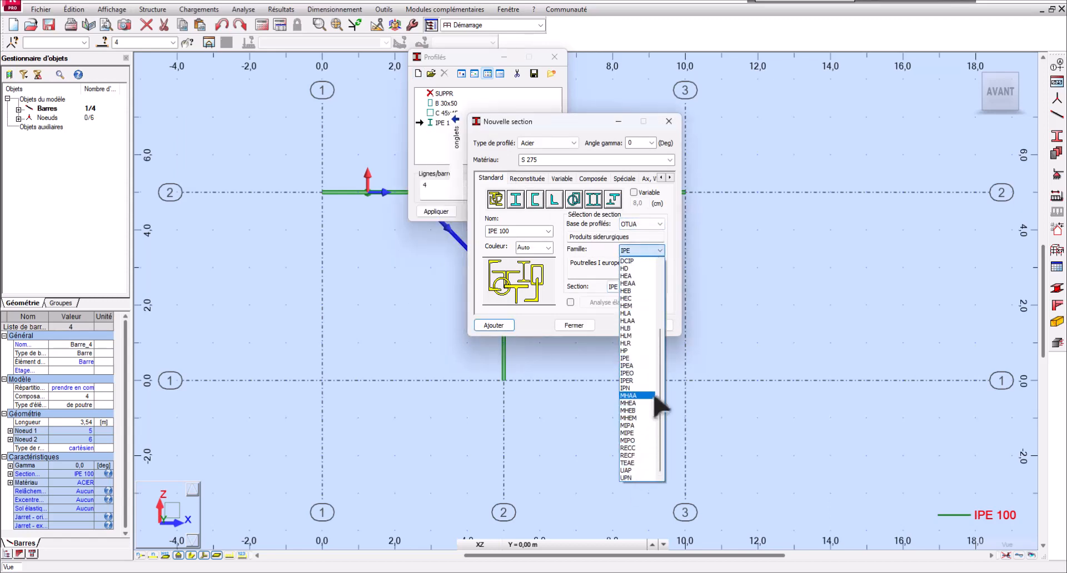
scroll(648, 356, up, 3)
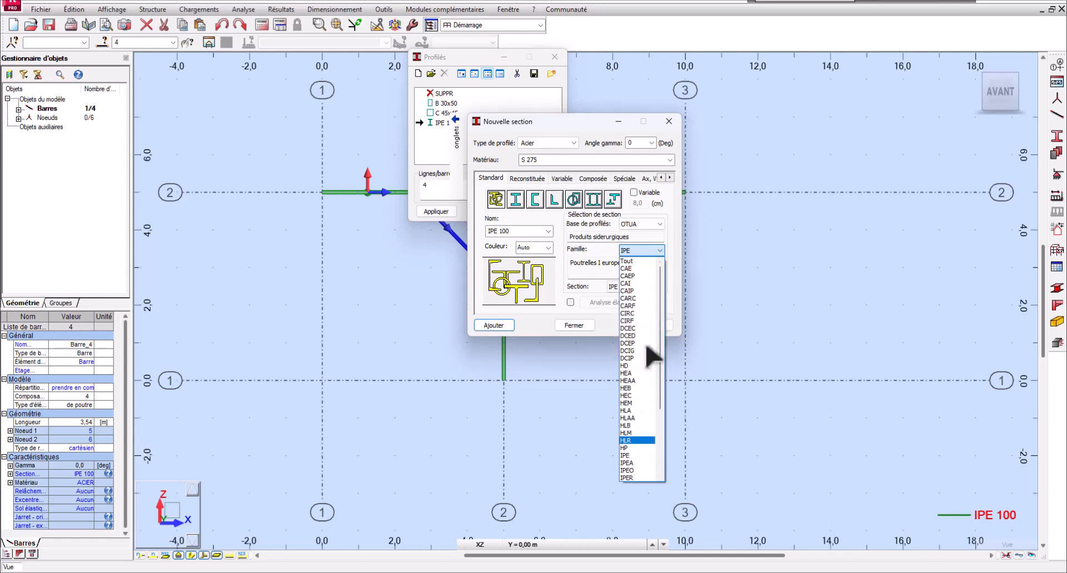
scroll(647, 359, down, 2)
scroll(638, 417, up, 3)
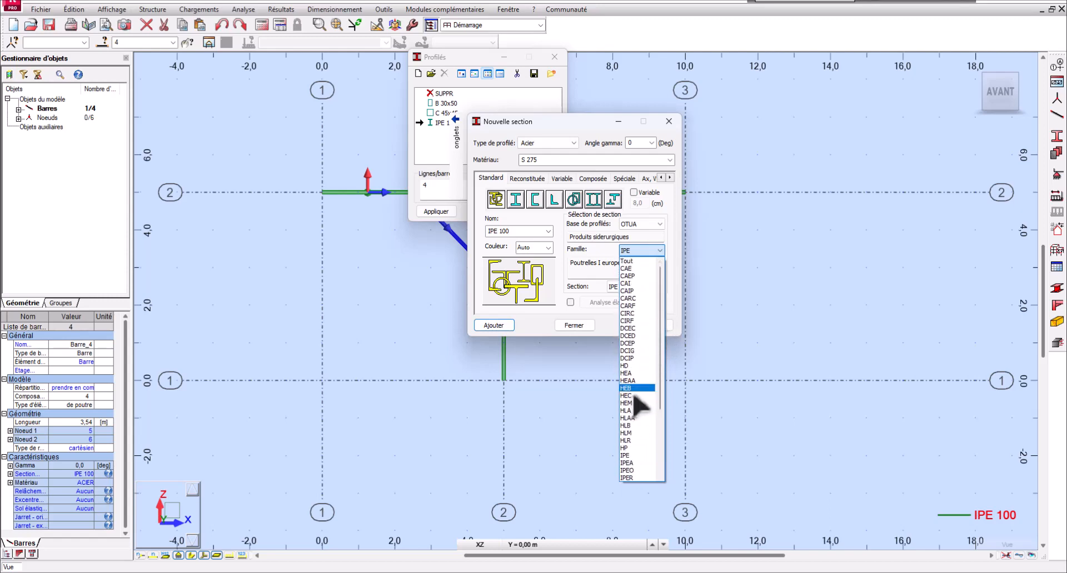
click(643, 276)
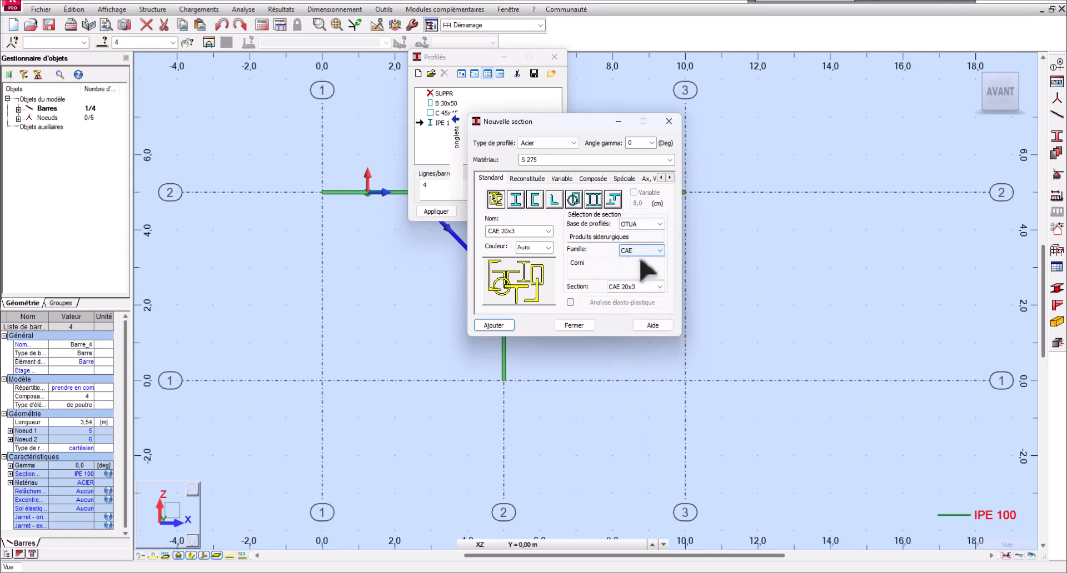
Step: Choose the CAE 20x3 size, add the section to the profile list and assign it to the diagonal strut
click(633, 287)
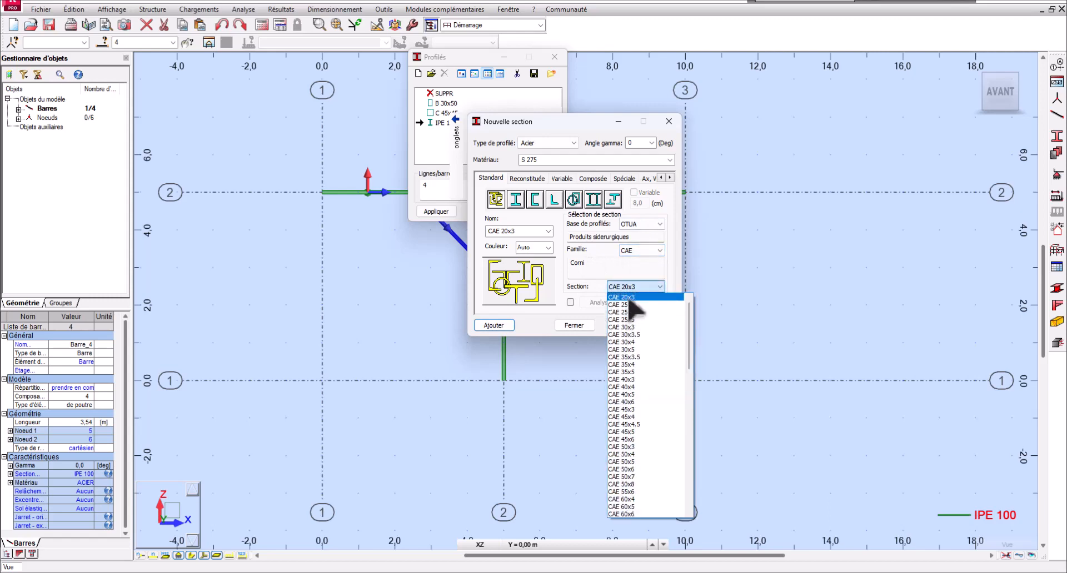
click(633, 299)
click(496, 326)
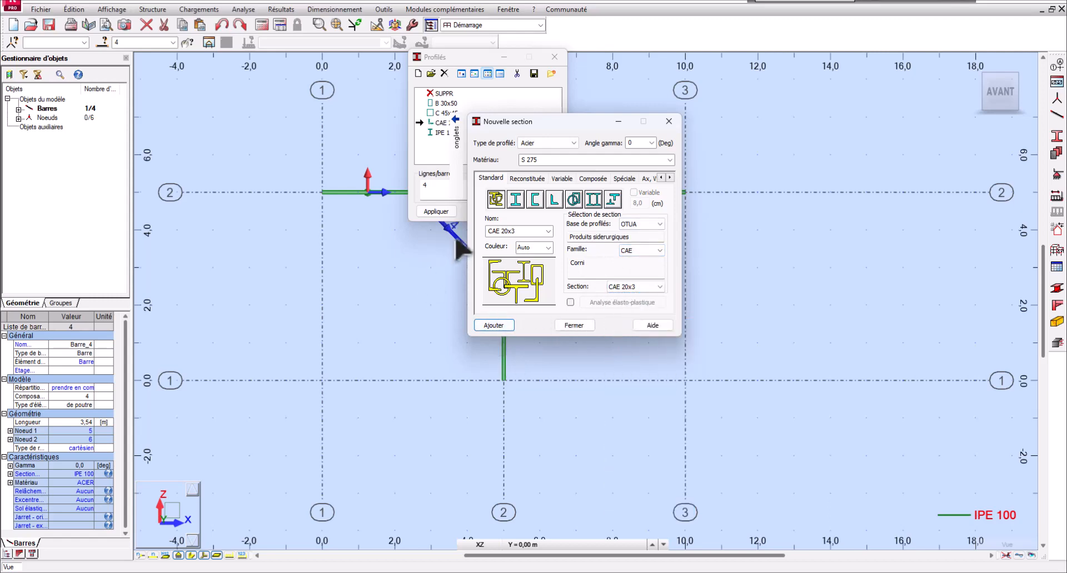
click(573, 325)
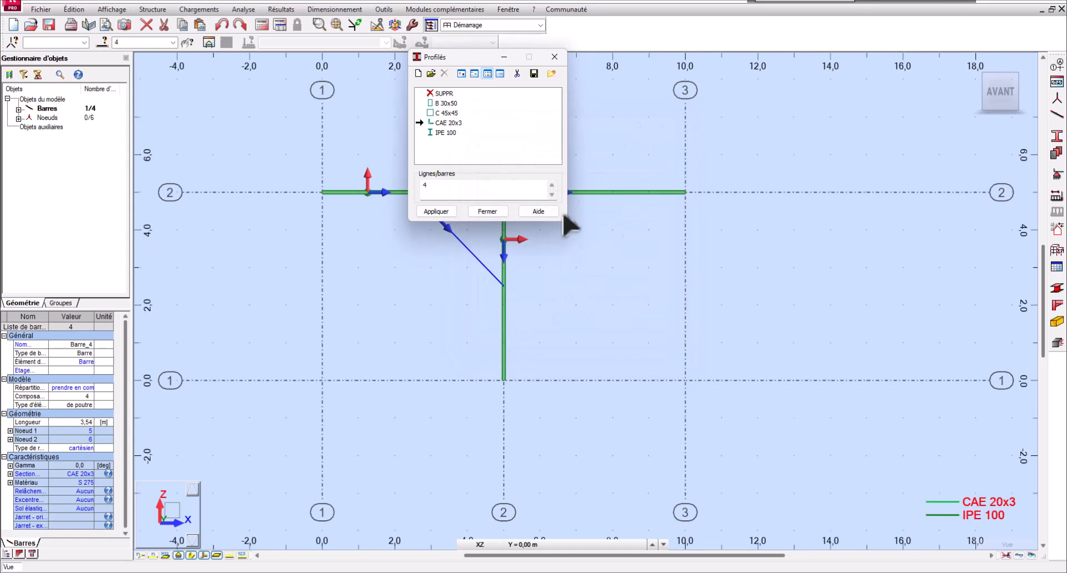
click(554, 56)
click(453, 285)
scroll(465, 281, up, 10)
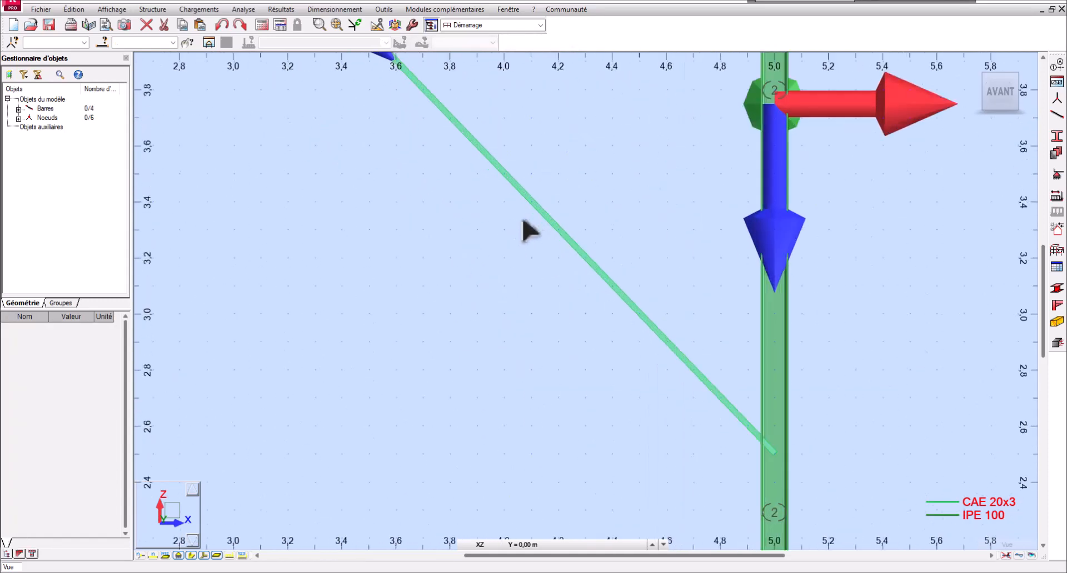
scroll(552, 212, down, 2)
scroll(527, 276, down, 8)
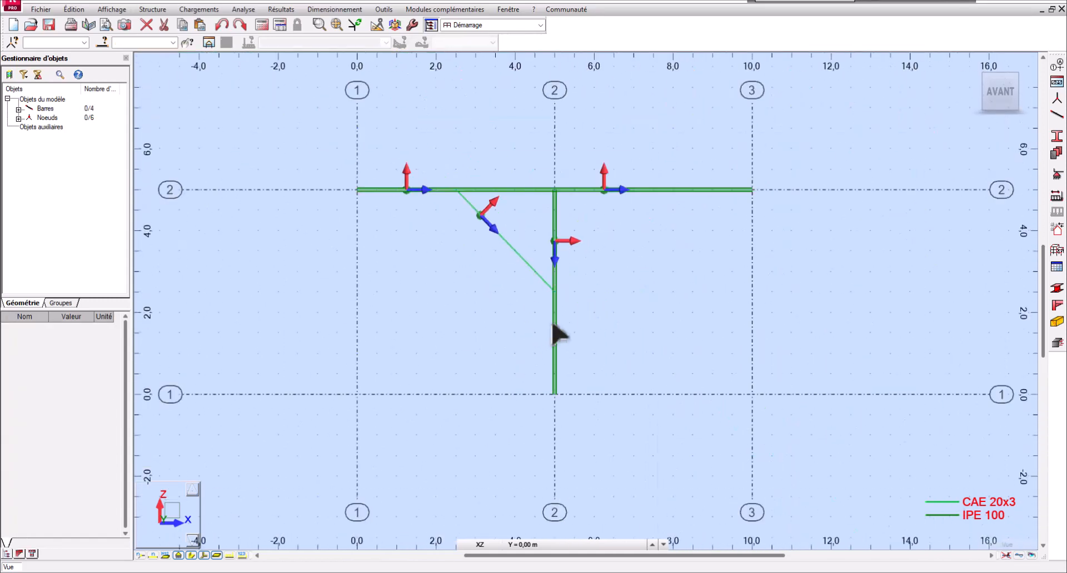
scroll(597, 278, down, 2)
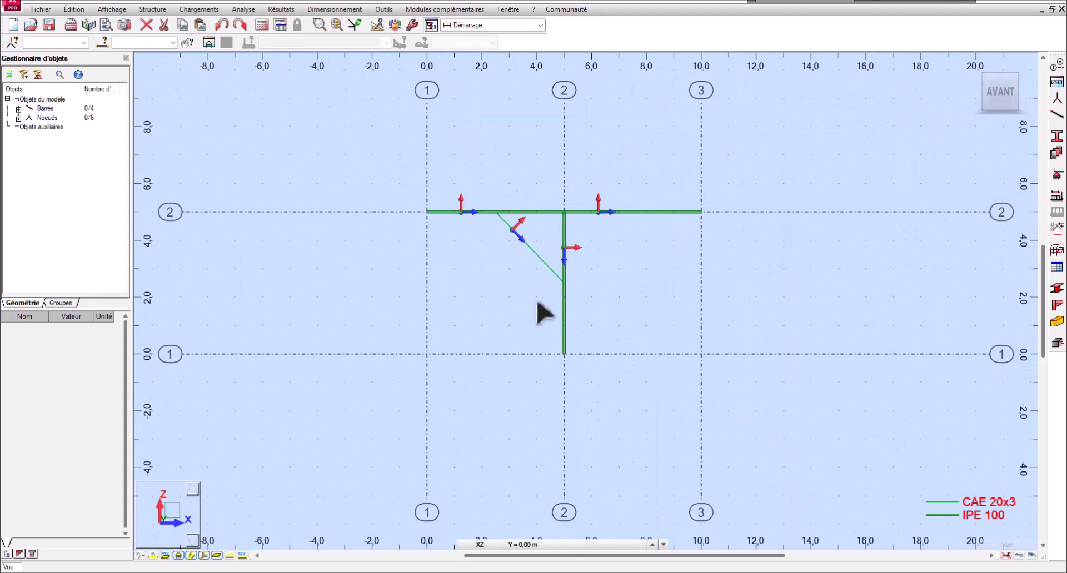
scroll(550, 258, up, 5)
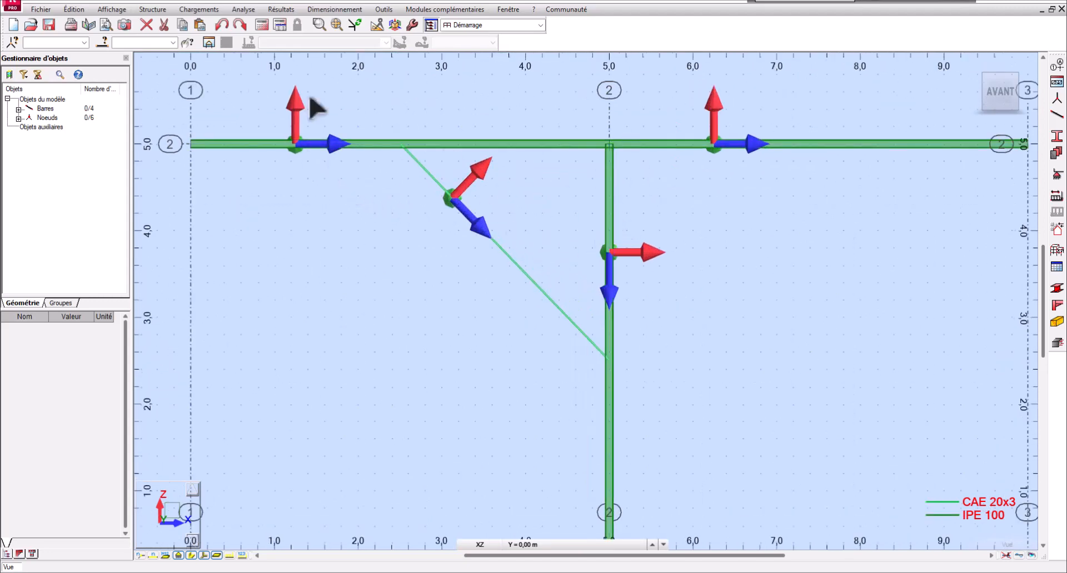
Step: Open the structure type selection and choose the plane frame type for the model
click(152, 10)
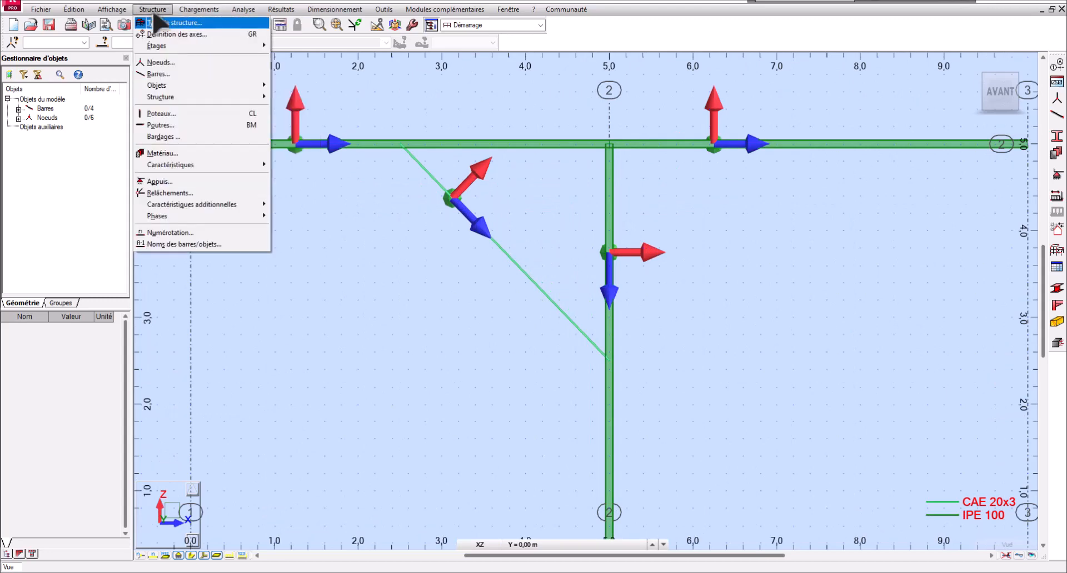
click(163, 24)
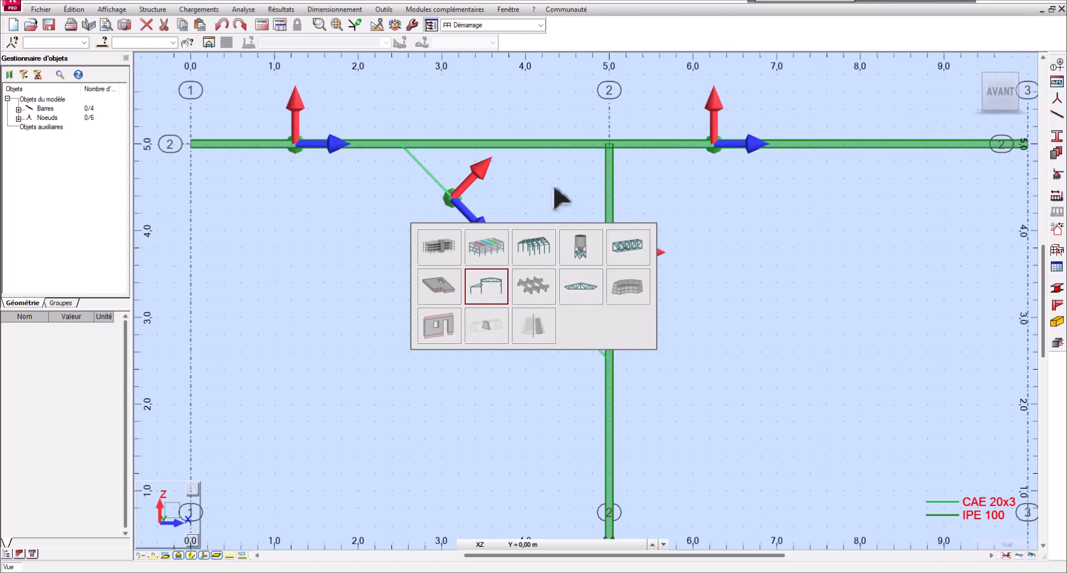
click(487, 287)
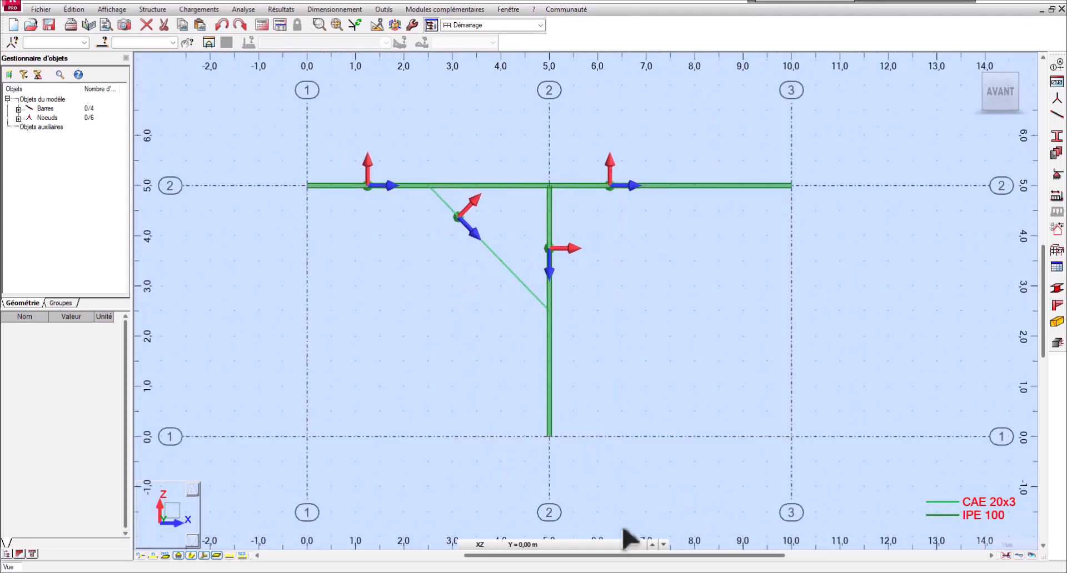
Step: Check the hinged joints of the strut and column in the whiteboard sketch and open the bar releases in the structural model
key(alt+Tab)
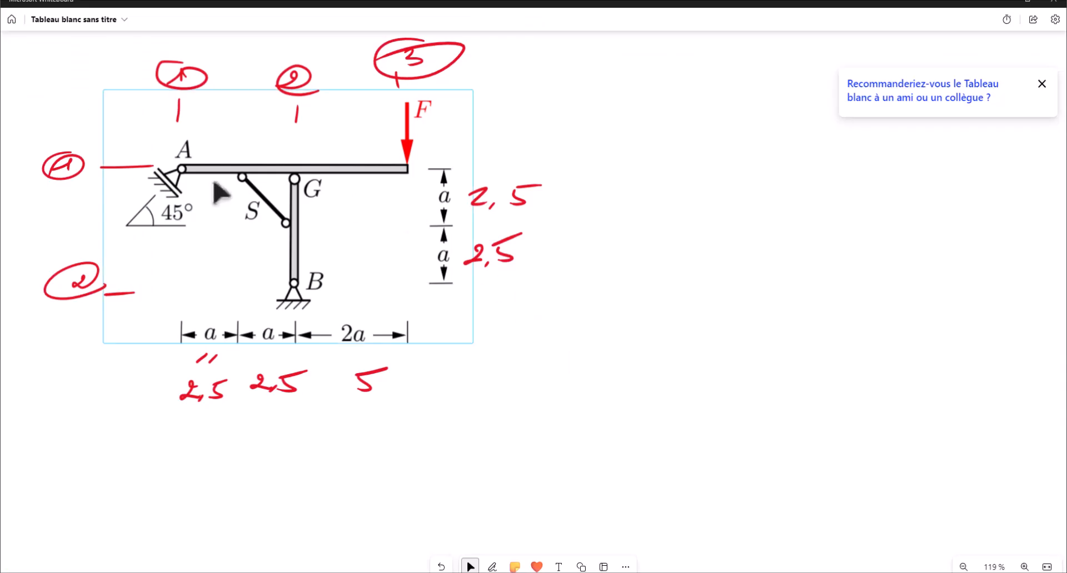
scroll(214, 181, up, 3)
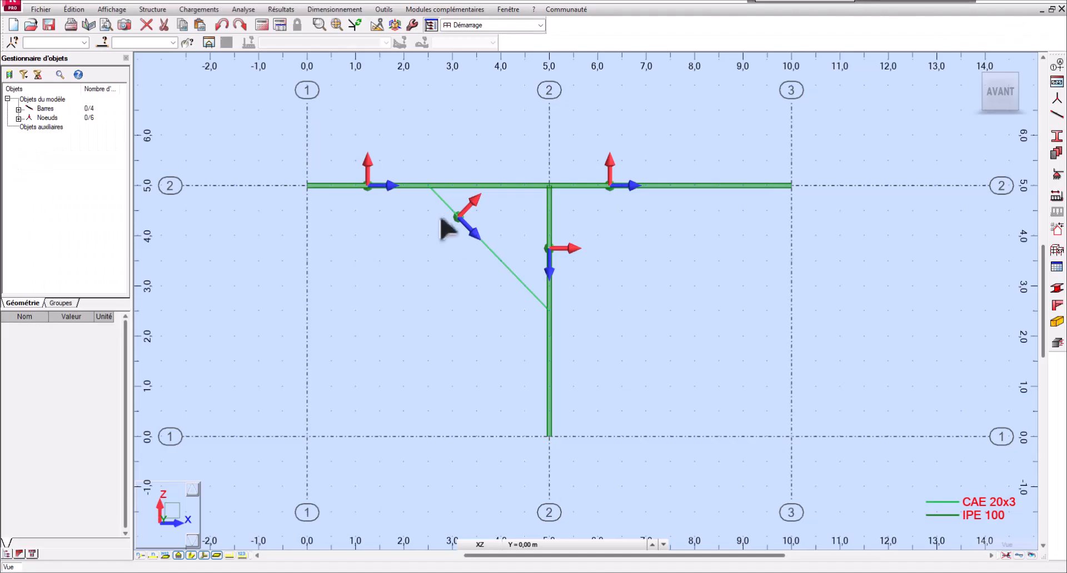
scroll(441, 219, up, 3)
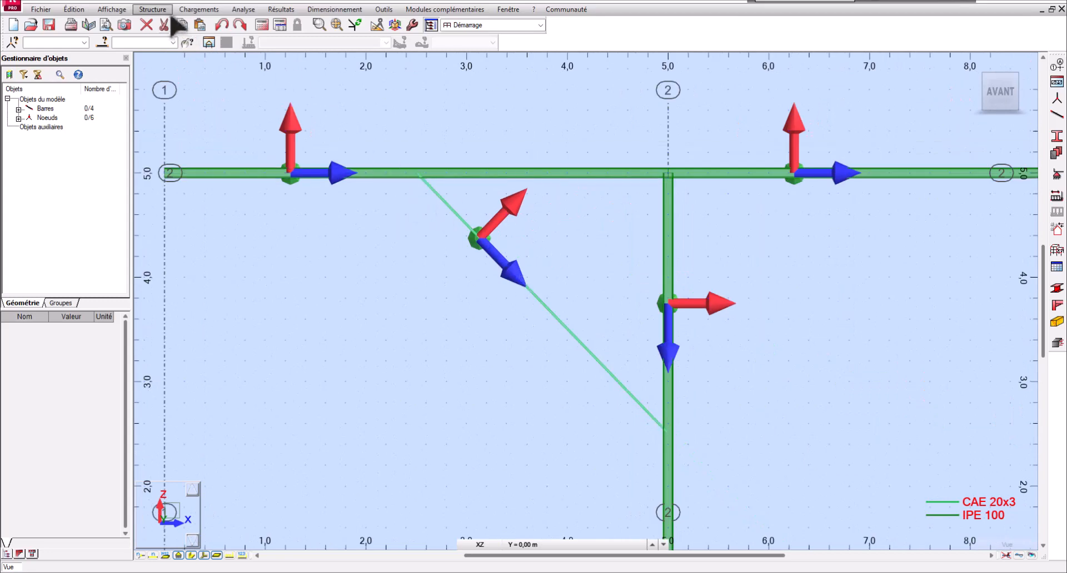
click(153, 10)
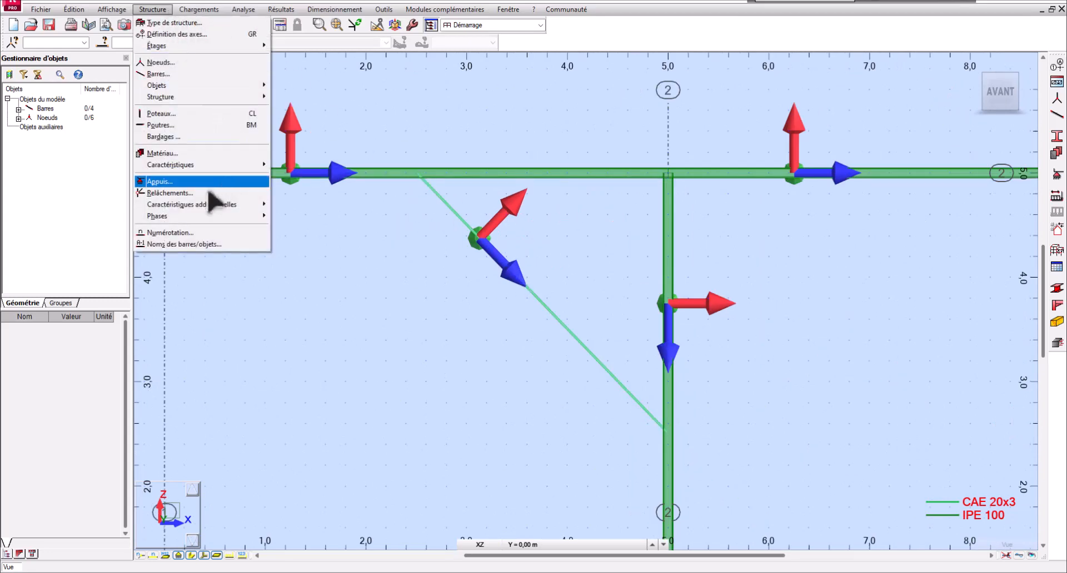
click(186, 194)
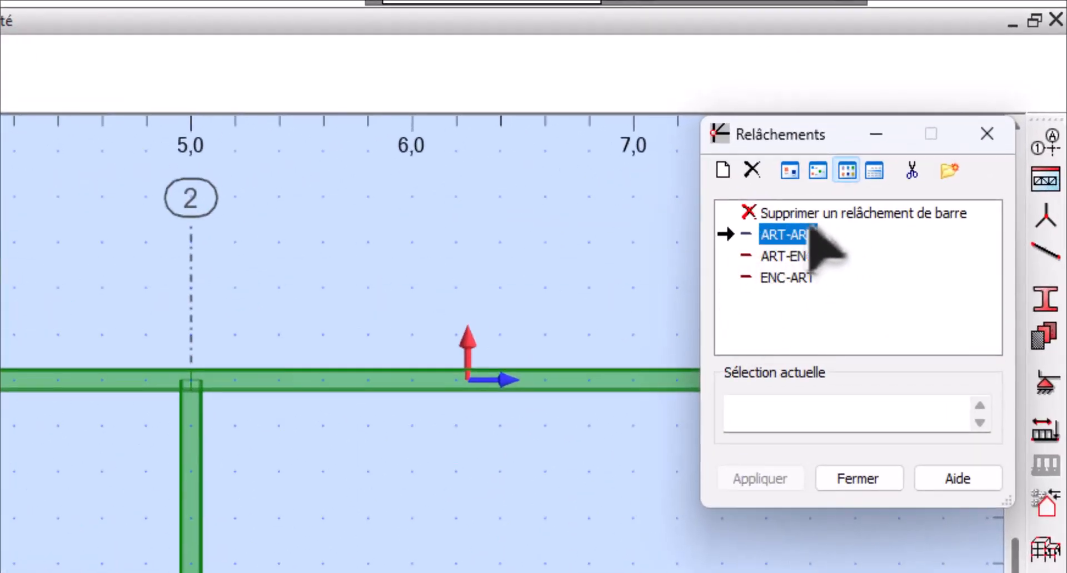
Step: Examine the release types offered for a new bar release, from elastic to nonlinear, and close the definition without adding one
click(736, 175)
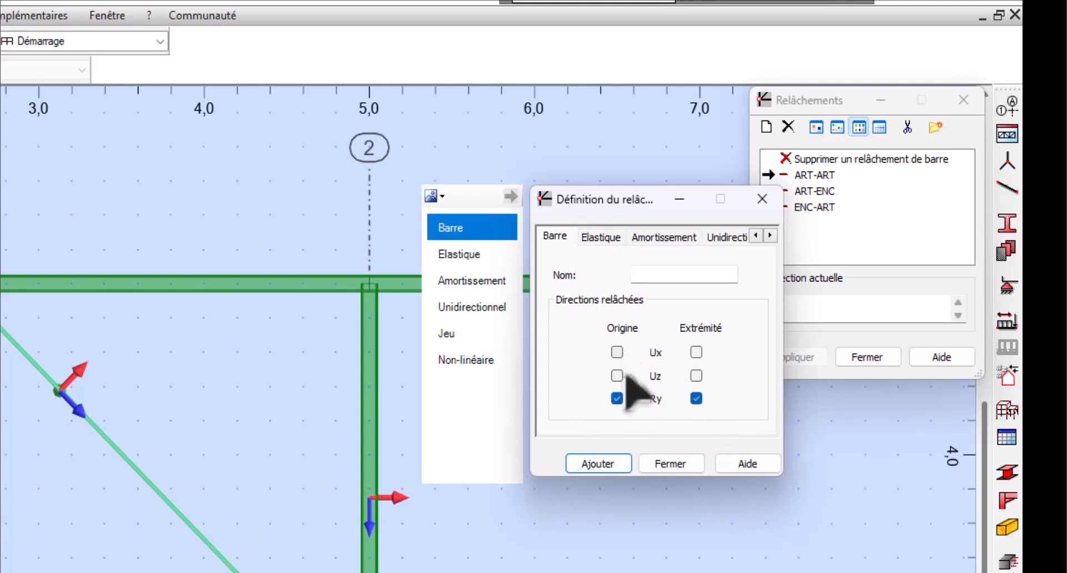
click(600, 237)
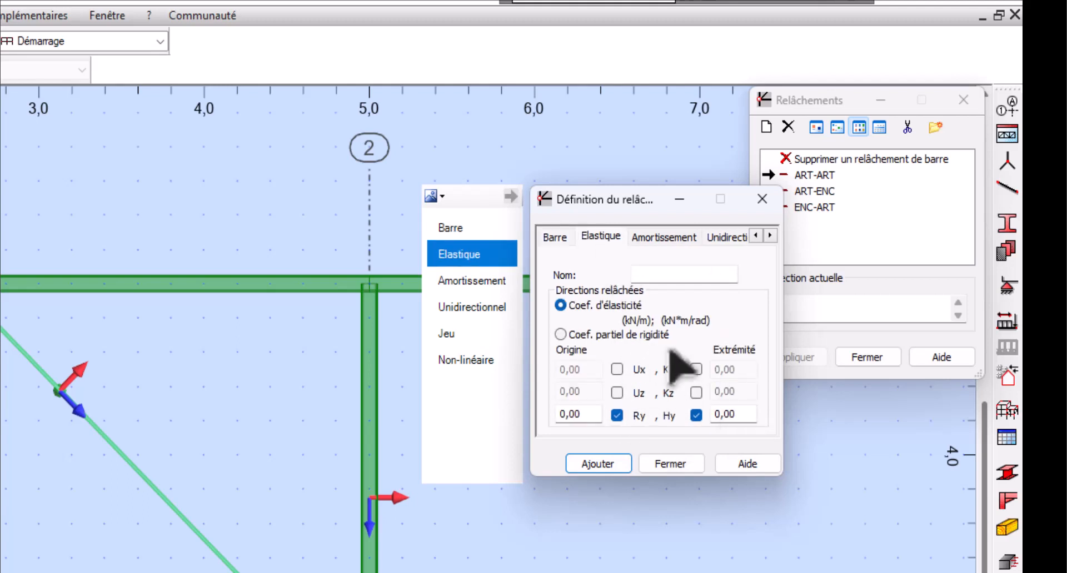
click(665, 237)
click(722, 237)
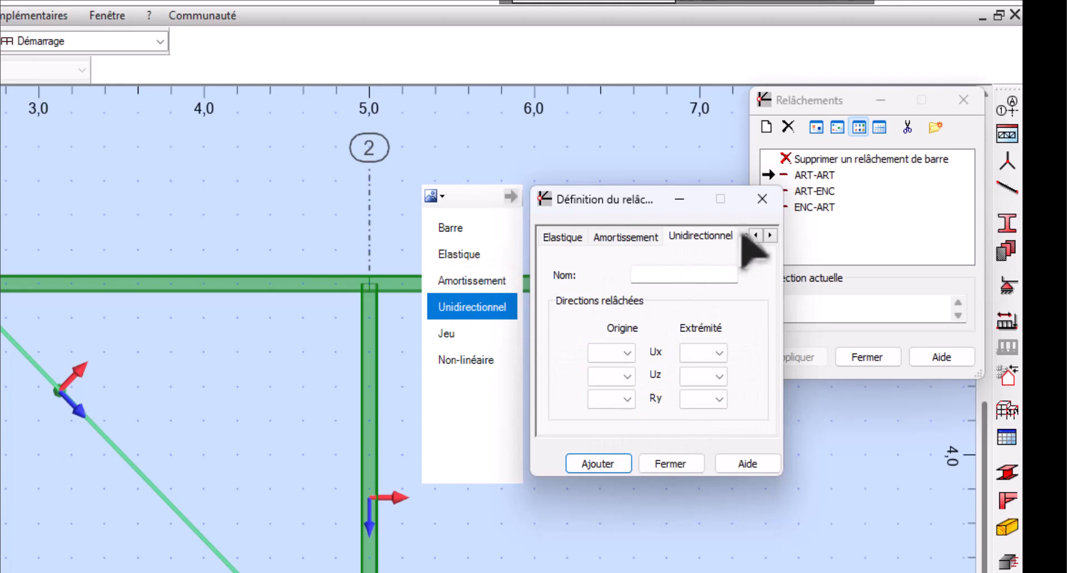
click(478, 333)
click(478, 360)
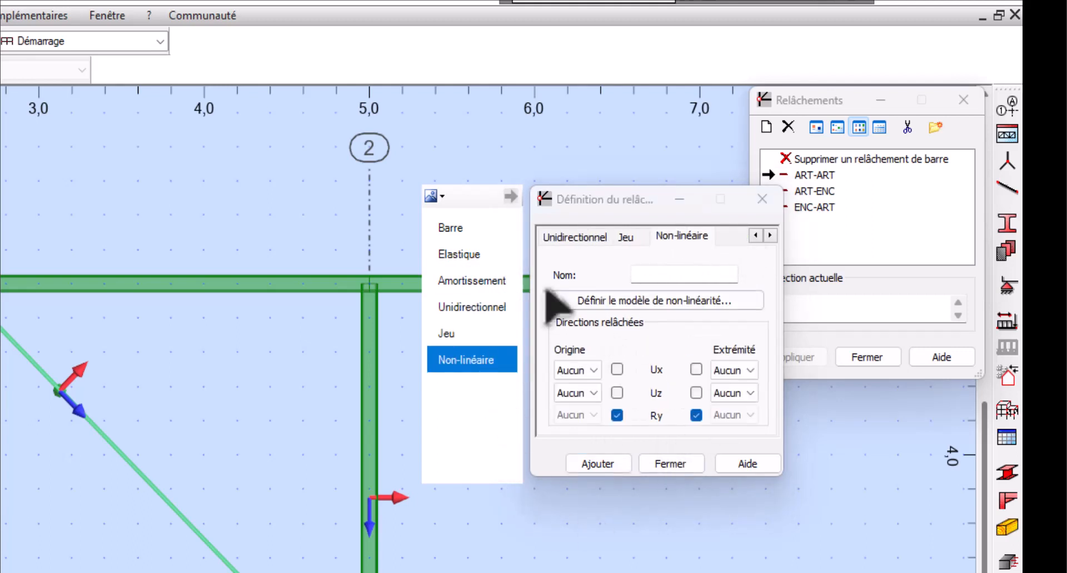
click(489, 231)
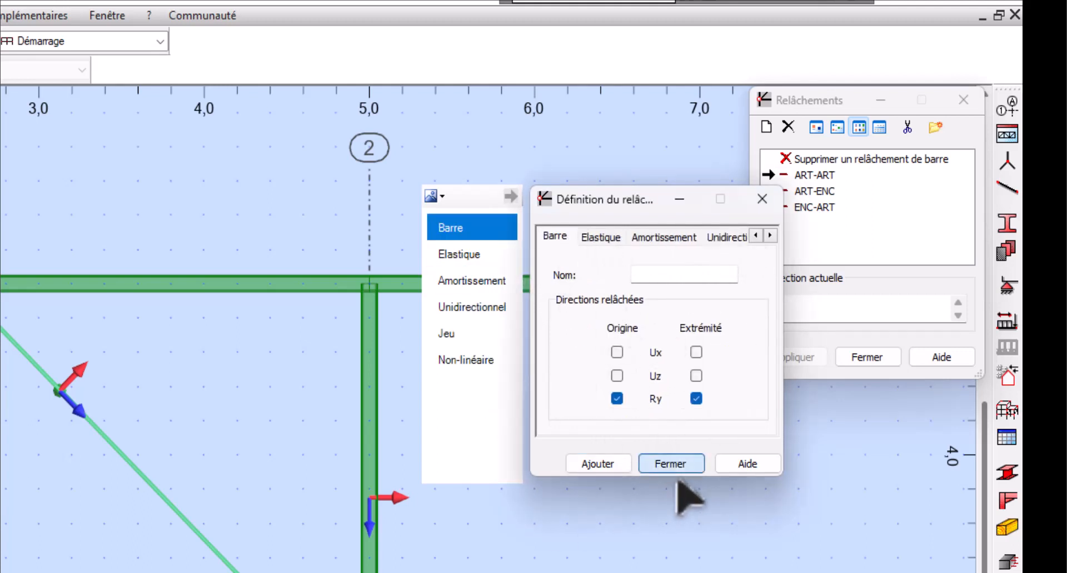
click(671, 464)
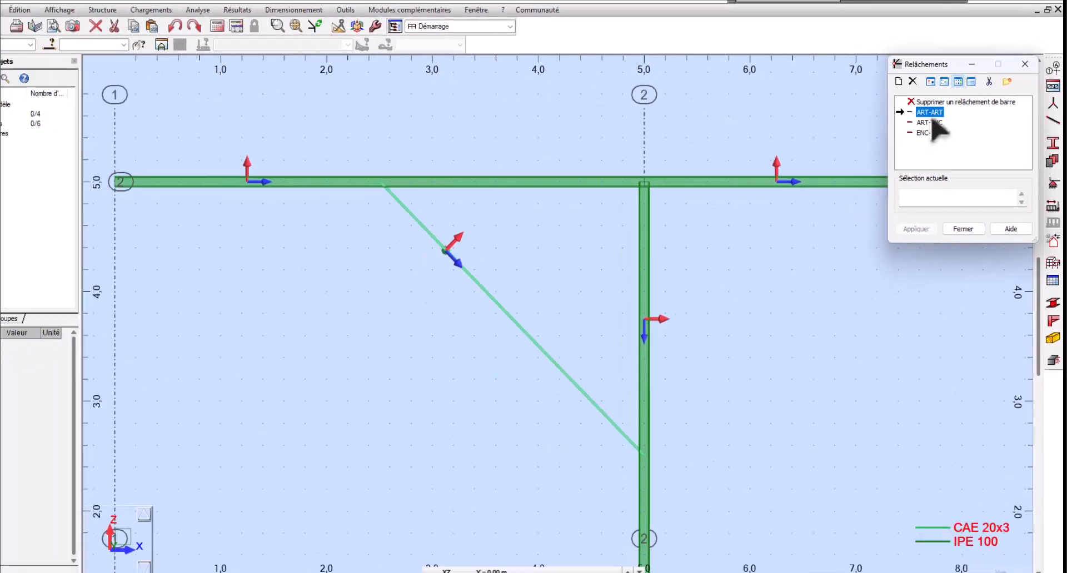
Step: Apply the ART-ART release to the diagonal strut and check the release marks at both of its ends
double_click(814, 175)
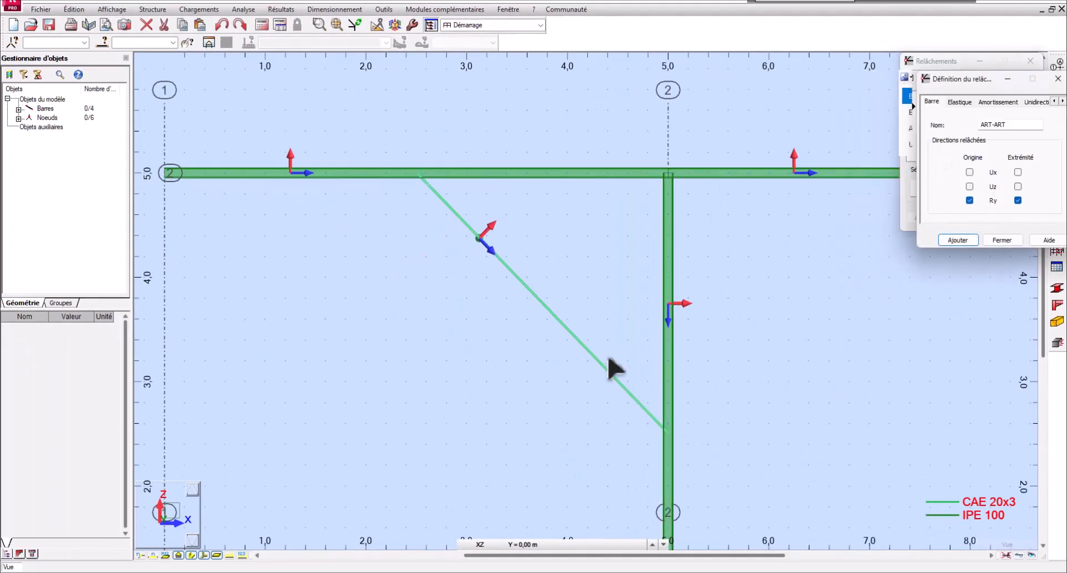
click(523, 286)
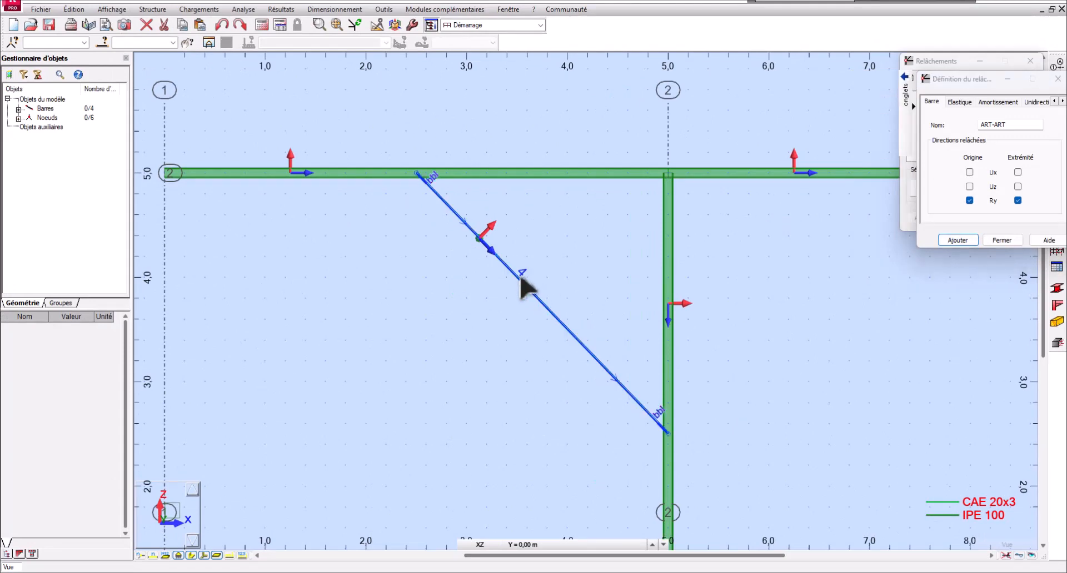
scroll(655, 440, up, 5)
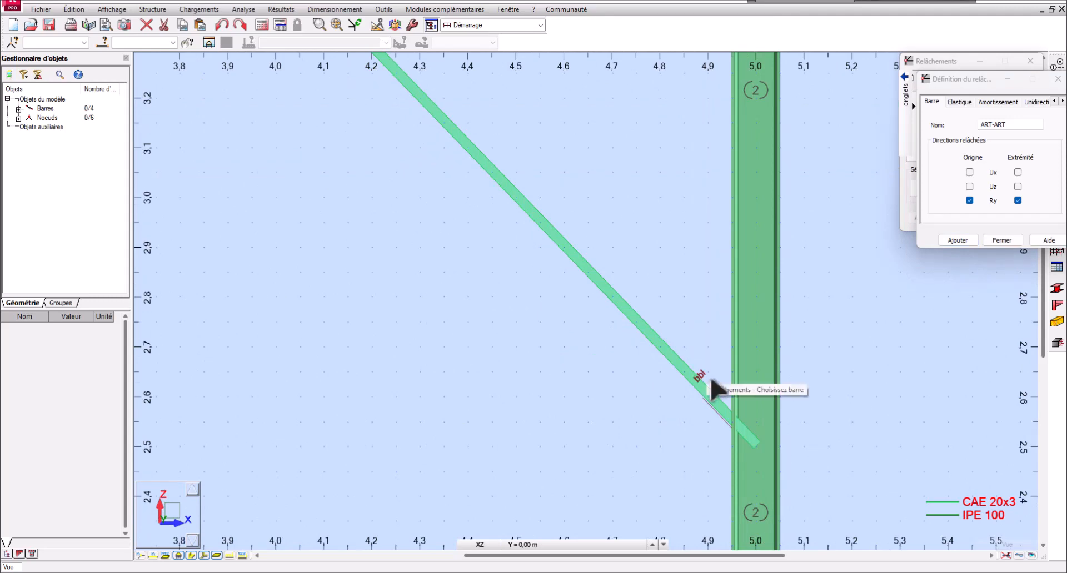
scroll(705, 359, down, 6)
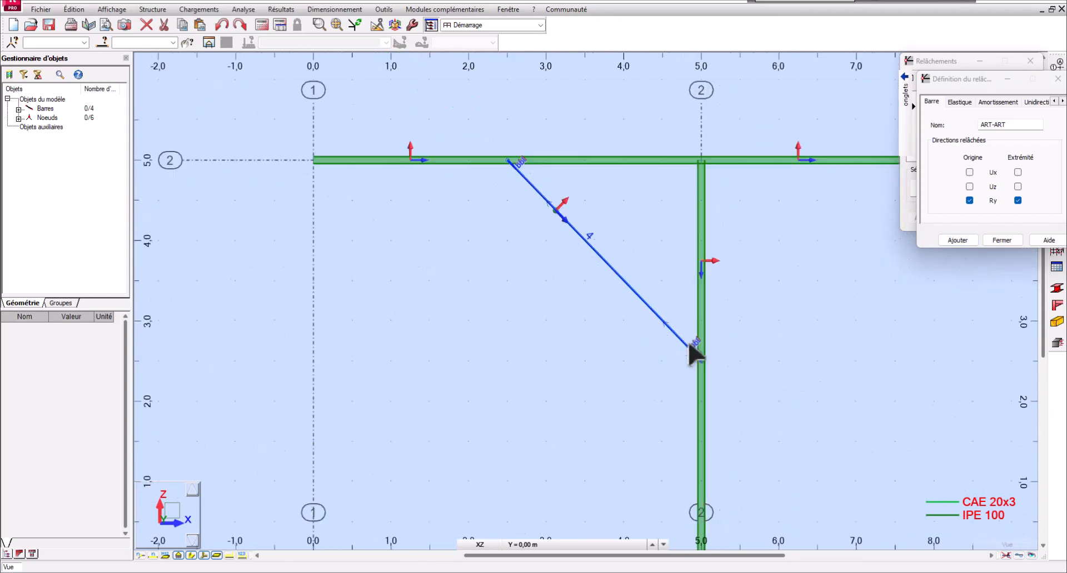
scroll(574, 233, up, 4)
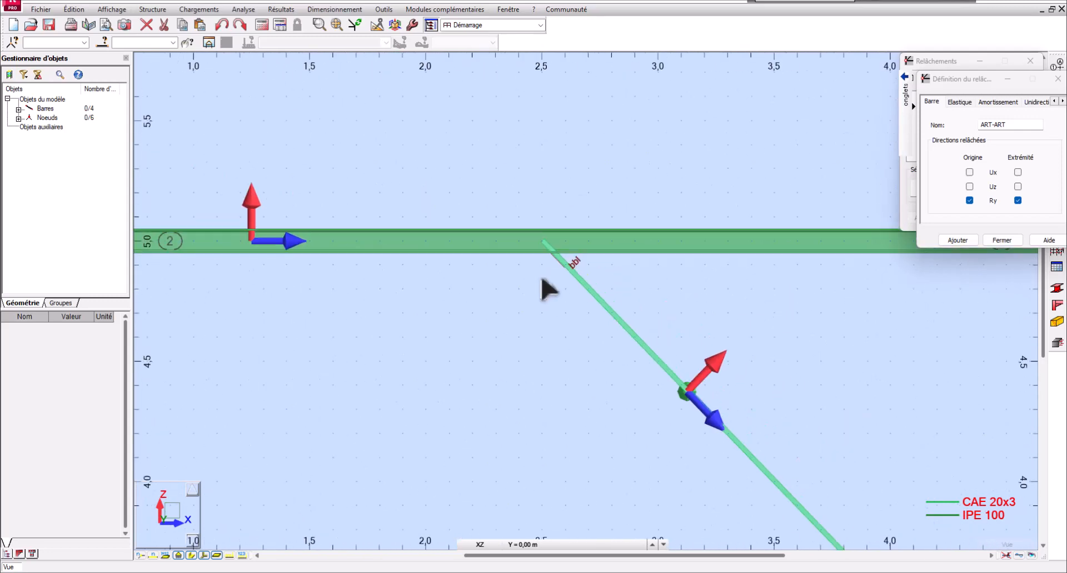
scroll(543, 280, down, 5)
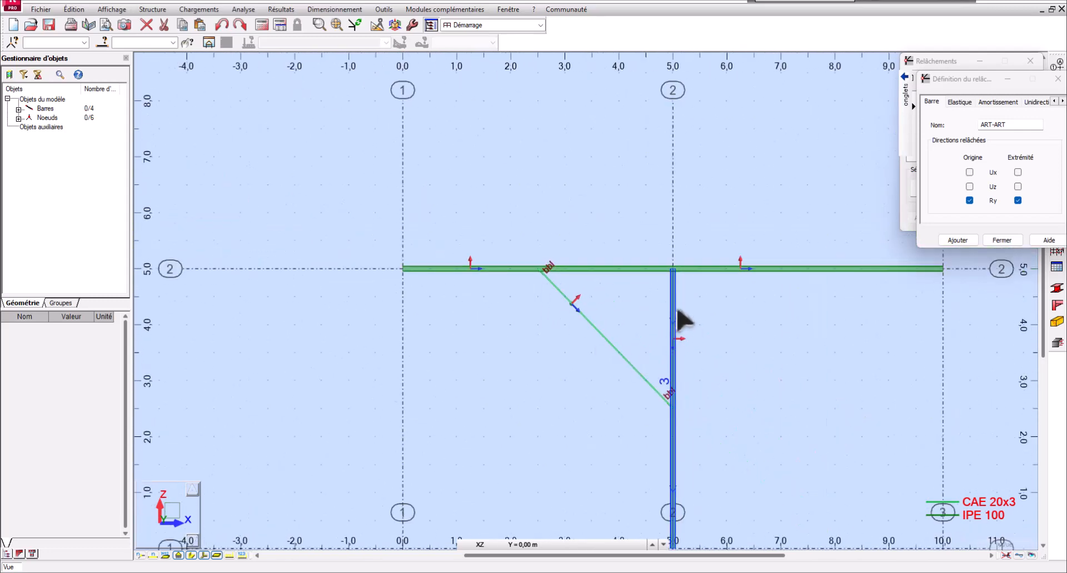
Step: Apply the ART-ART release to the vertical column as well and close the release definition and release list
click(684, 318)
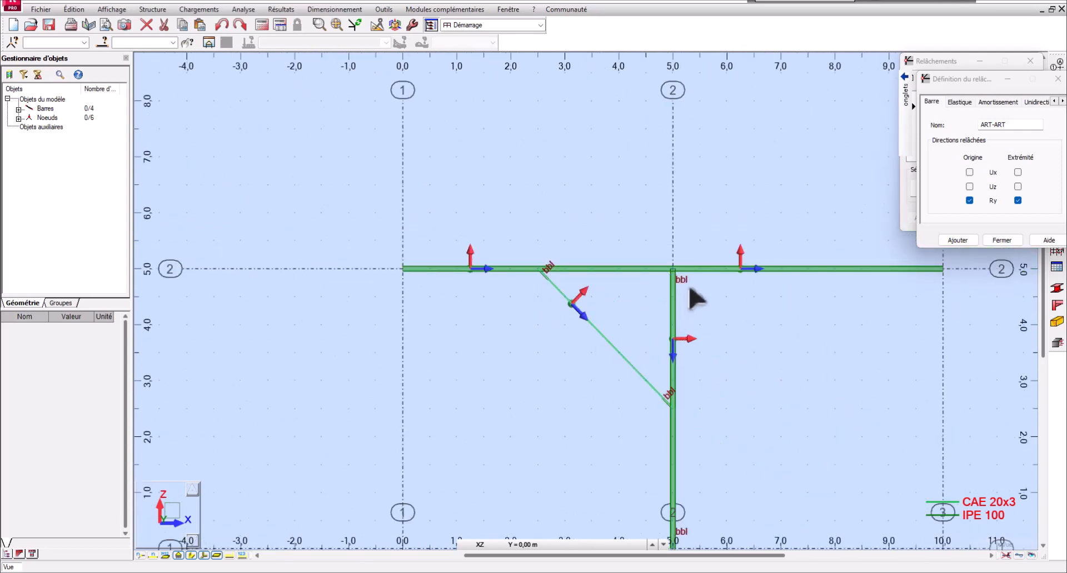
scroll(722, 389, down, 3)
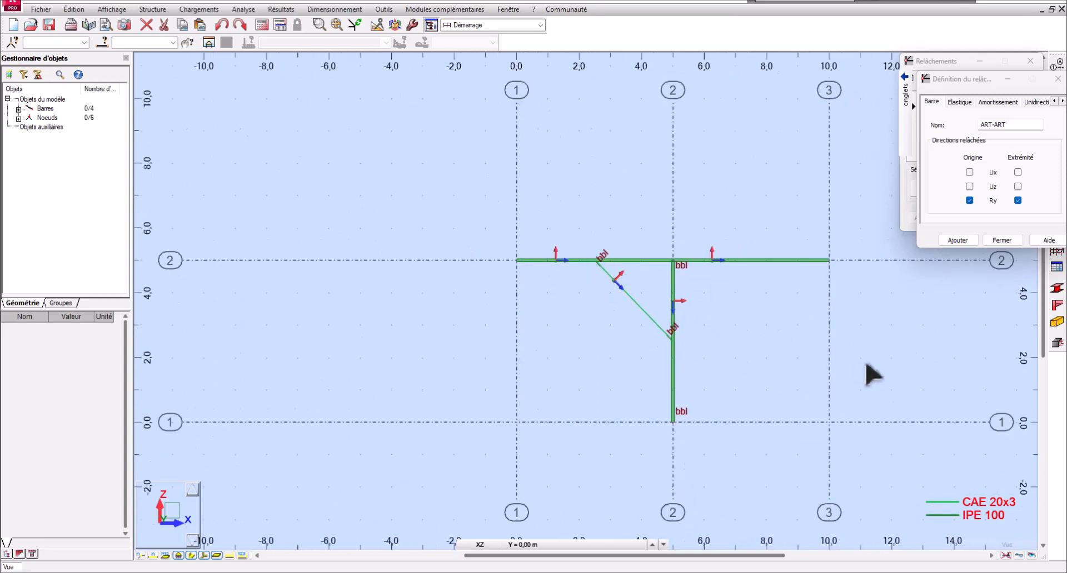
drag(961, 84, 766, 90)
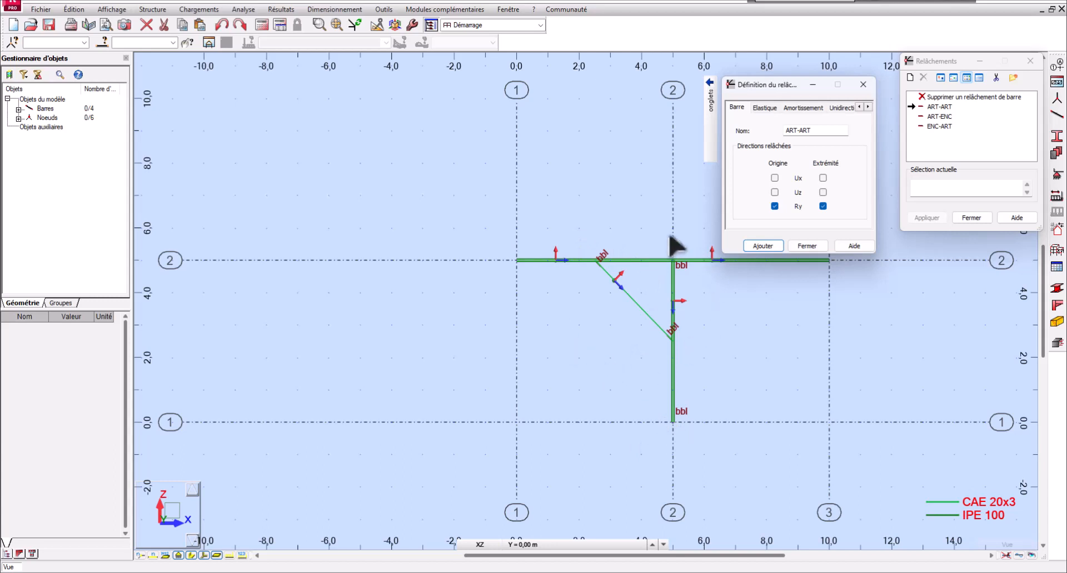
click(806, 260)
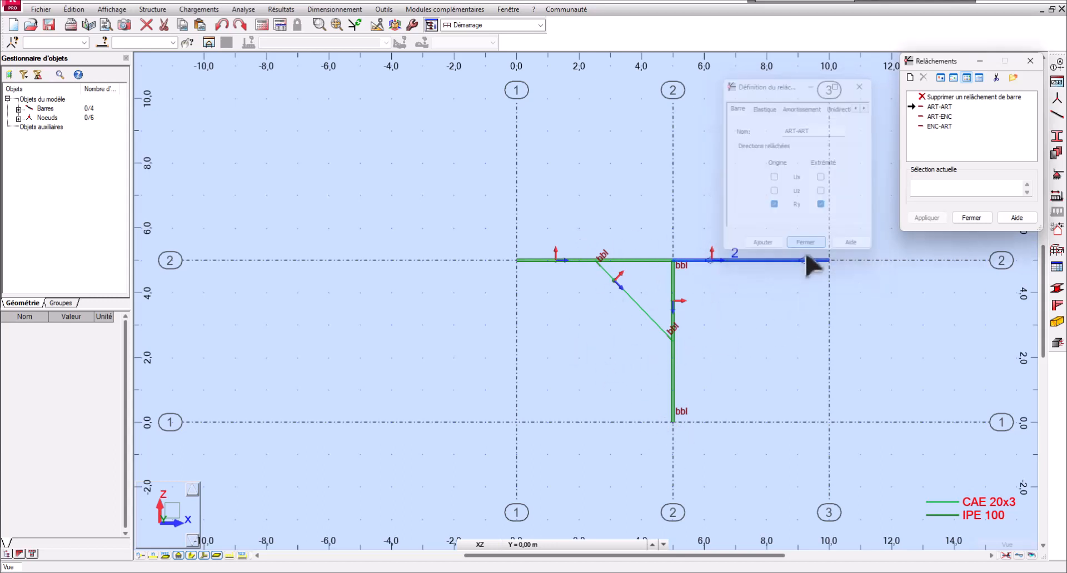
click(971, 218)
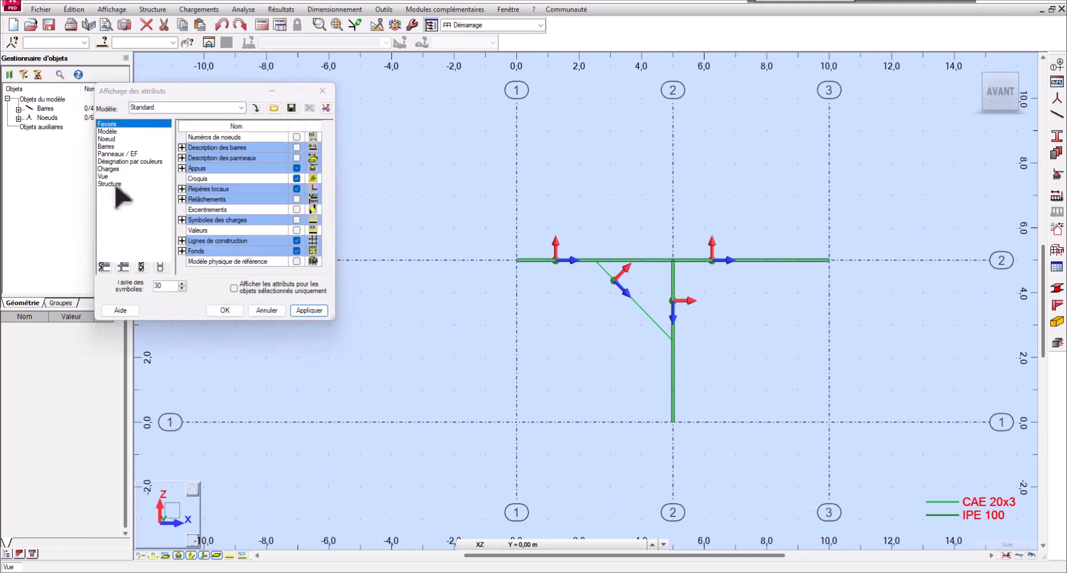
Step: Turn on the display of releases among the model attributes and inspect the strut's ends
click(112, 132)
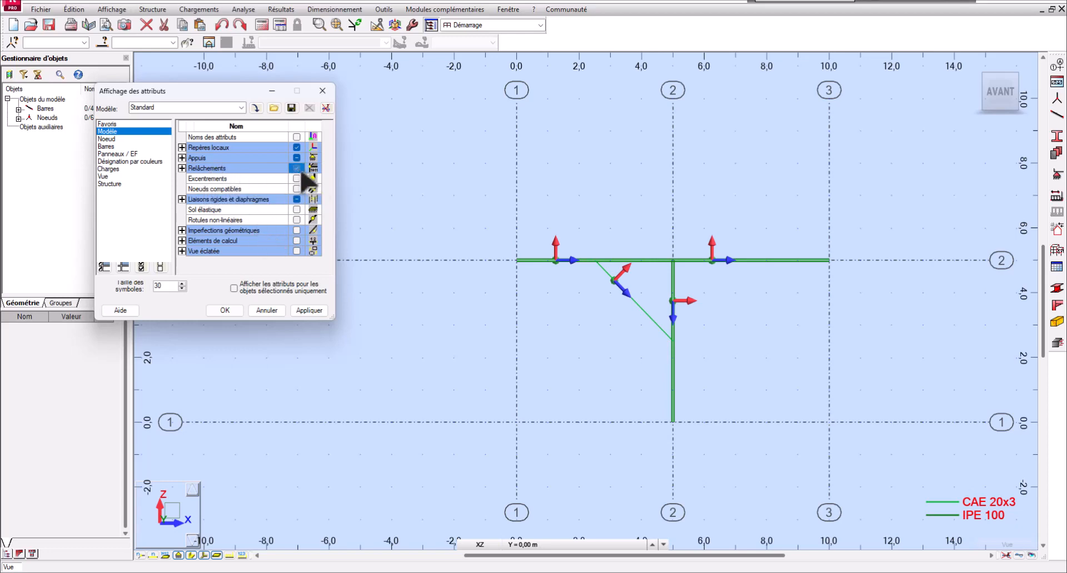
click(304, 312)
click(236, 312)
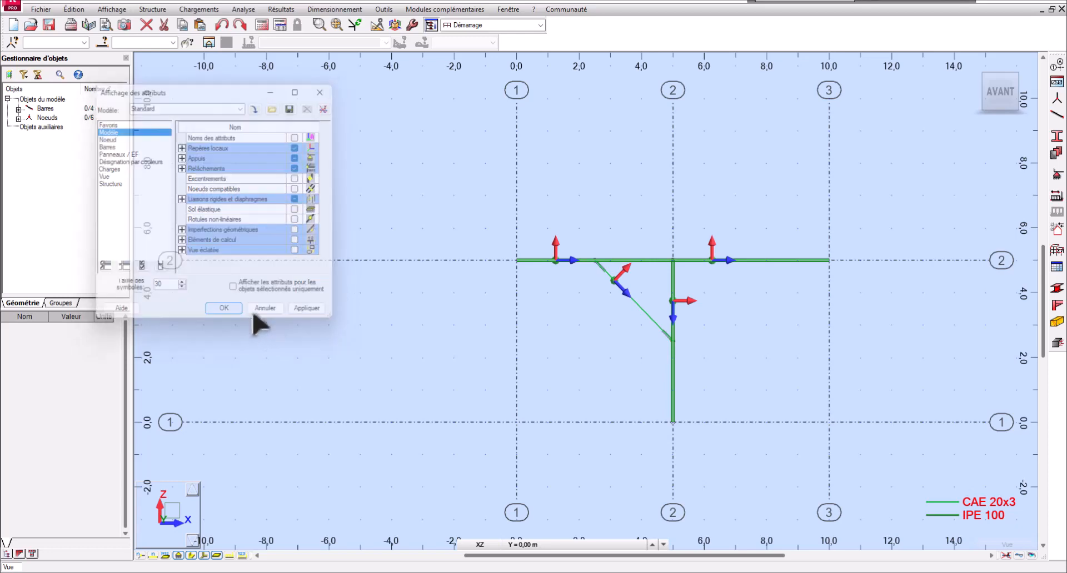
scroll(615, 278, up, 5)
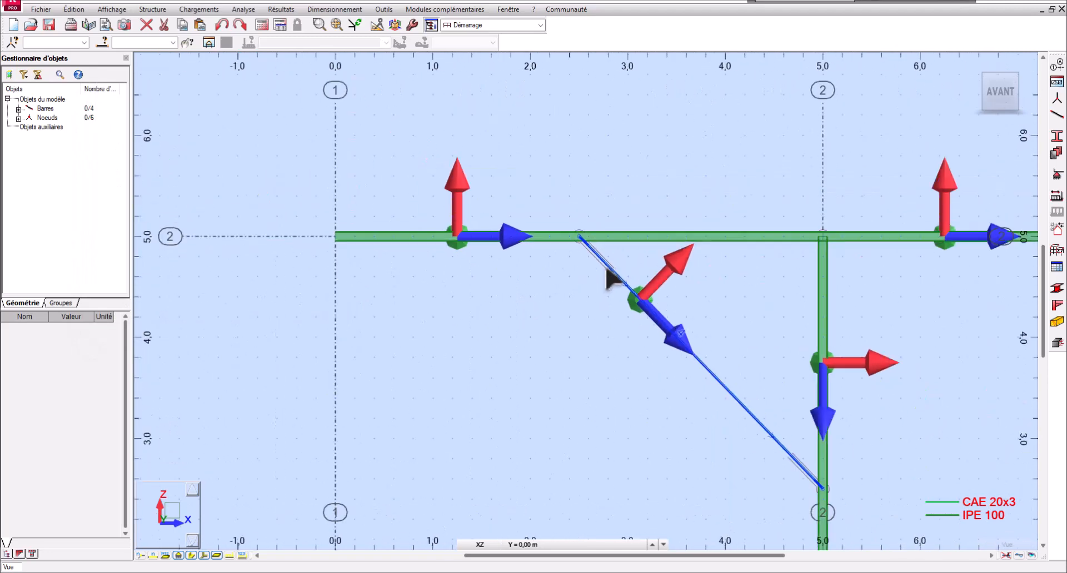
scroll(611, 278, down, 5)
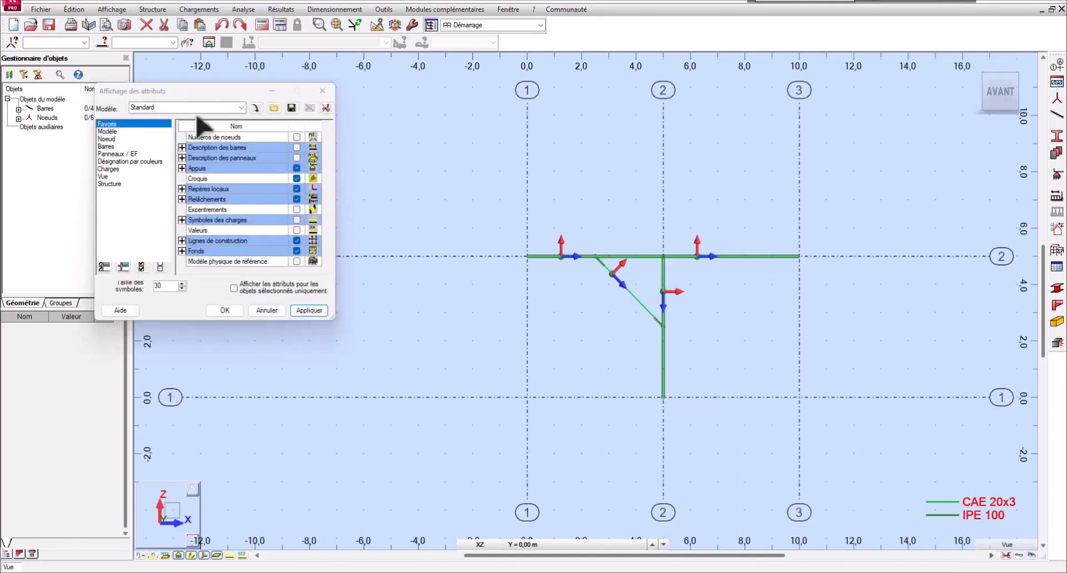
click(242, 109)
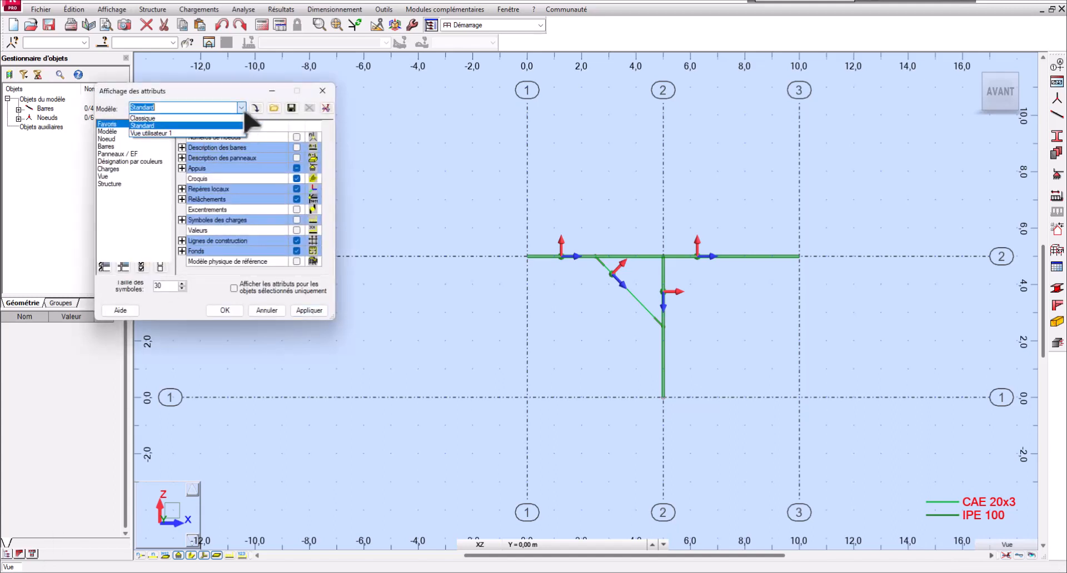
click(243, 108)
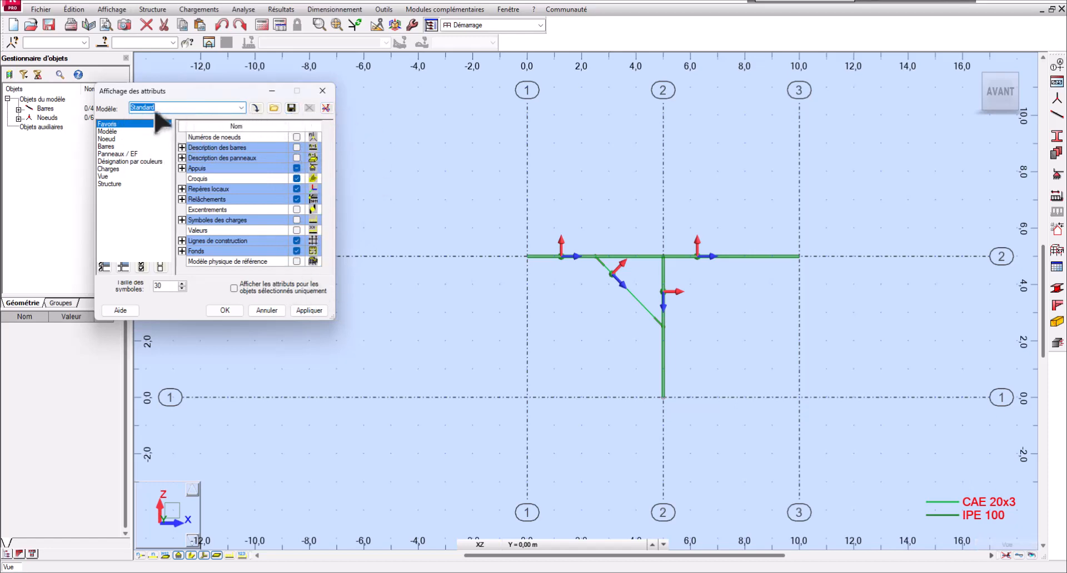
click(242, 107)
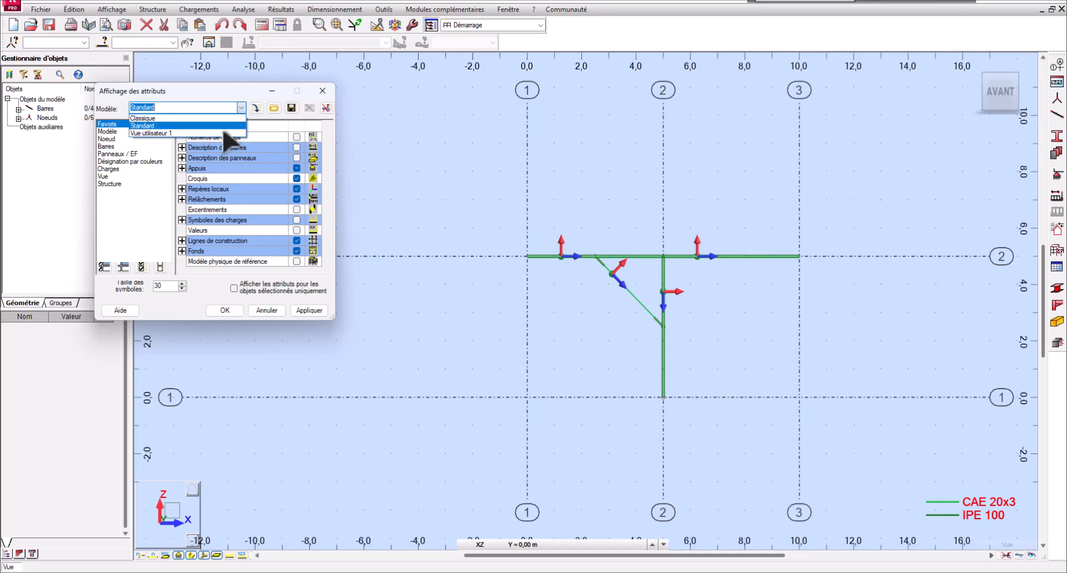
click(216, 131)
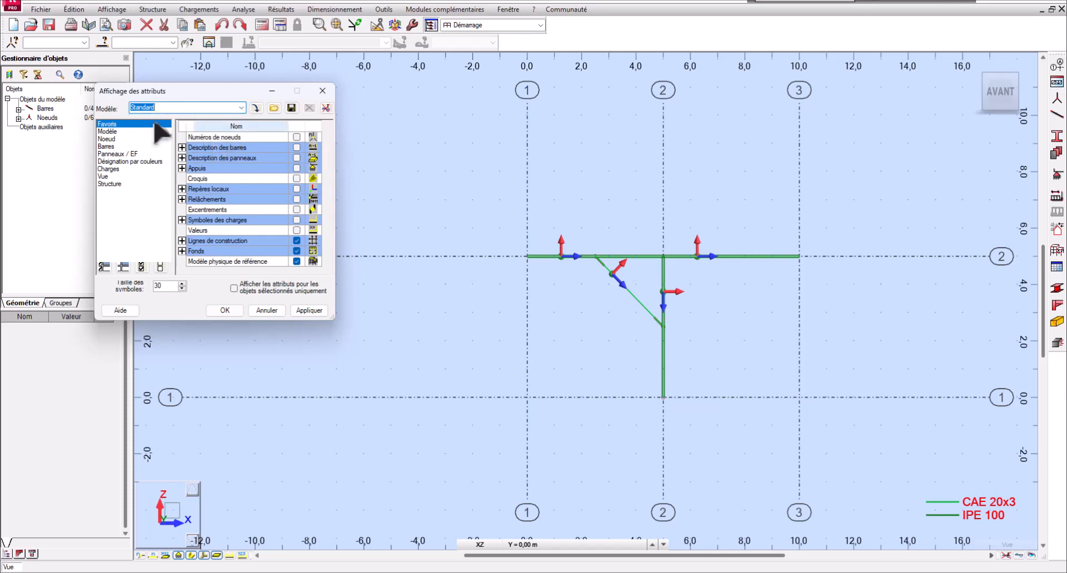
click(266, 311)
Step: Open the nodal supports definition and check the supports at A and B in the whiteboard sketch
scroll(582, 272, up, 5)
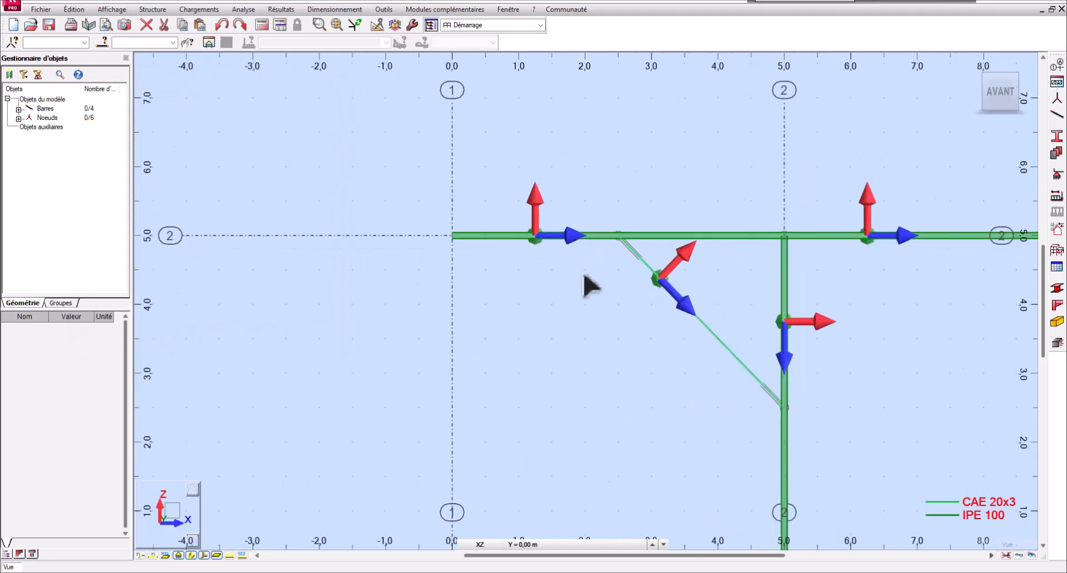
scroll(582, 271, down, 4)
middle_drag(541, 248, 499, 210)
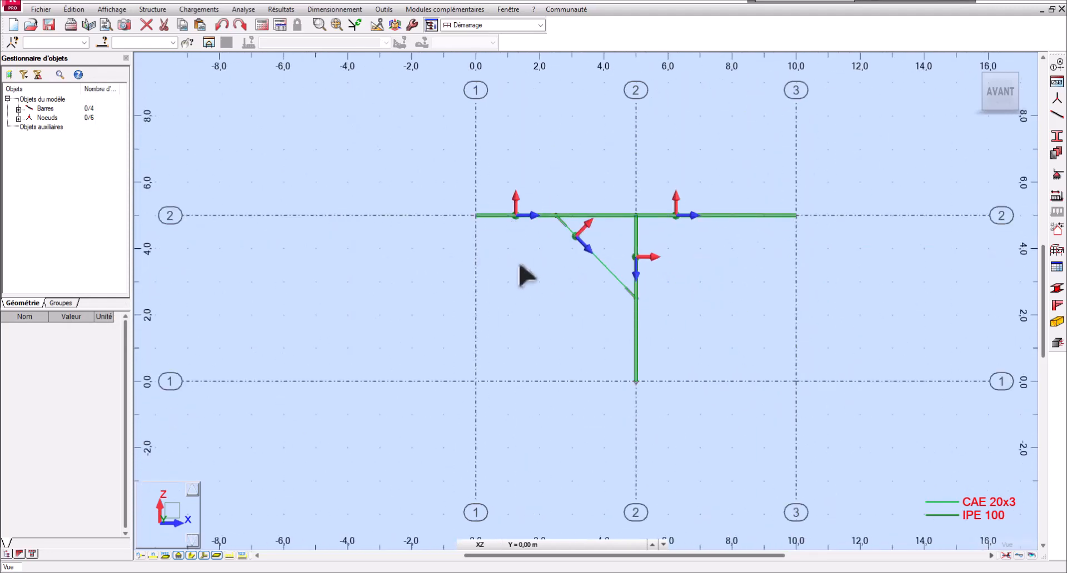
click(1057, 174)
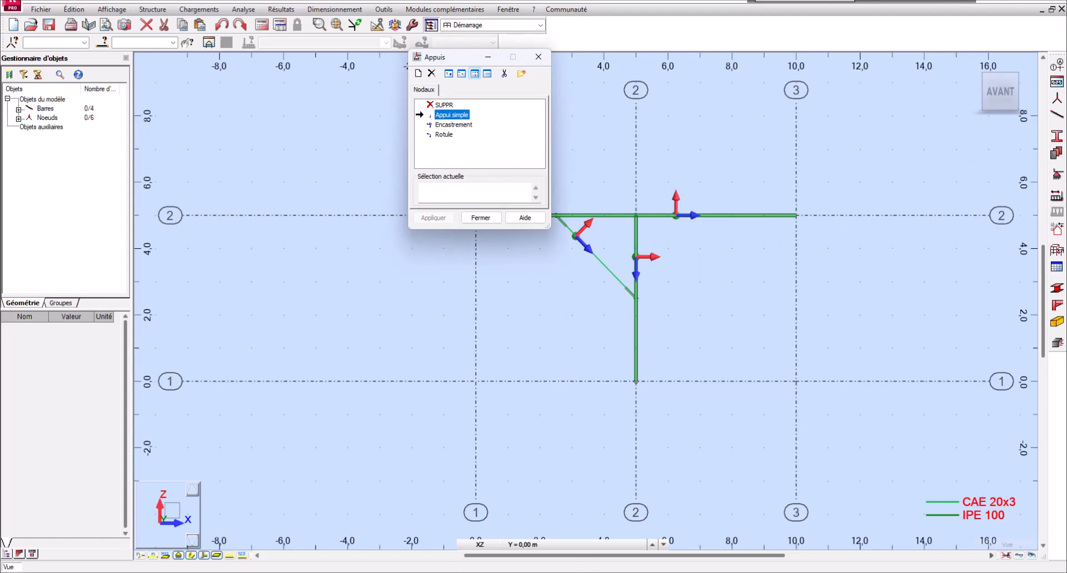
key(alt+Tab)
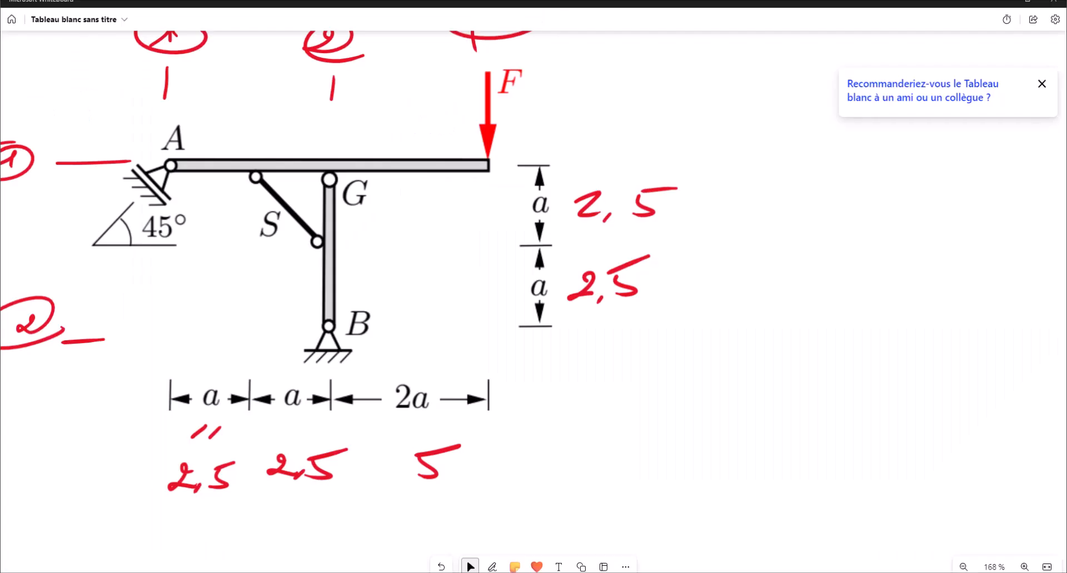
key(alt+Tab)
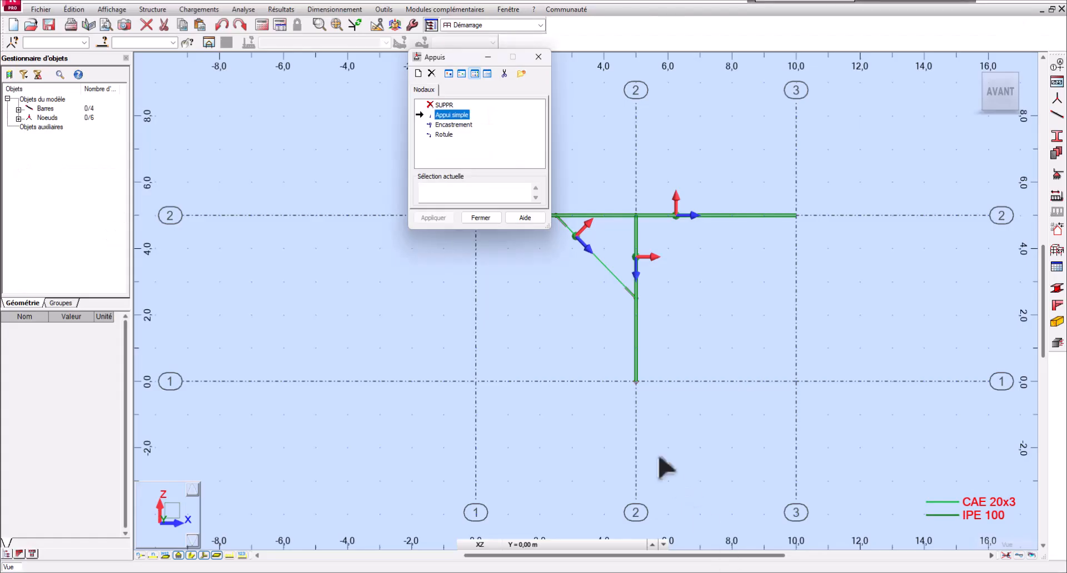
Step: Apply the Rotule support to the node at the column's base
click(638, 383)
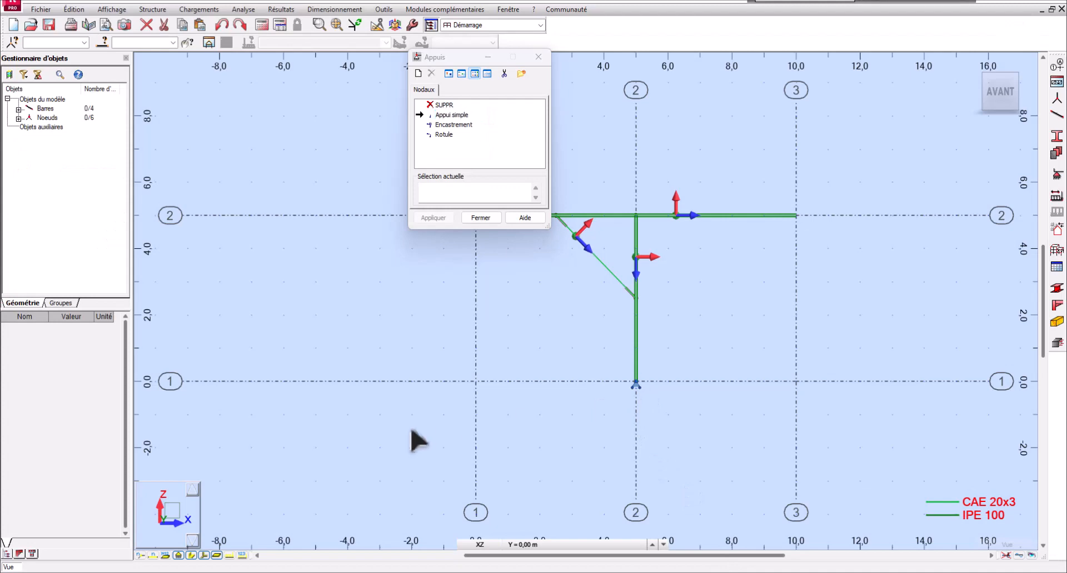
click(444, 134)
click(645, 387)
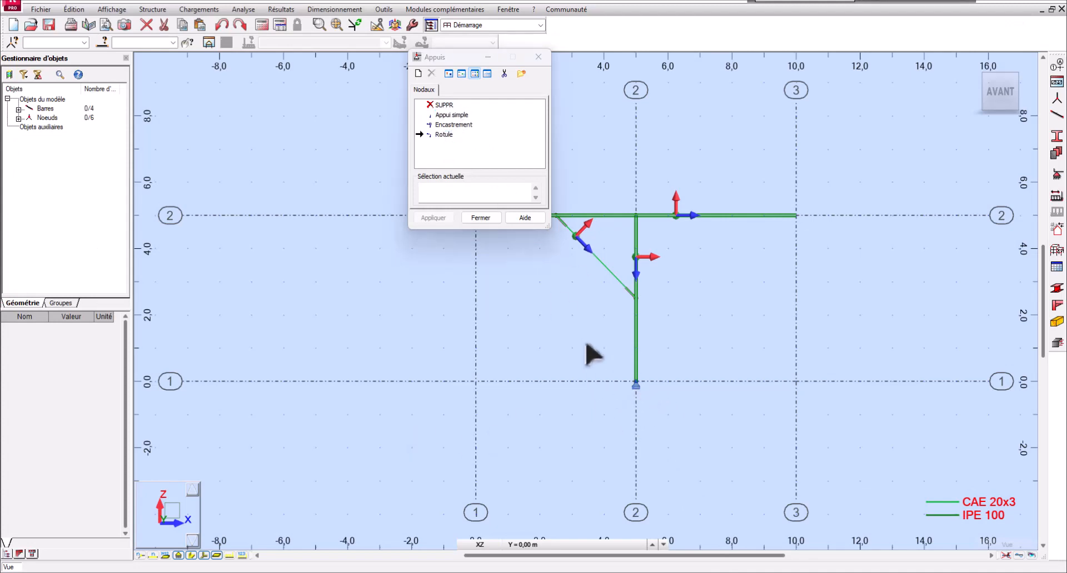
Step: Define a nodal support named Appui simple 45 from Appui simple, with UZ blocked, and apply it to the beam's left end node
scroll(558, 259, up, 4)
scroll(577, 300, up, 4)
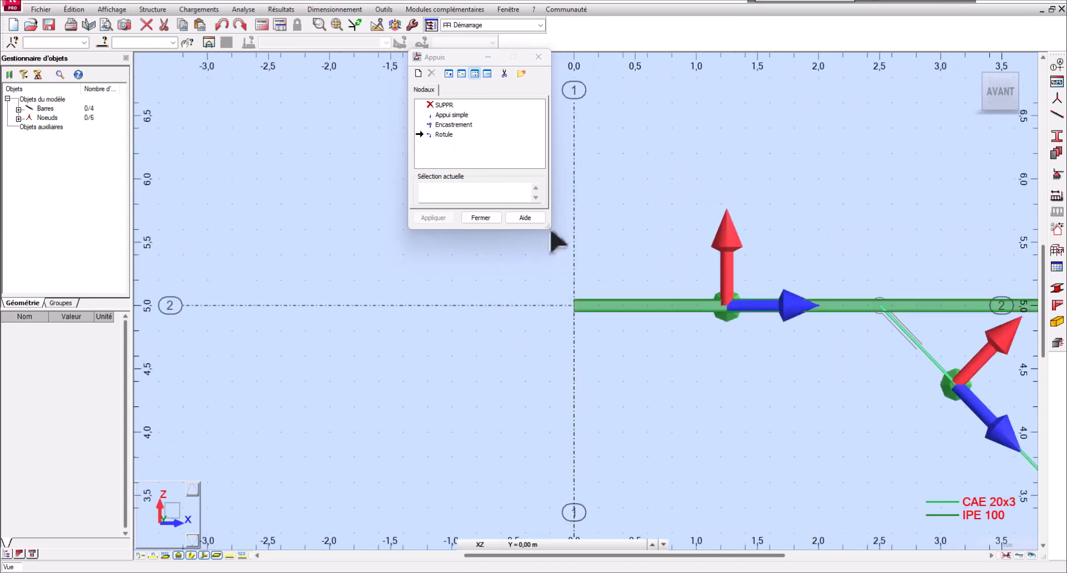
click(452, 115)
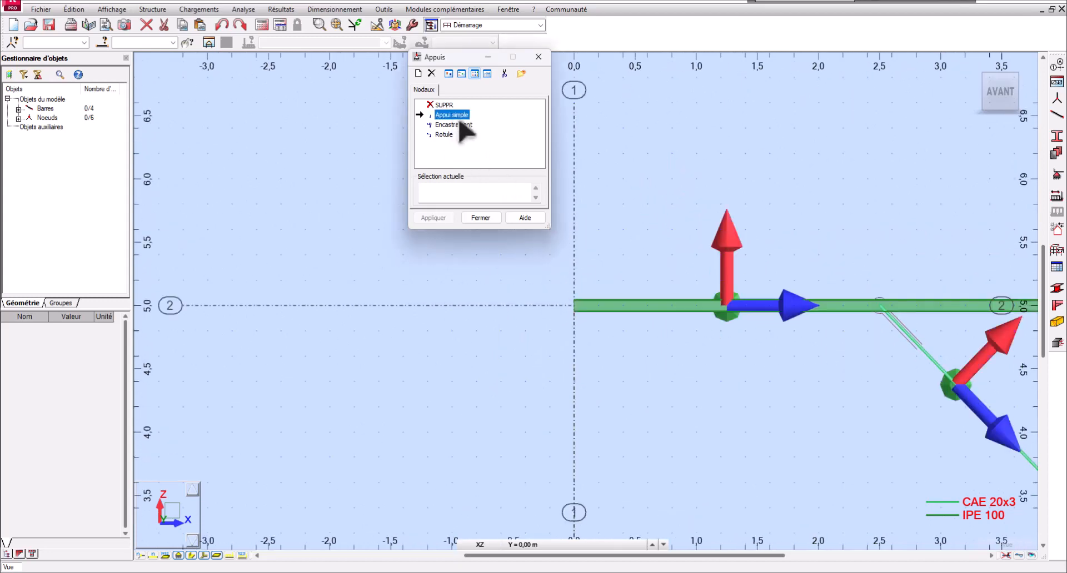
double_click(460, 122)
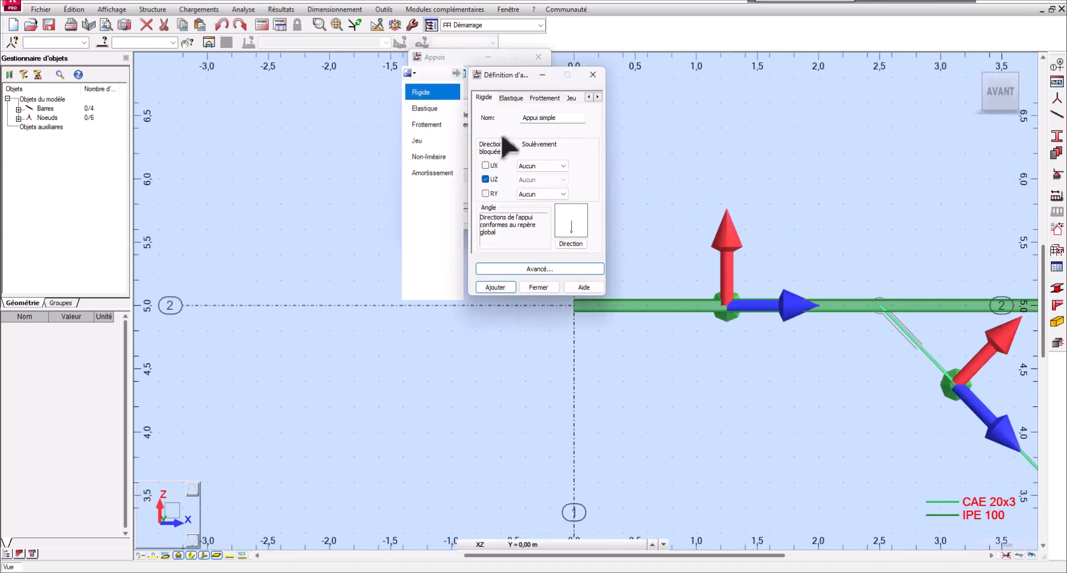
click(578, 244)
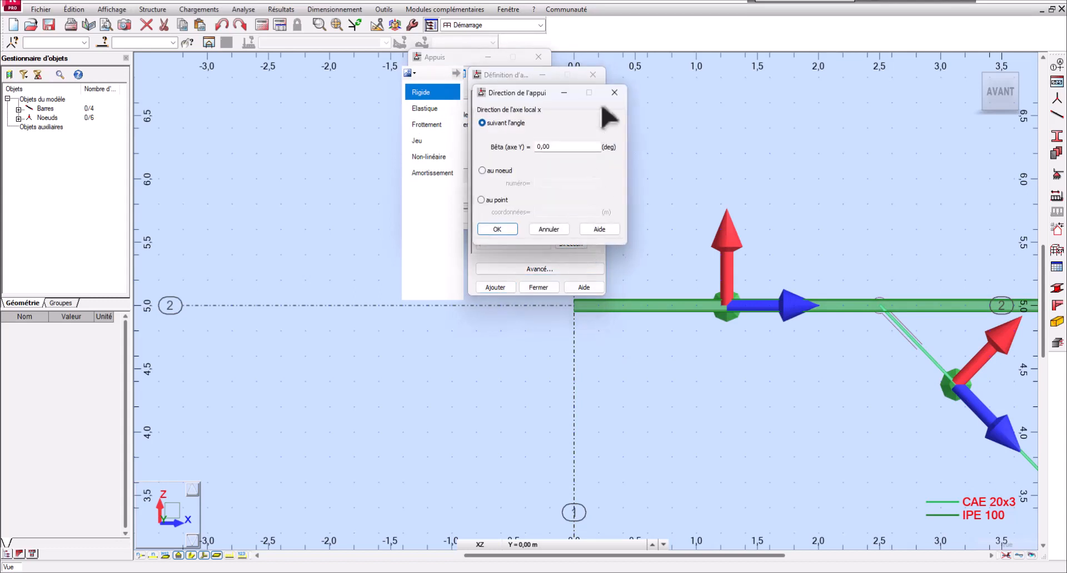
click(614, 92)
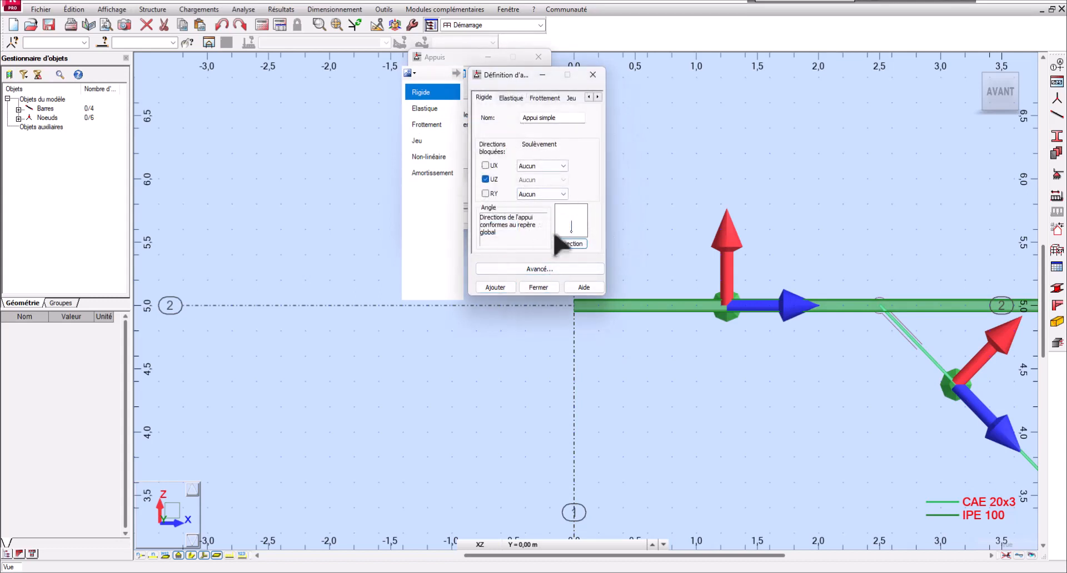
click(568, 121)
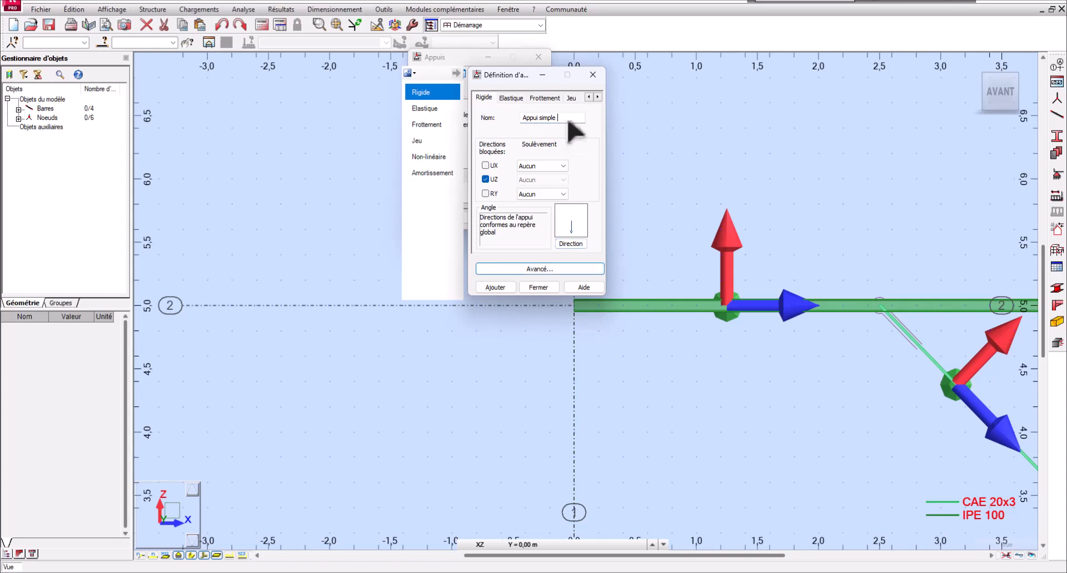
click(497, 287)
click(542, 287)
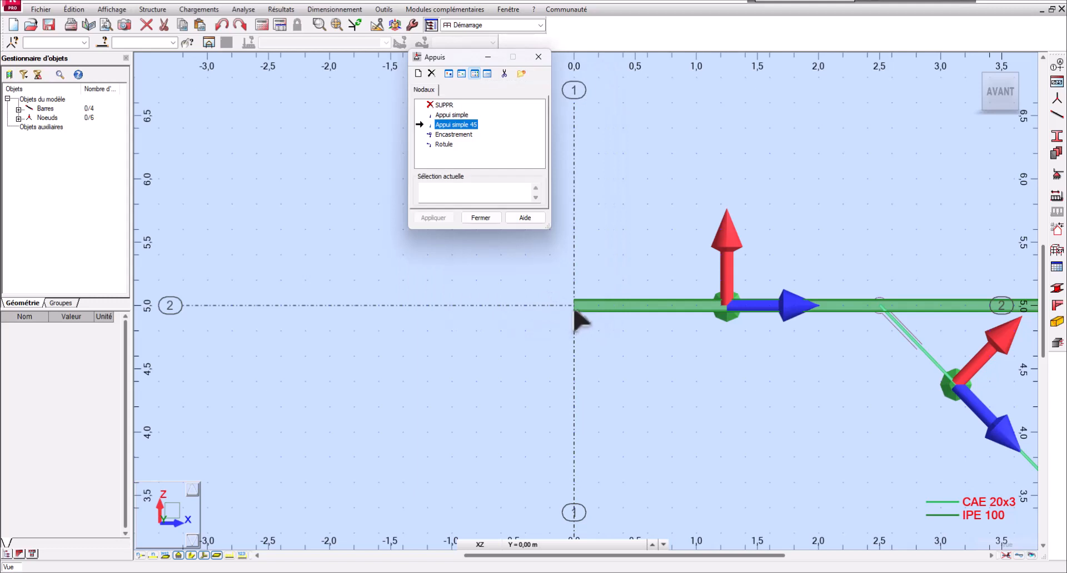
click(494, 217)
click(577, 310)
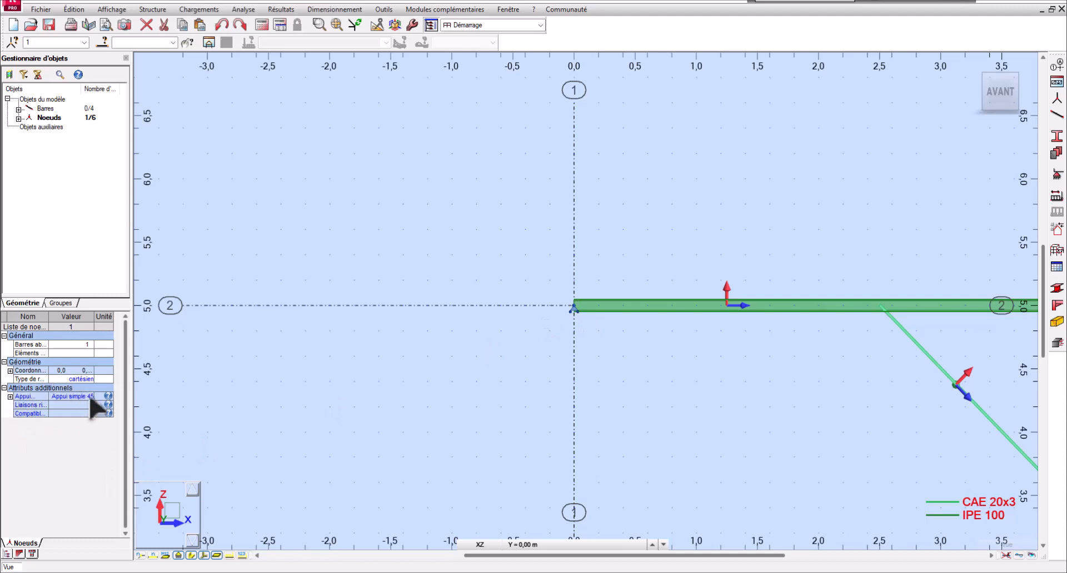
Step: Examine the properties of the left beam segment, including its gamma angle and the available sections
click(649, 311)
scroll(786, 368, down, 3)
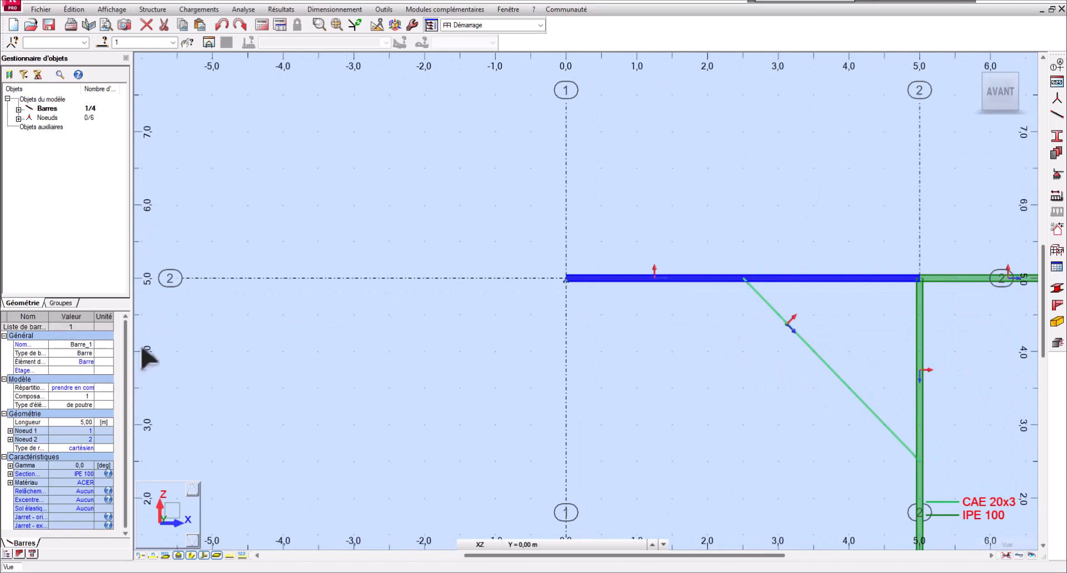
drag(134, 345, 173, 344)
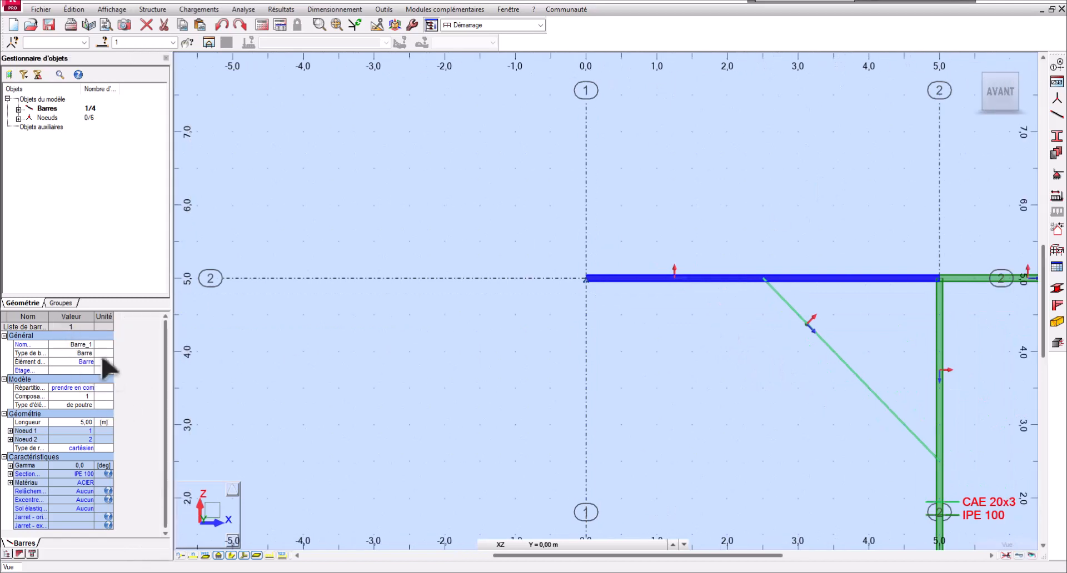
click(11, 466)
click(83, 483)
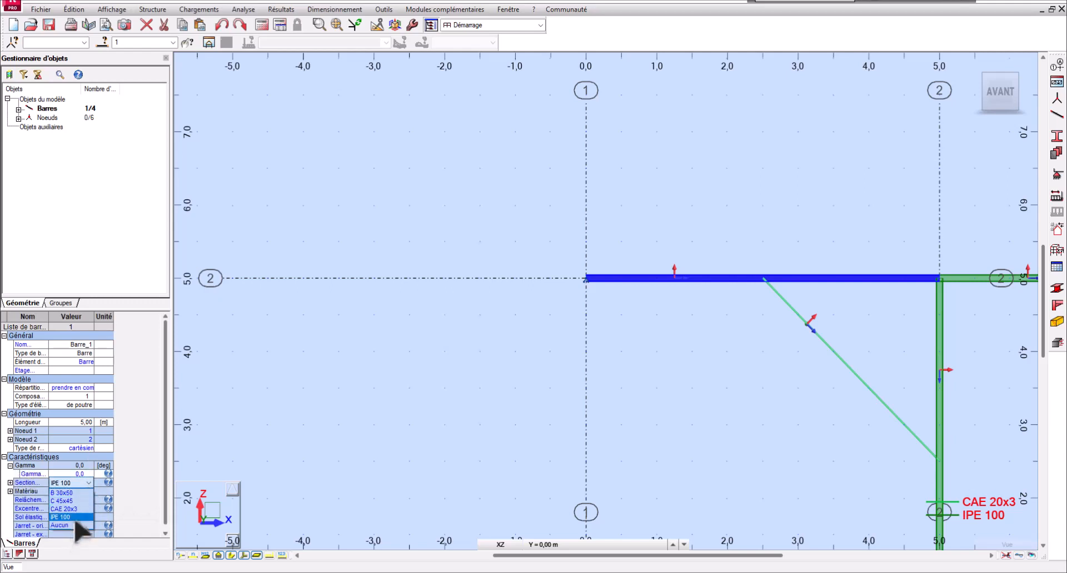
Step: Examine the support conditions and coordinates of the beam's left end node, and clear the selection
drag(556, 200, 639, 348)
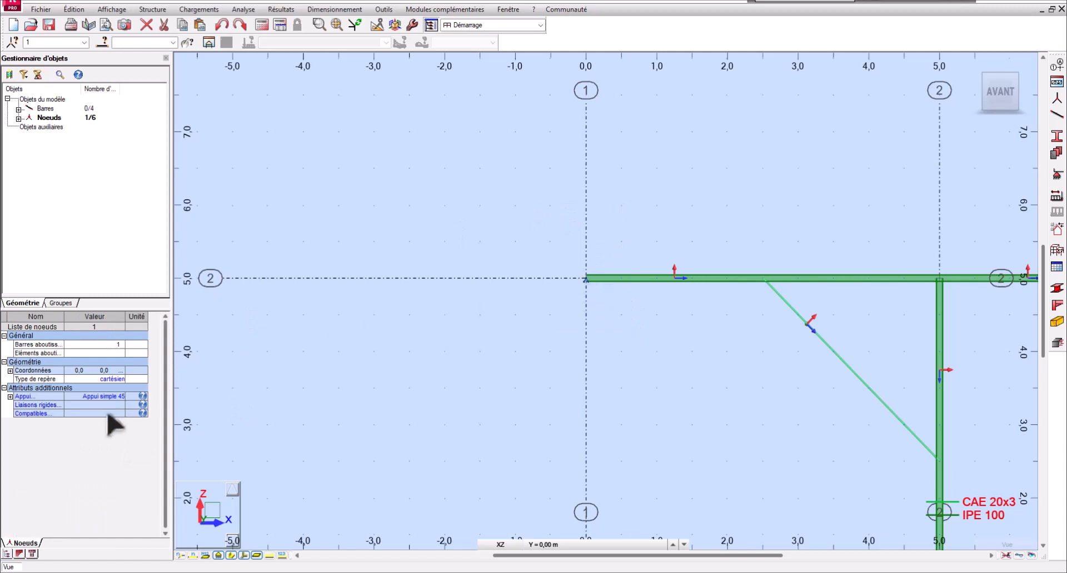
click(10, 397)
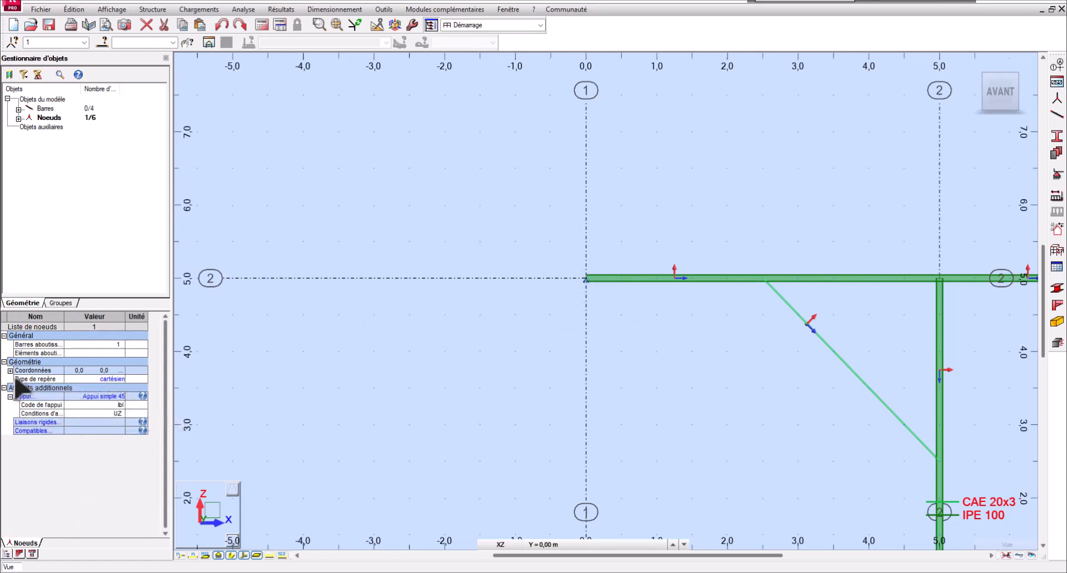
click(10, 371)
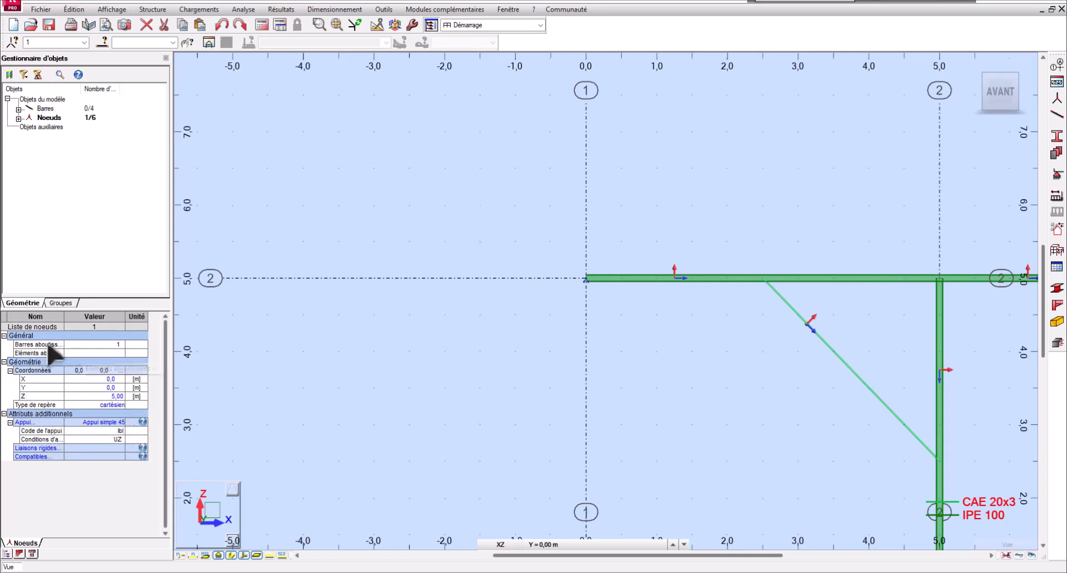
click(622, 366)
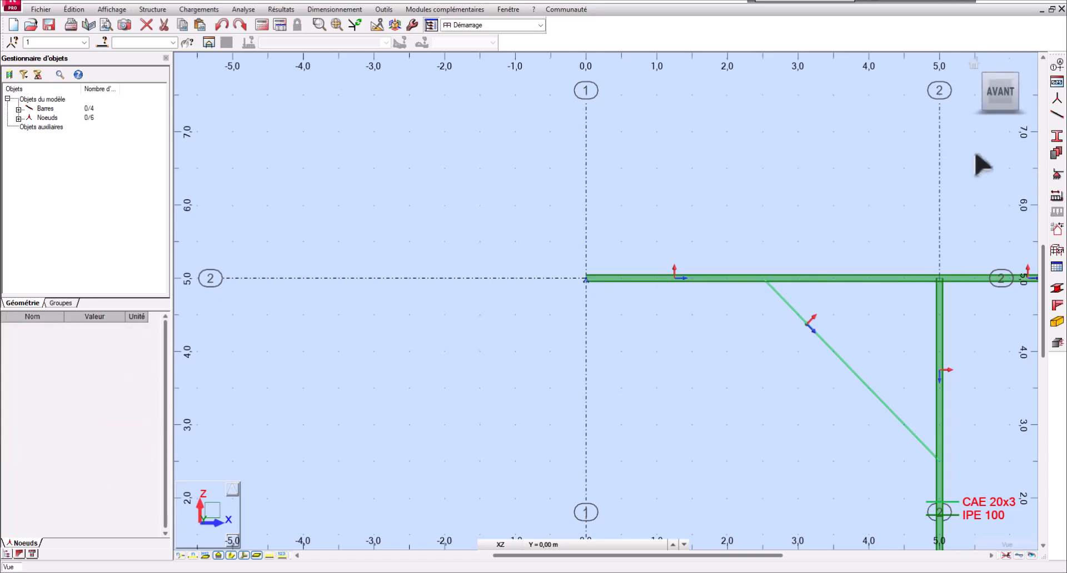
Step: Set the direction of the Appui simple 45 support to a Beta angle of 45 degrees and overwrite the existing definition
click(1055, 175)
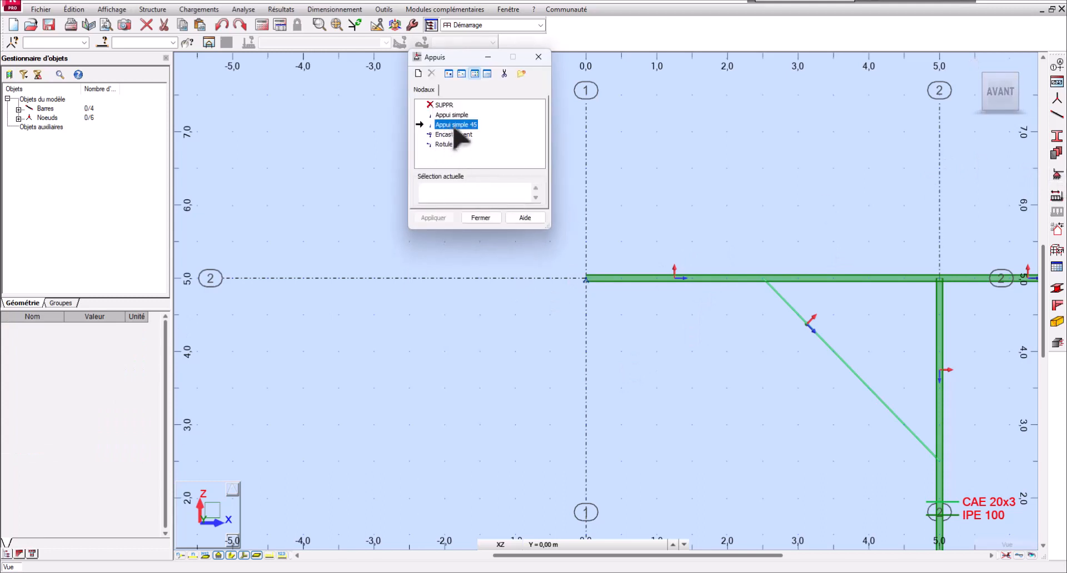
double_click(454, 127)
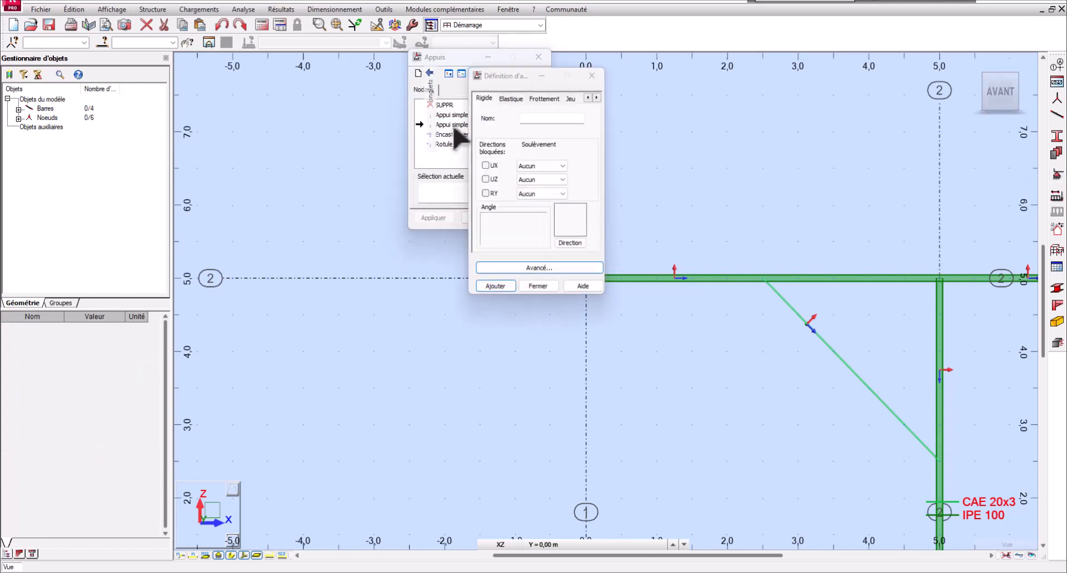
click(572, 245)
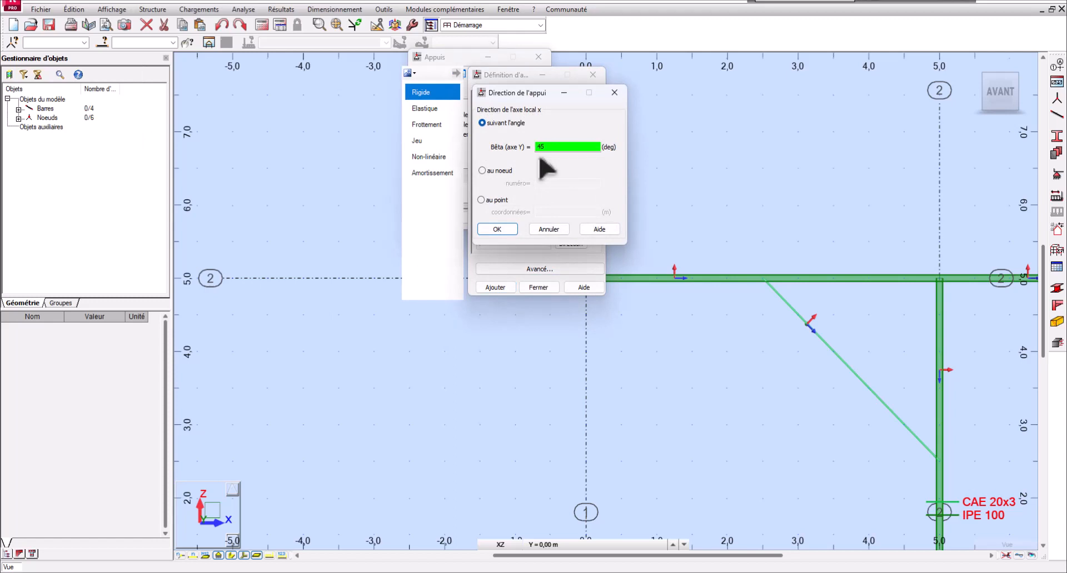
click(506, 232)
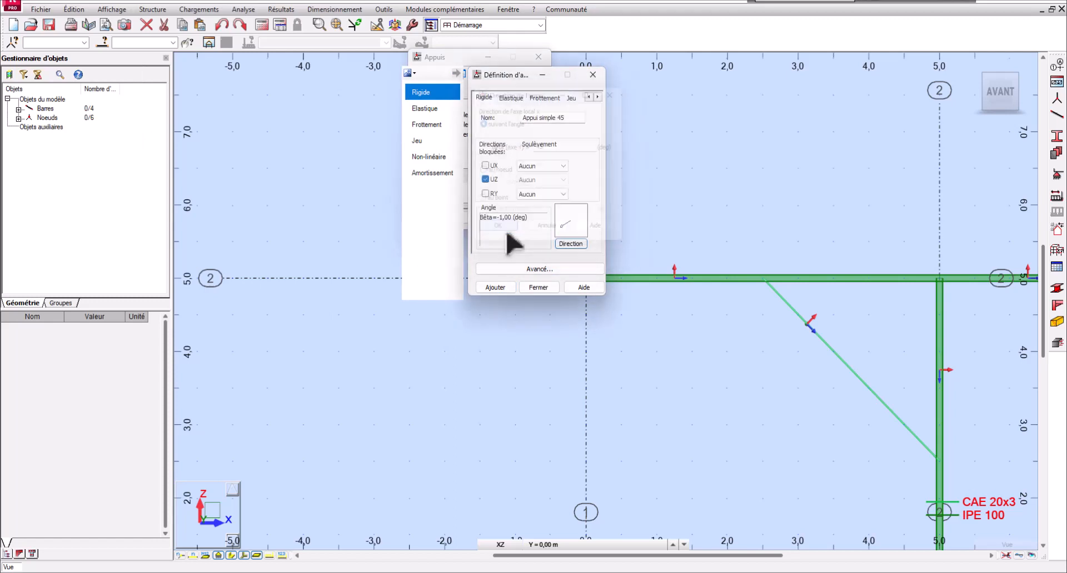
click(507, 292)
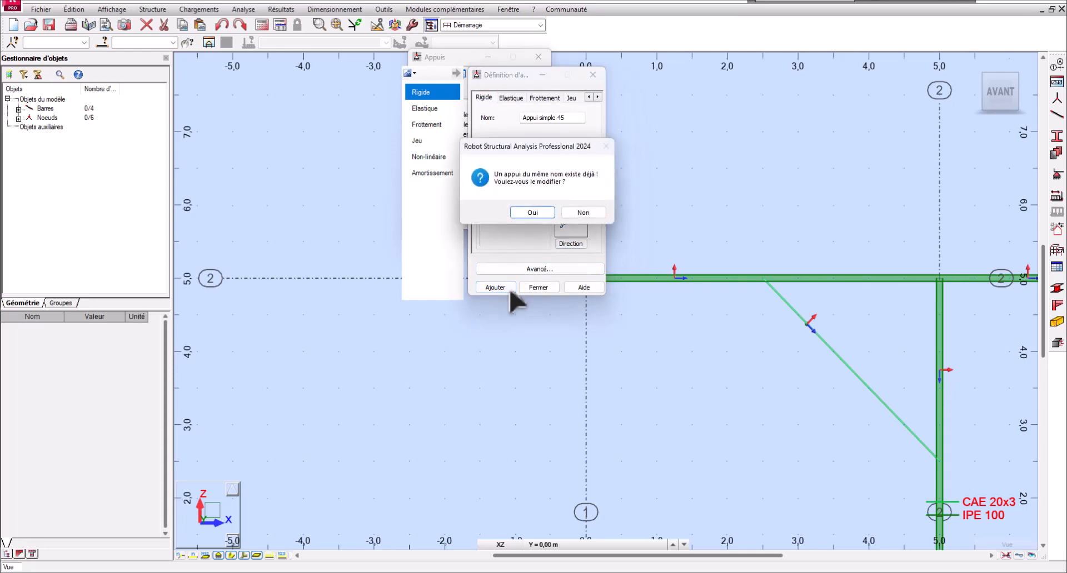
click(534, 210)
click(537, 287)
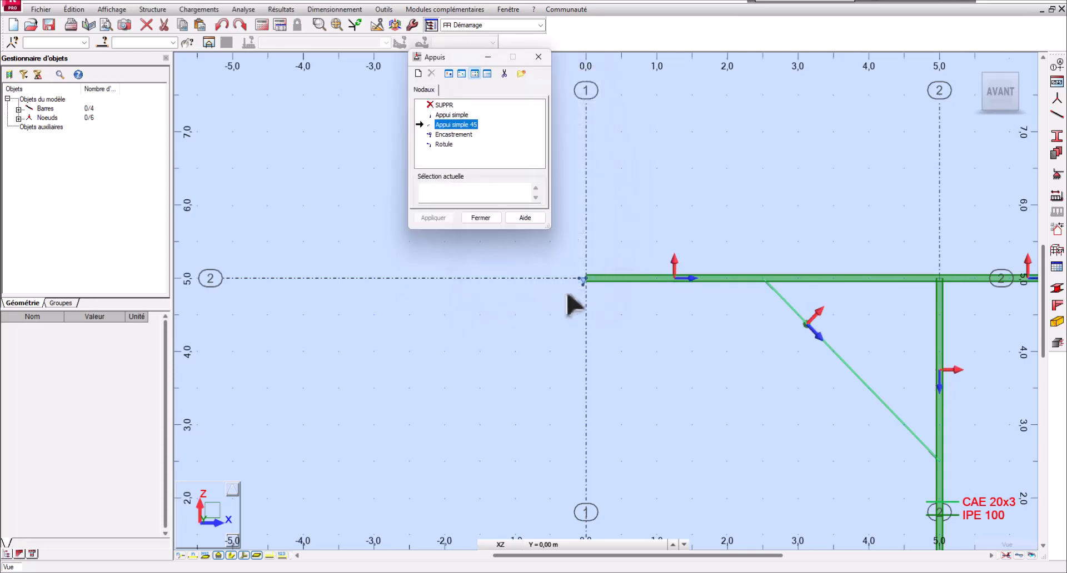
Step: Inspect the rotated support symbol at the beam's left end and the rotation angles in that node's properties
scroll(617, 278, up, 5)
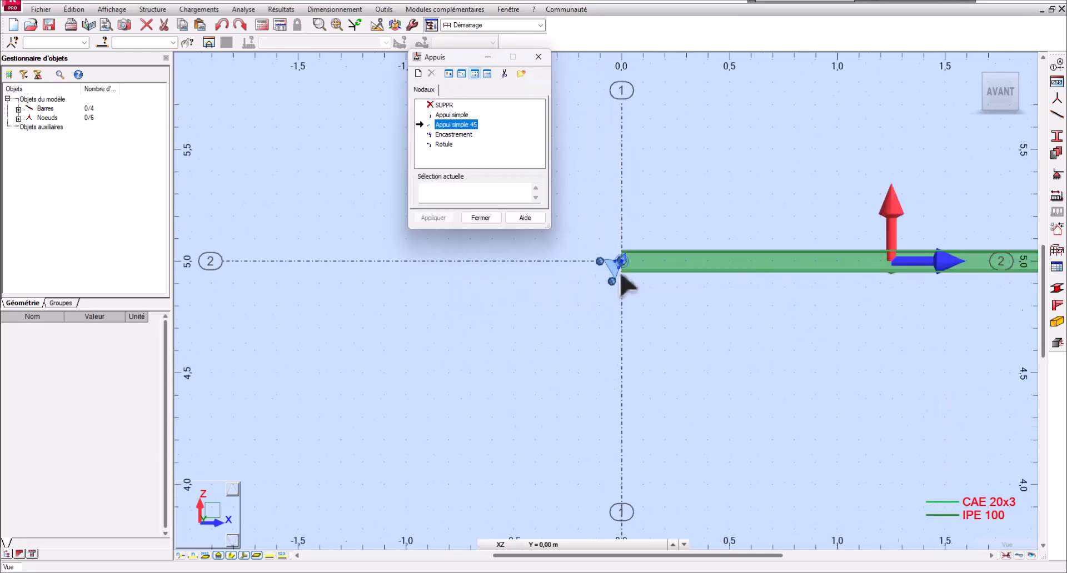
click(481, 217)
drag(517, 176, 669, 352)
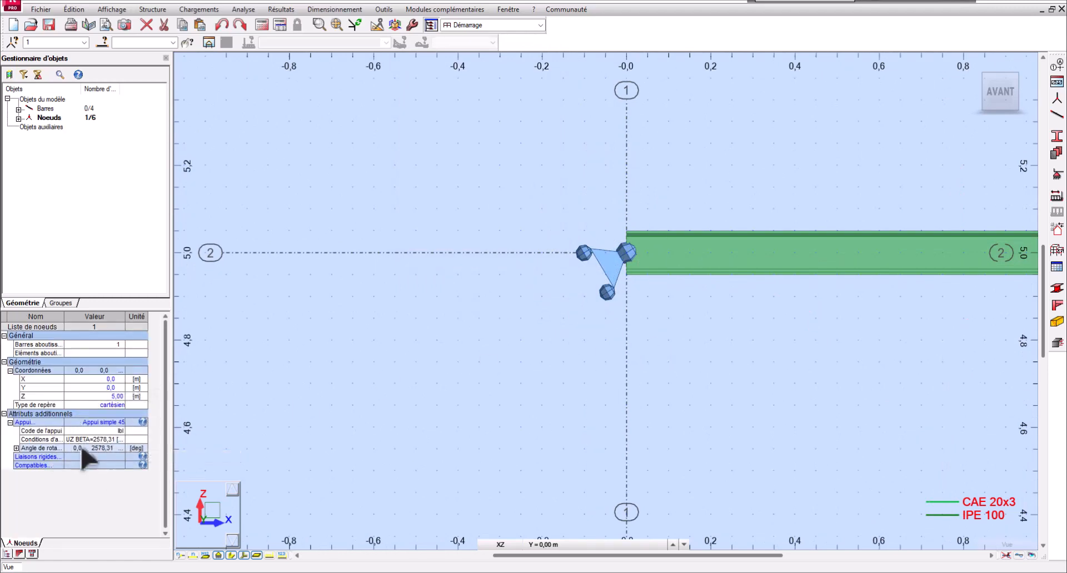
click(17, 449)
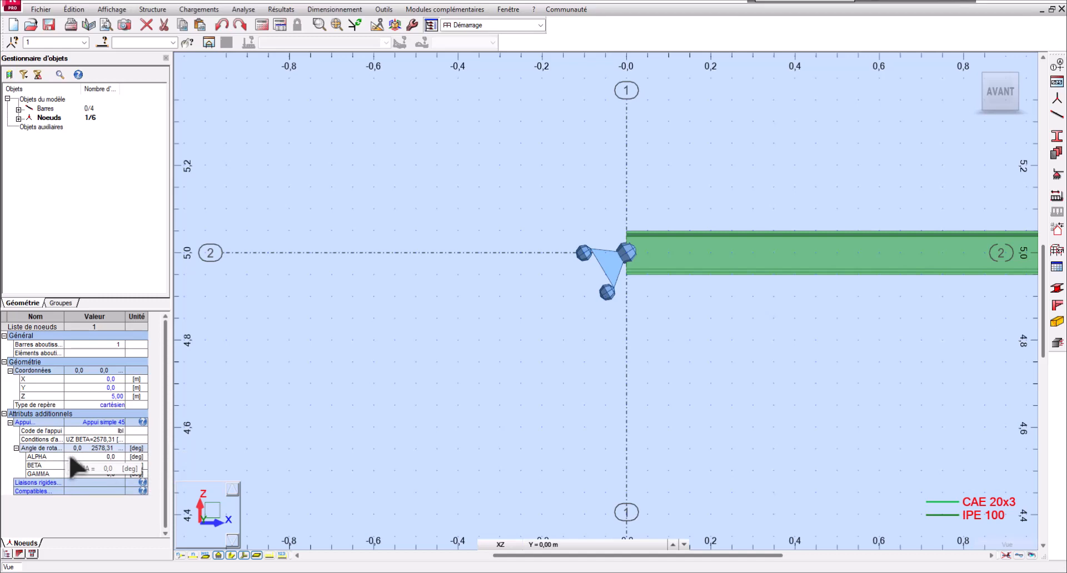
Step: Add a permanent load case PERM1 with structural sub-nature and close the load case definition
scroll(505, 267, down, 5)
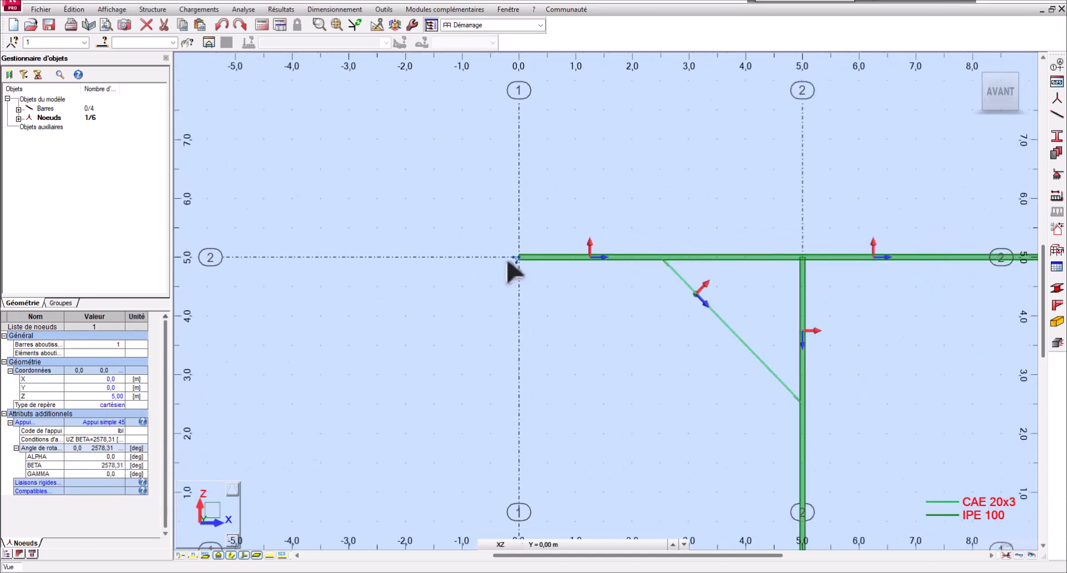
scroll(706, 320, down, 1)
middle_drag(684, 315, 508, 267)
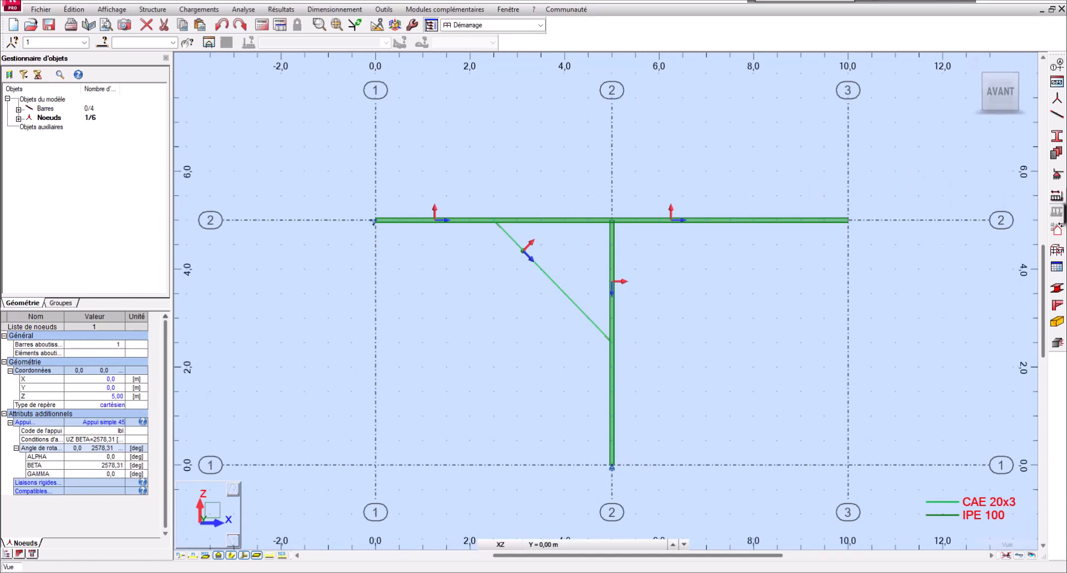
click(1057, 196)
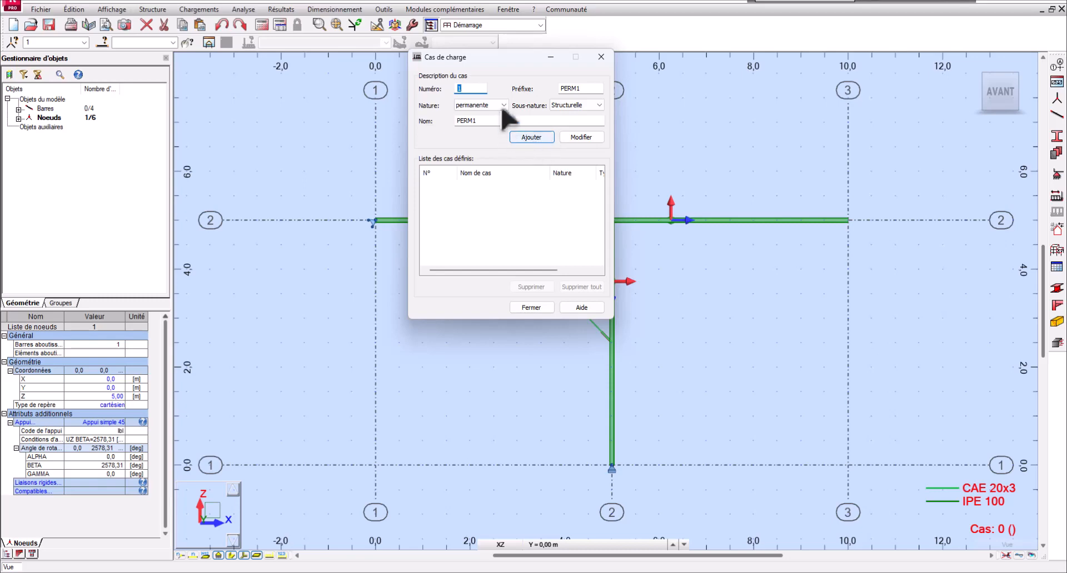
click(537, 138)
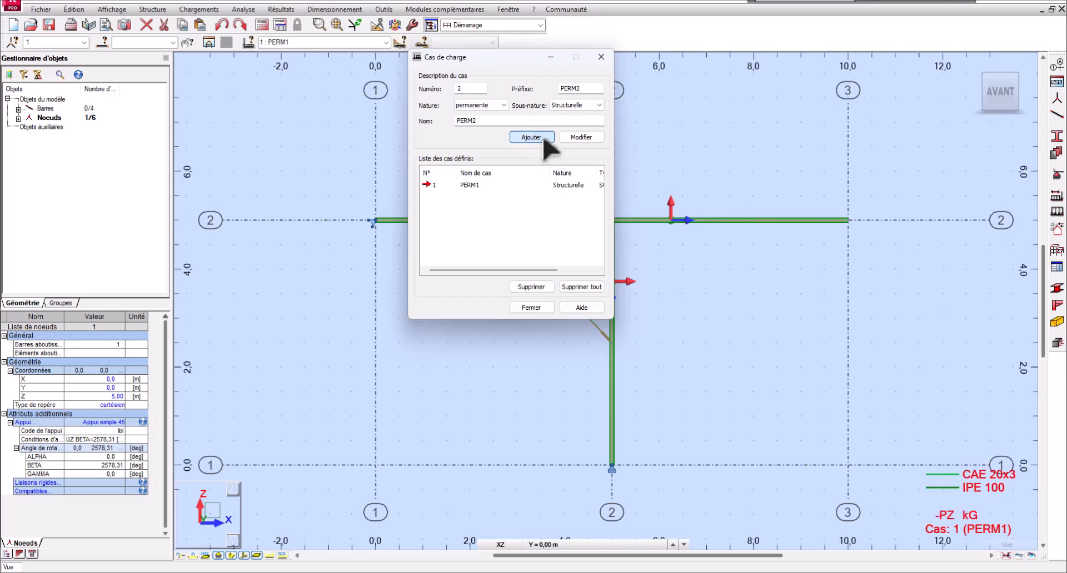
click(528, 309)
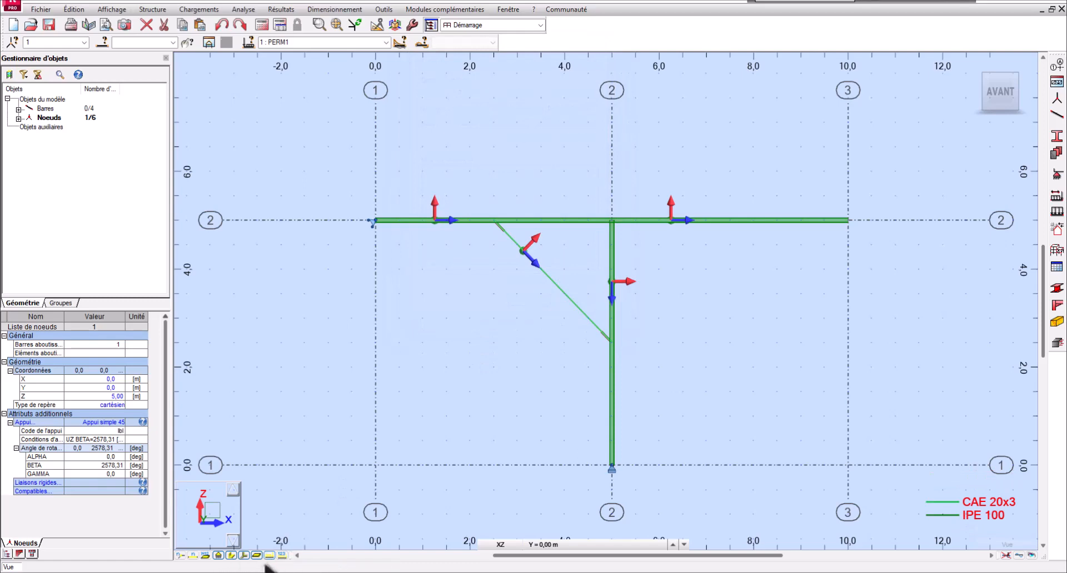
Step: Display the load symbols in the structure view and clear the node selection
click(269, 557)
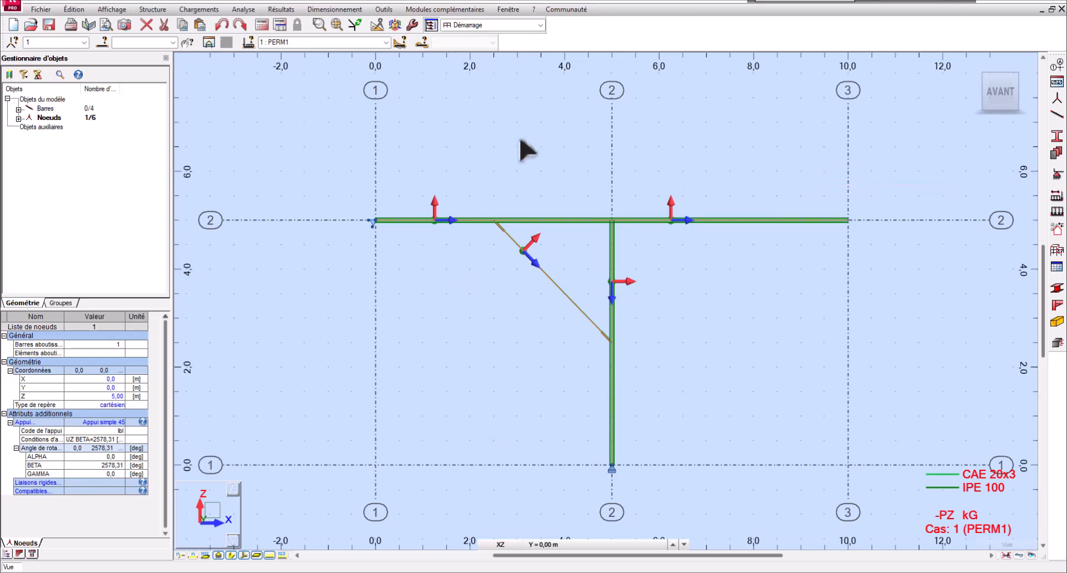
click(152, 9)
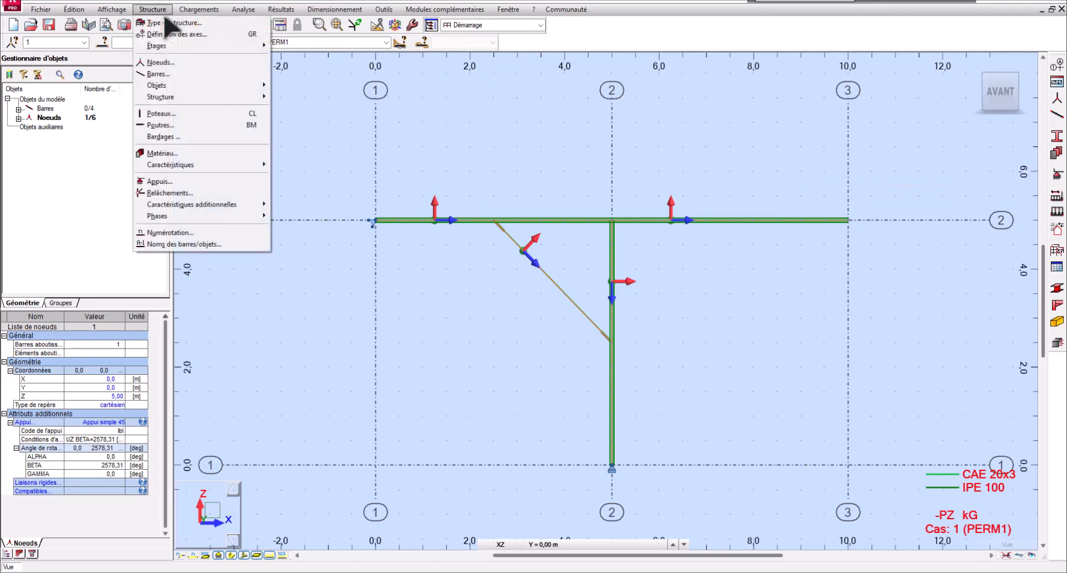
click(761, 111)
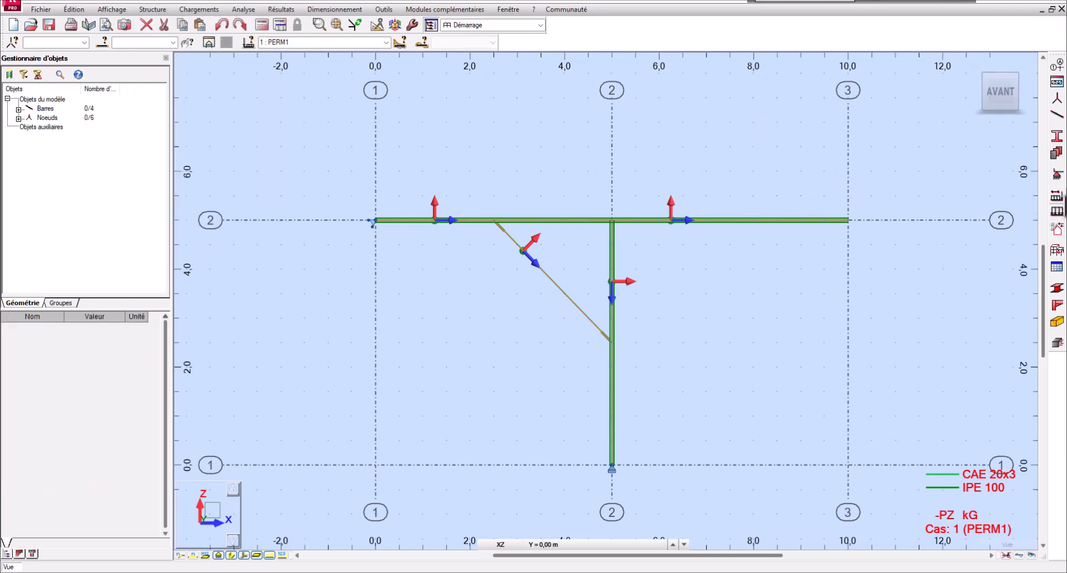
Step: Try to apply a self-weight load to the beam's left bar, bar 1, in case PERM1
click(1057, 222)
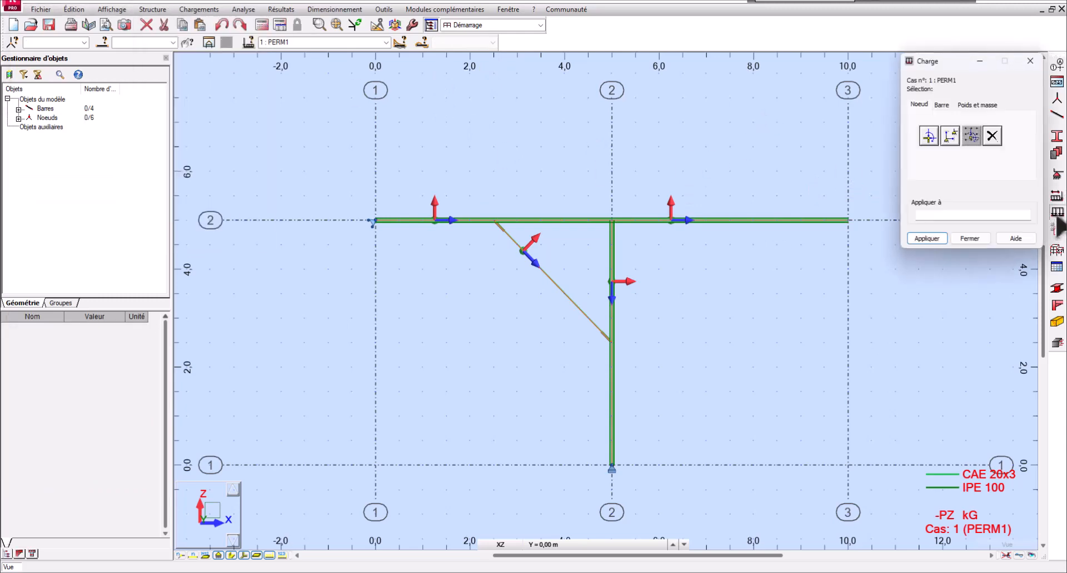
click(977, 105)
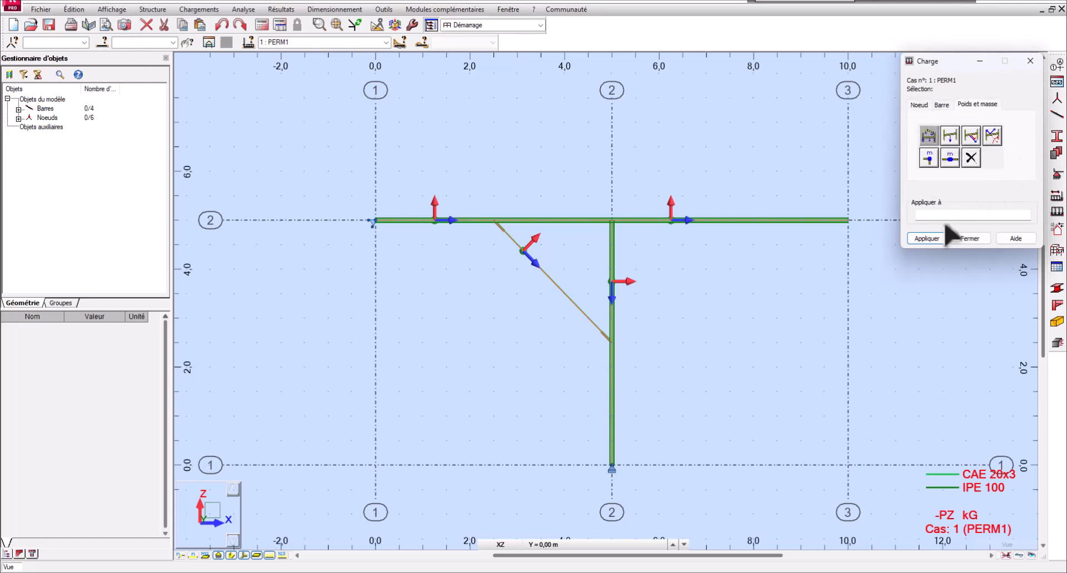
scroll(622, 347, down, 3)
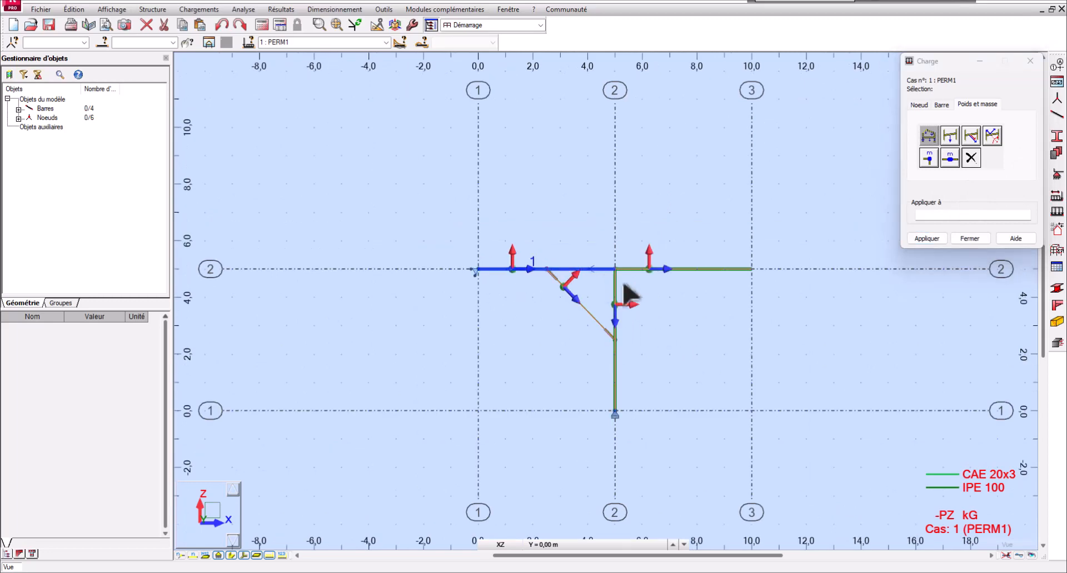
click(933, 216)
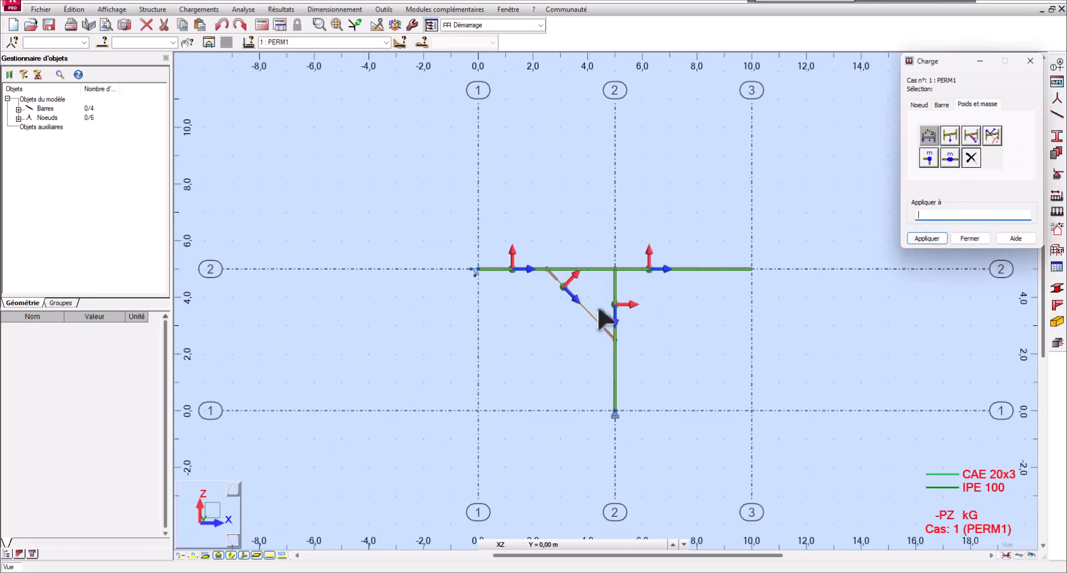
click(572, 276)
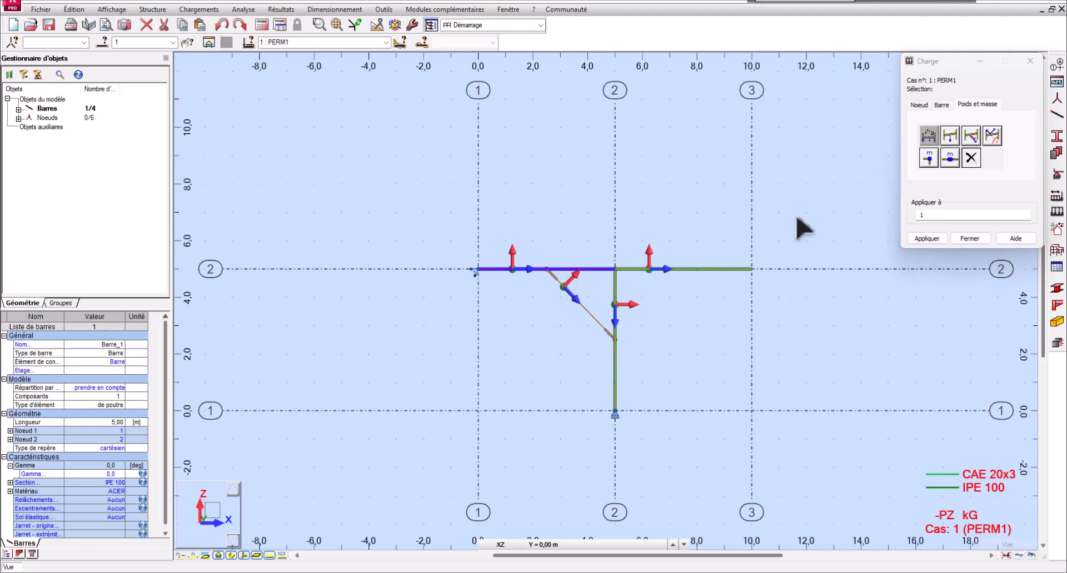
click(934, 240)
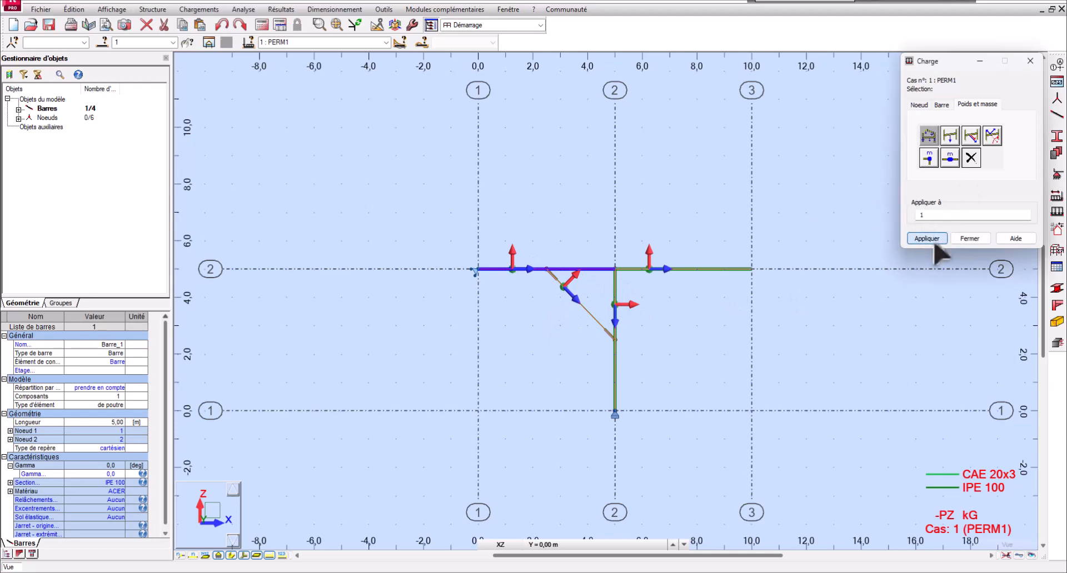
click(970, 238)
scroll(614, 340, up, 3)
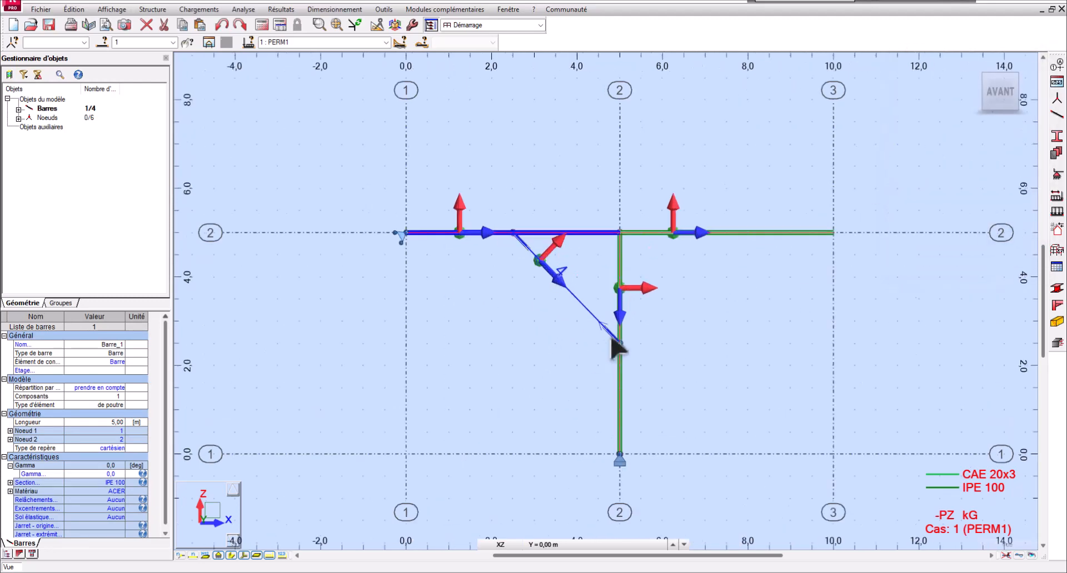
Step: Delete the self-weight and nodal force records from the loads table, then return to the structure view with nothing selected
click(199, 10)
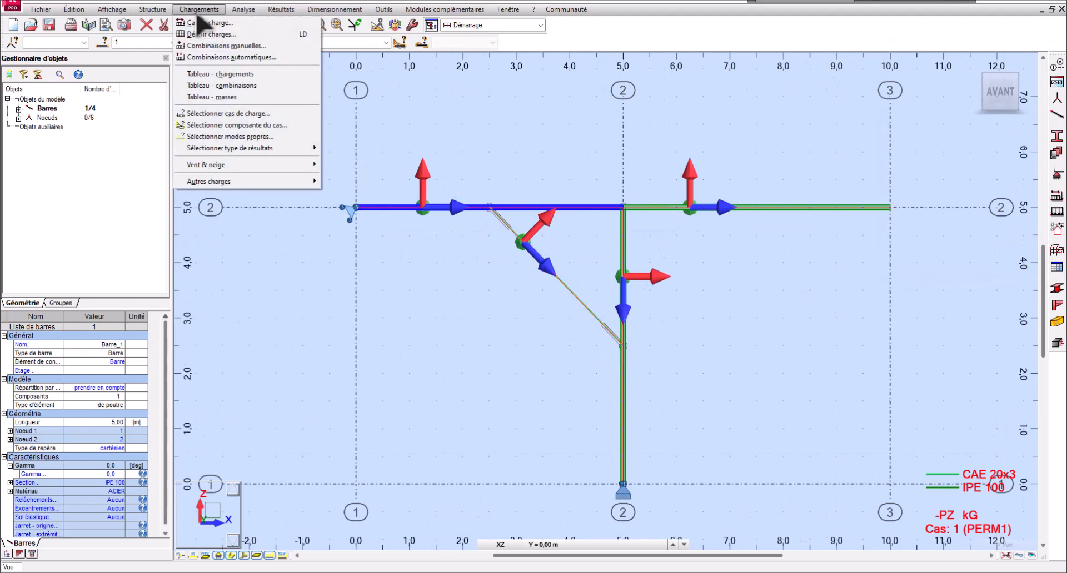
click(228, 77)
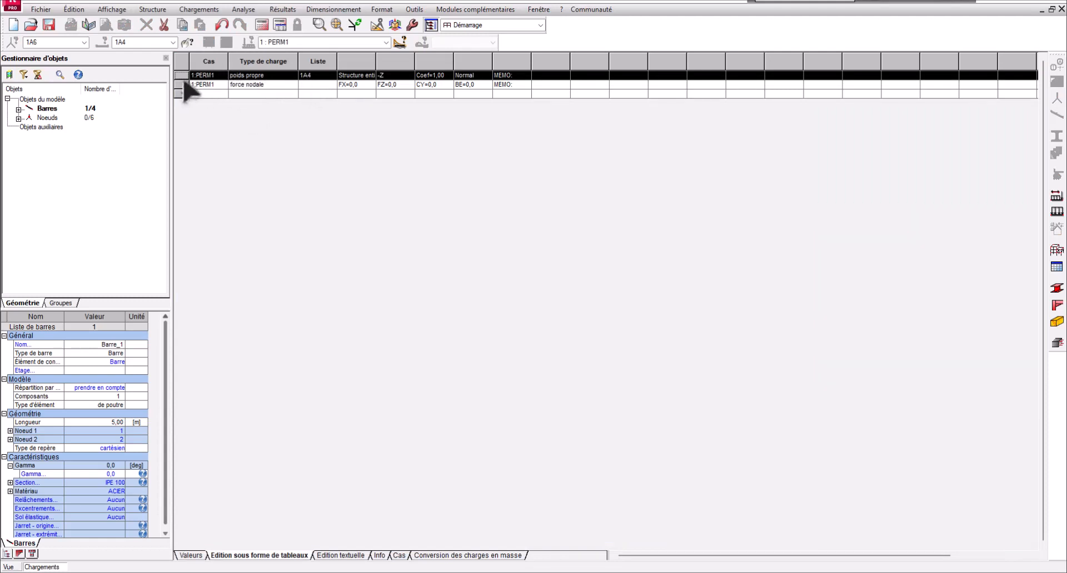
key(Delete)
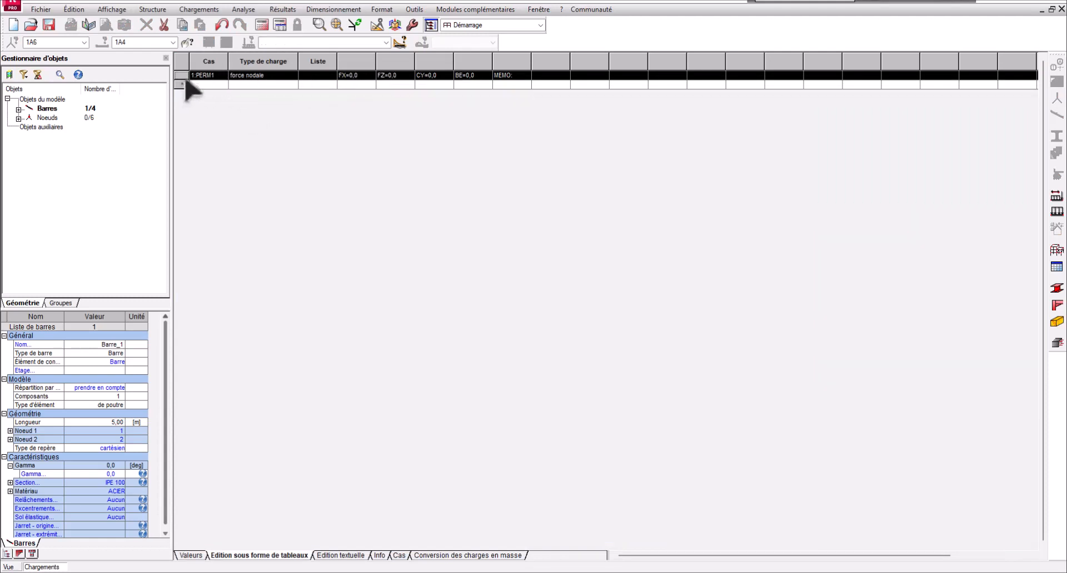
key(Delete)
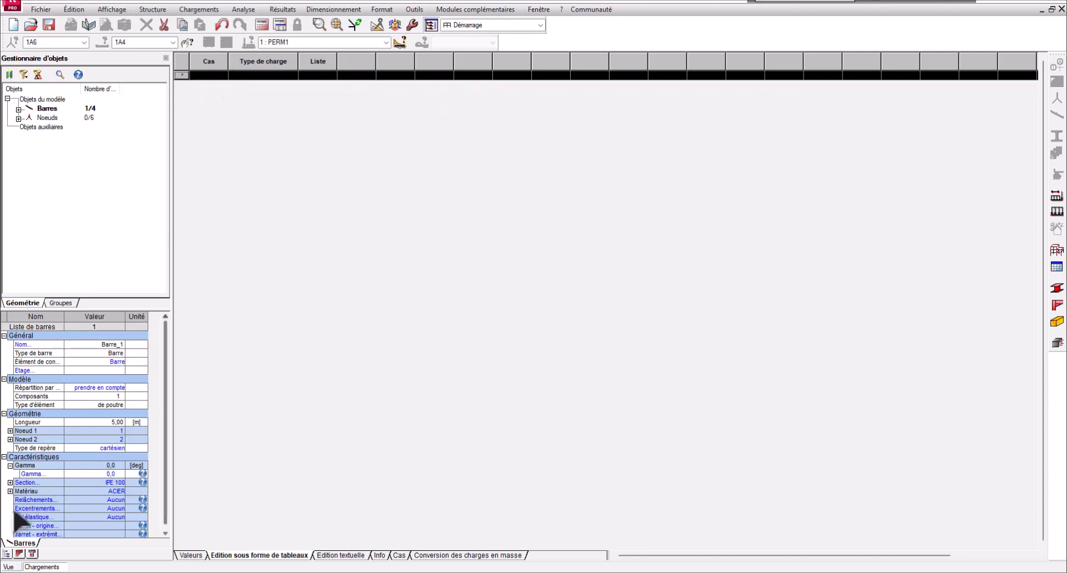
key(ctrl+Tab)
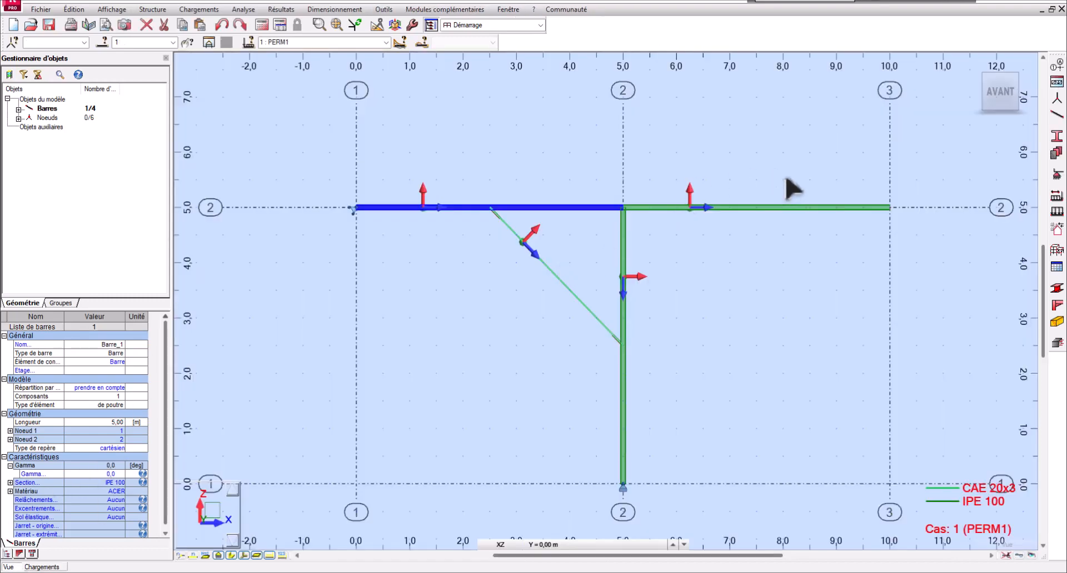
click(787, 145)
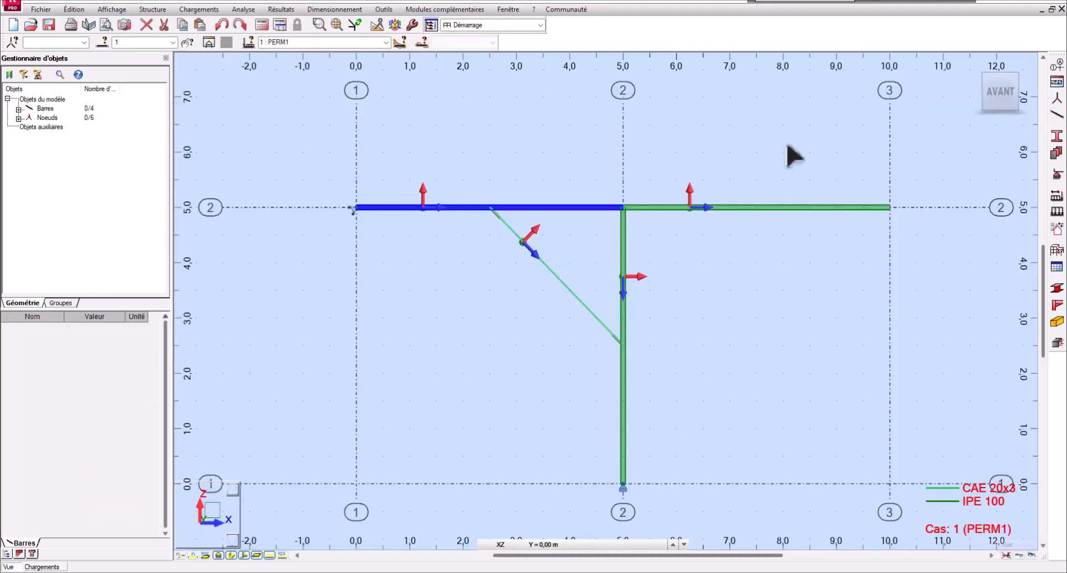
Step: Apply a nodal force of FZ = -20 kN to the node at the beam's free end and display the load values
click(1057, 214)
click(940, 139)
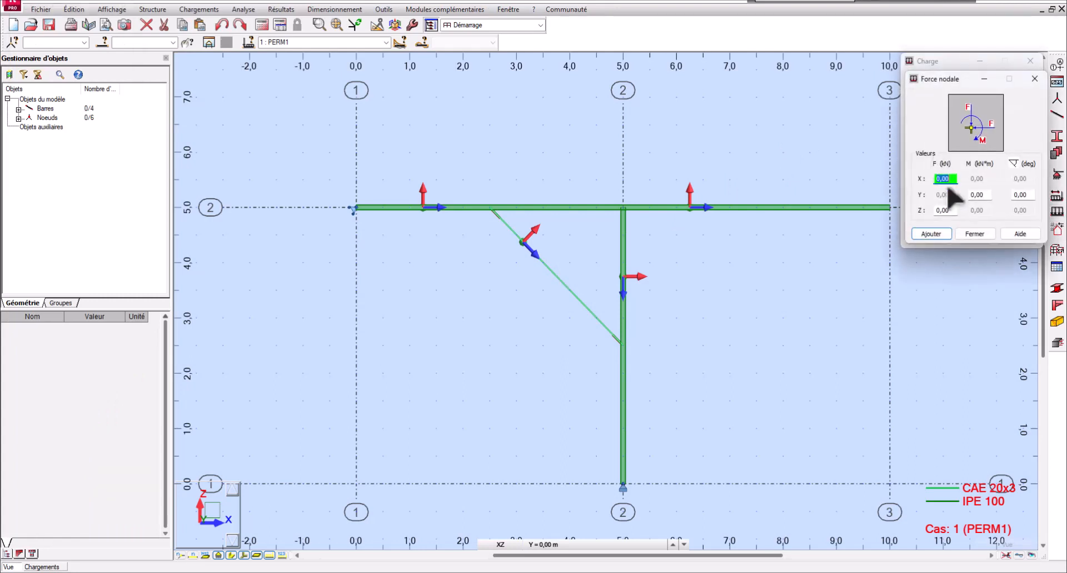
click(939, 211)
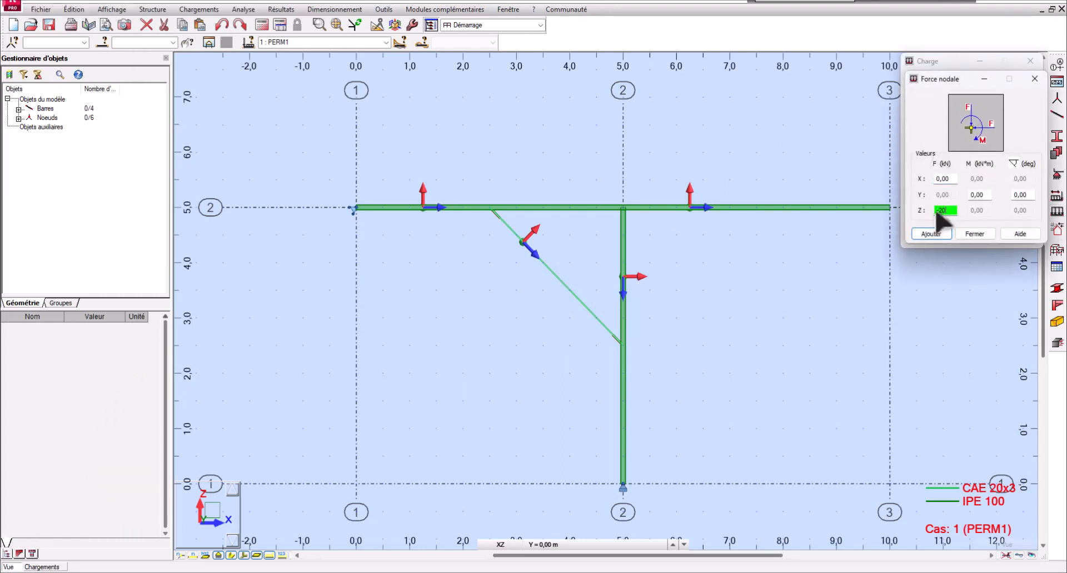
click(931, 234)
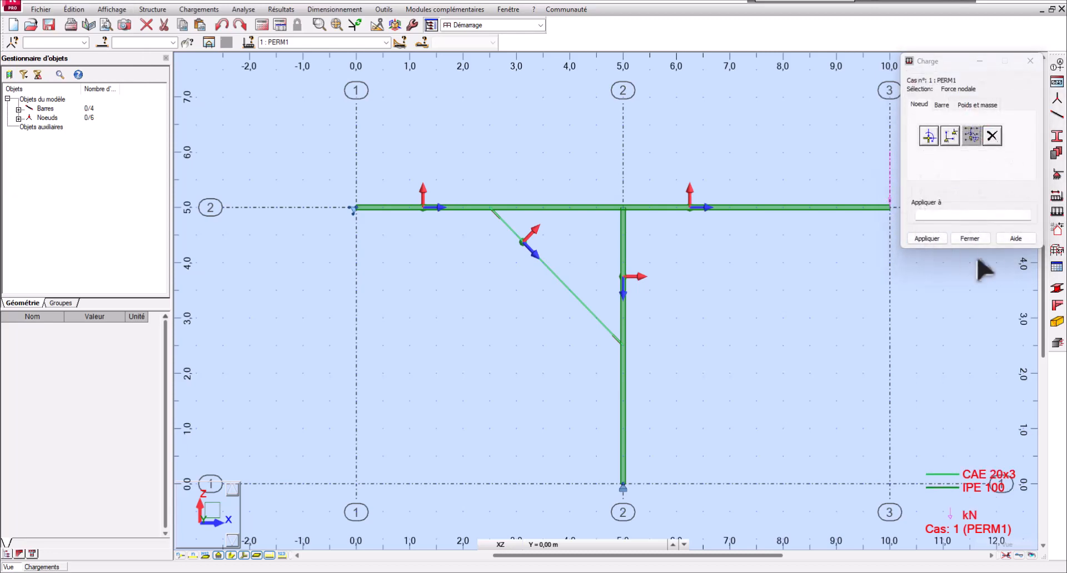
click(970, 238)
scroll(912, 189, up, 4)
scroll(906, 211, down, 3)
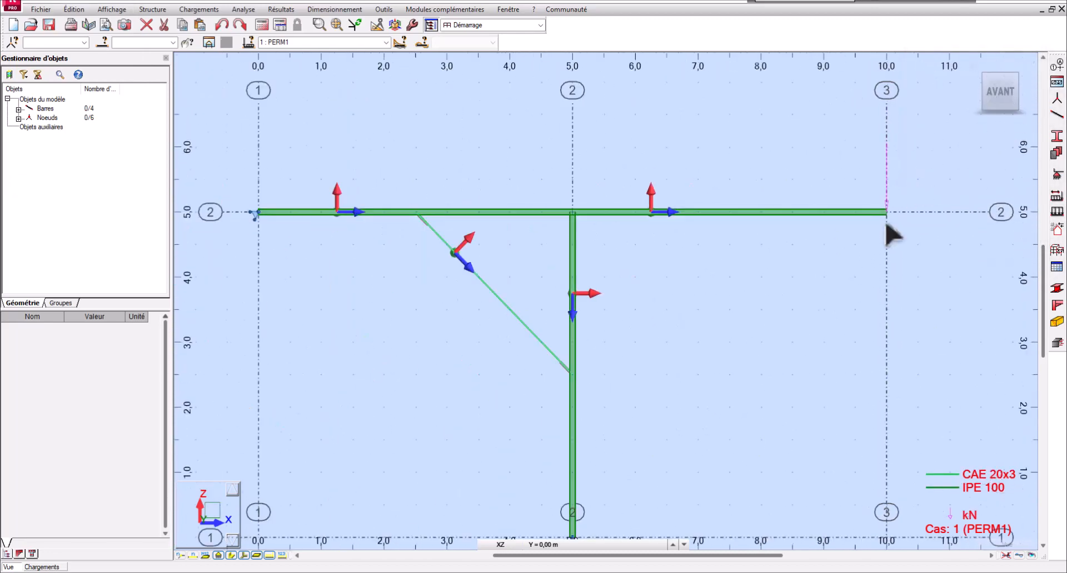
click(286, 558)
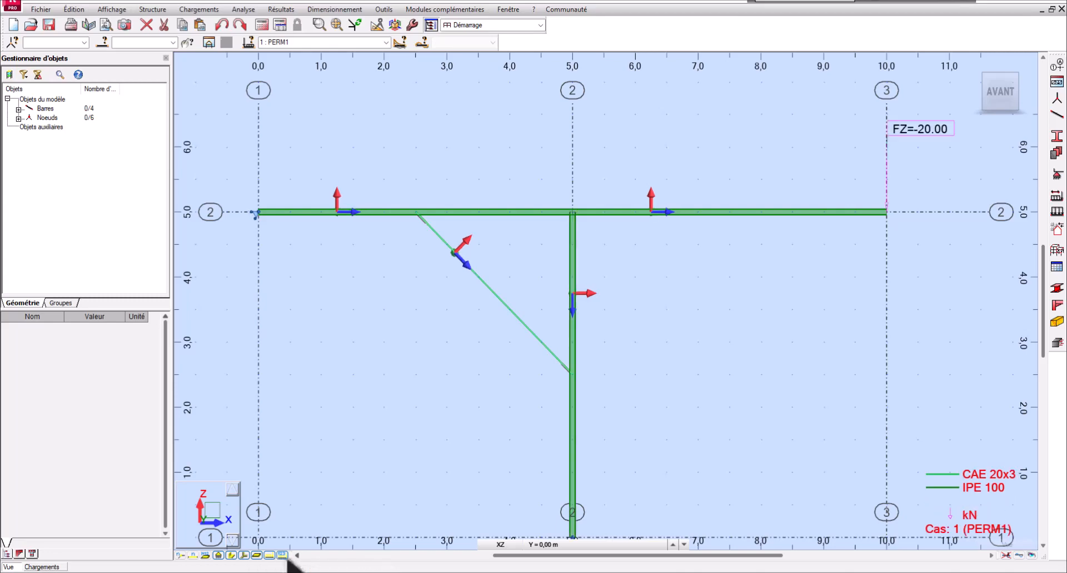
scroll(662, 392, down, 4)
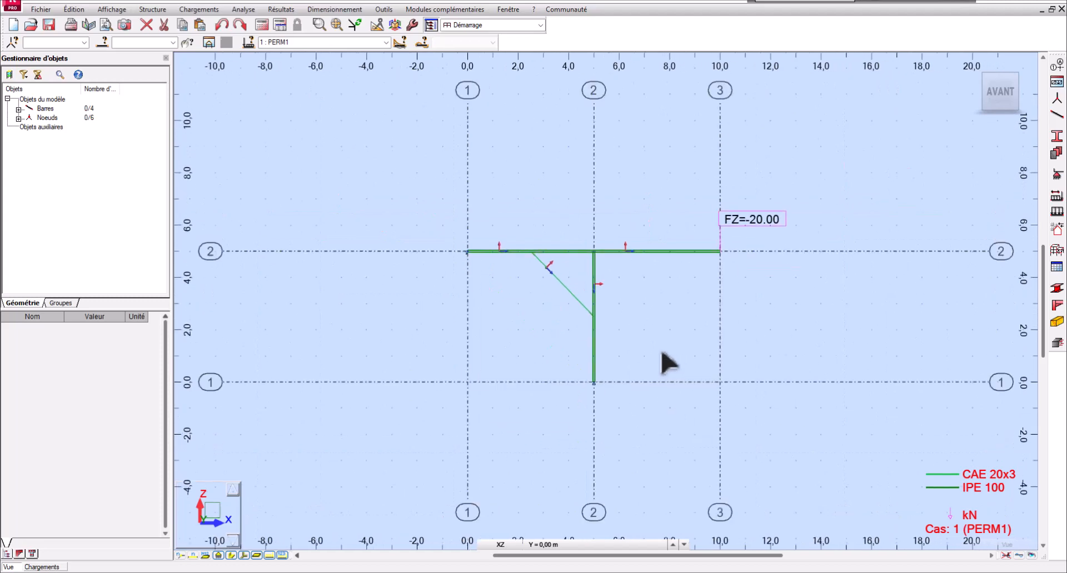
scroll(639, 334, up, 2)
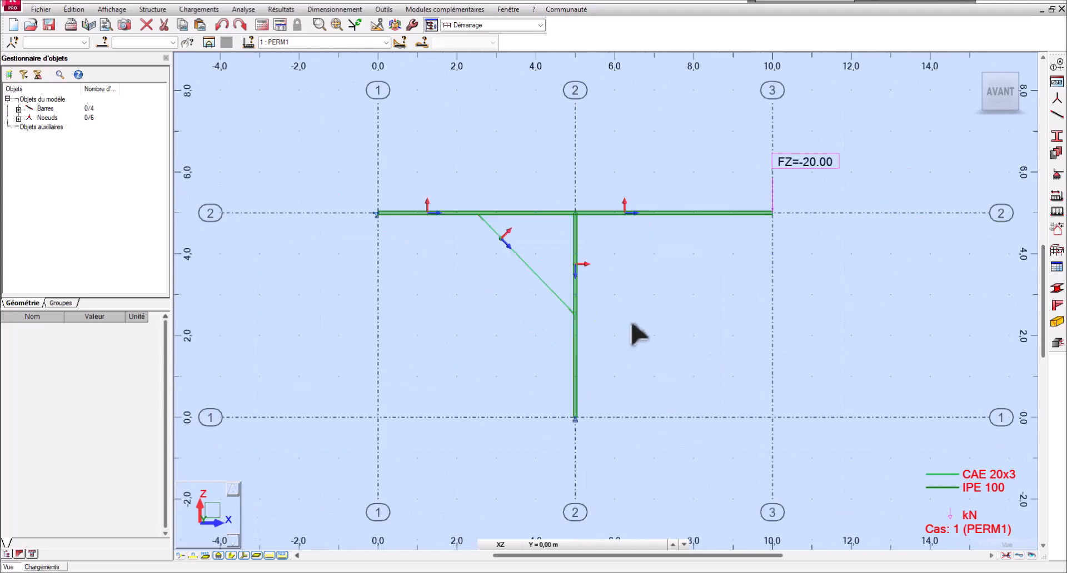
Step: Run the structural analysis, continue past the instability warning for node 4, and close the calculation messages
click(265, 29)
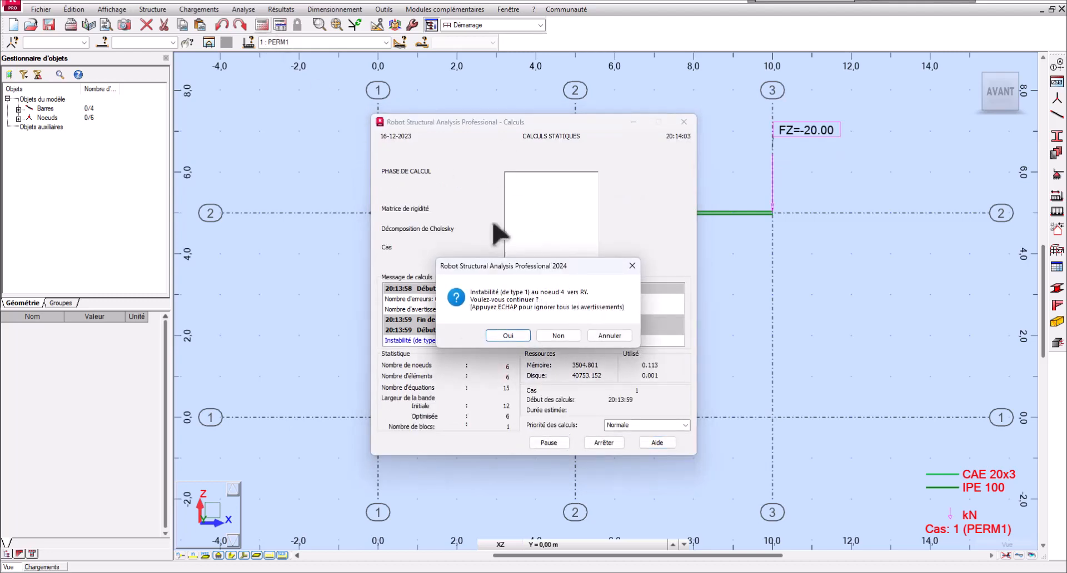
drag(491, 266, 882, 258)
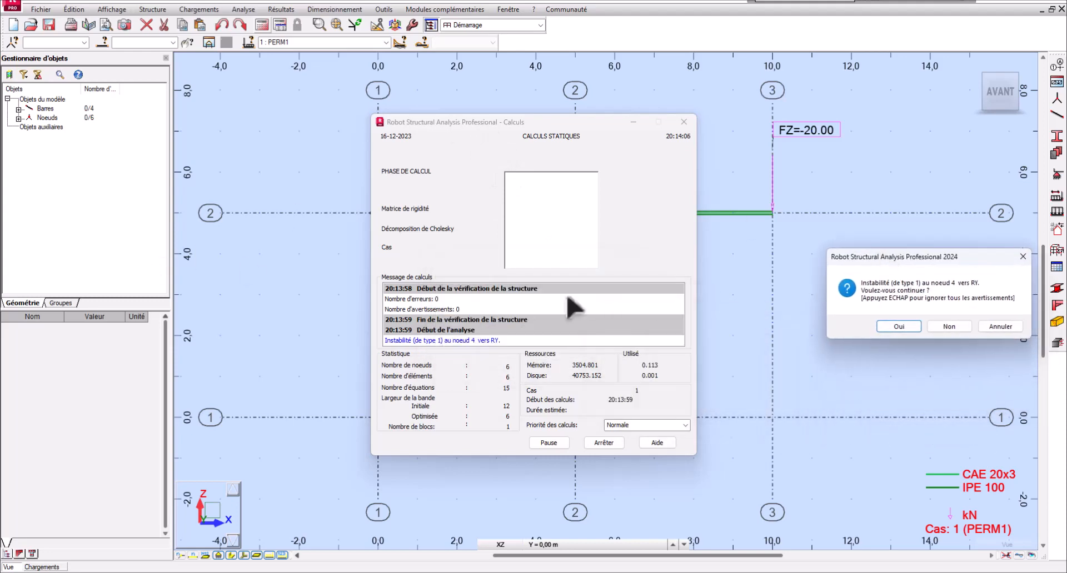
click(901, 327)
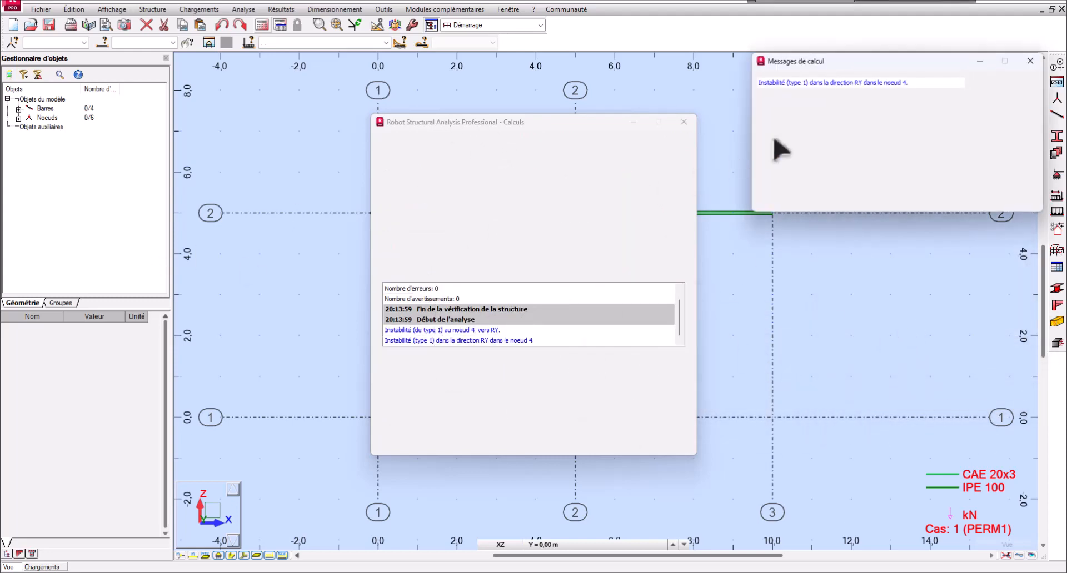
click(1018, 190)
Step: Display the node numbers and examine the column base support at node 4
scroll(431, 275, up, 1)
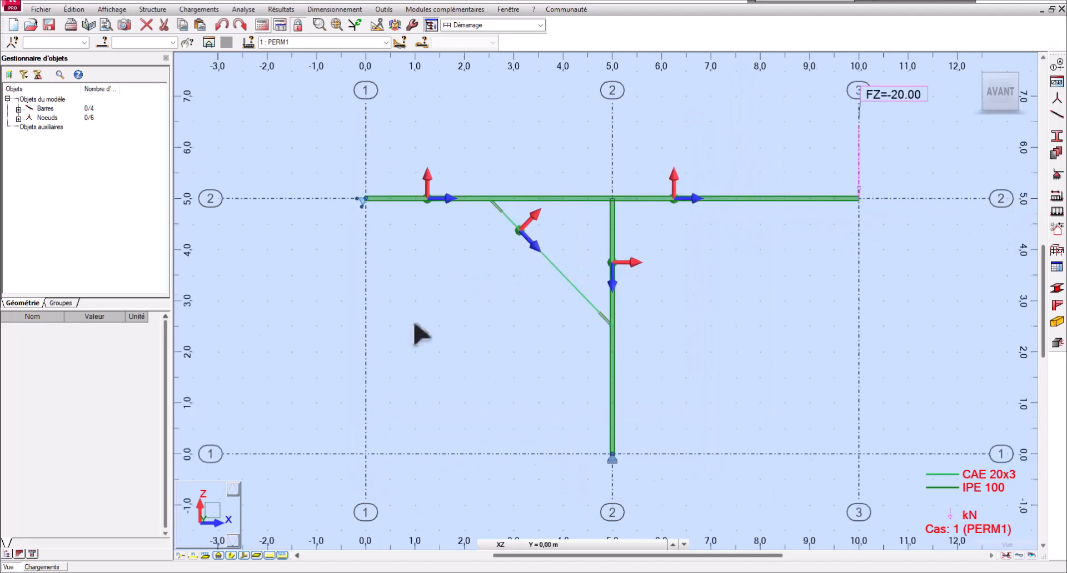
scroll(381, 369, down, 2)
click(181, 555)
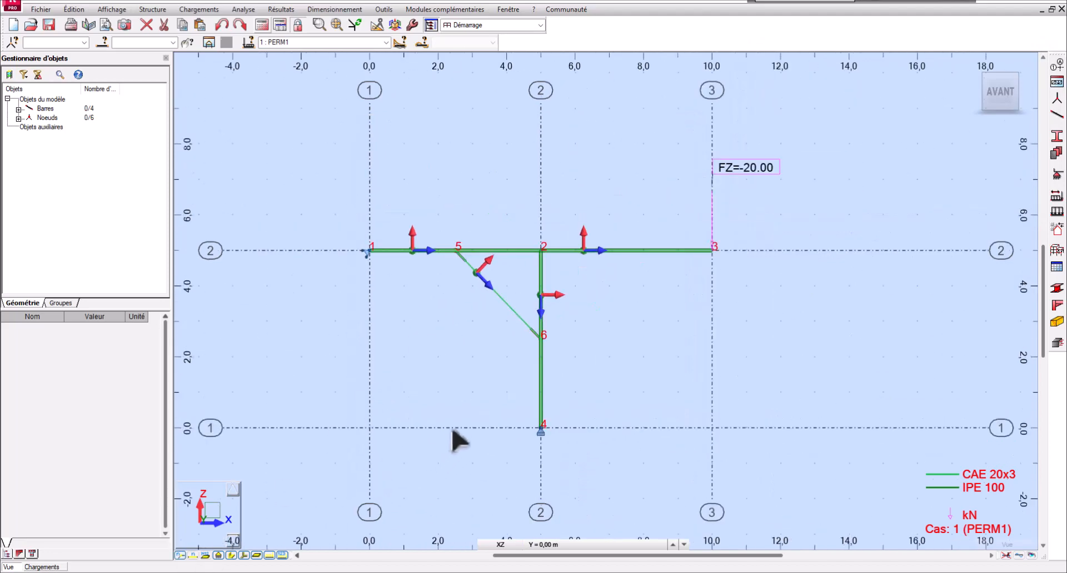
scroll(552, 443, up, 5)
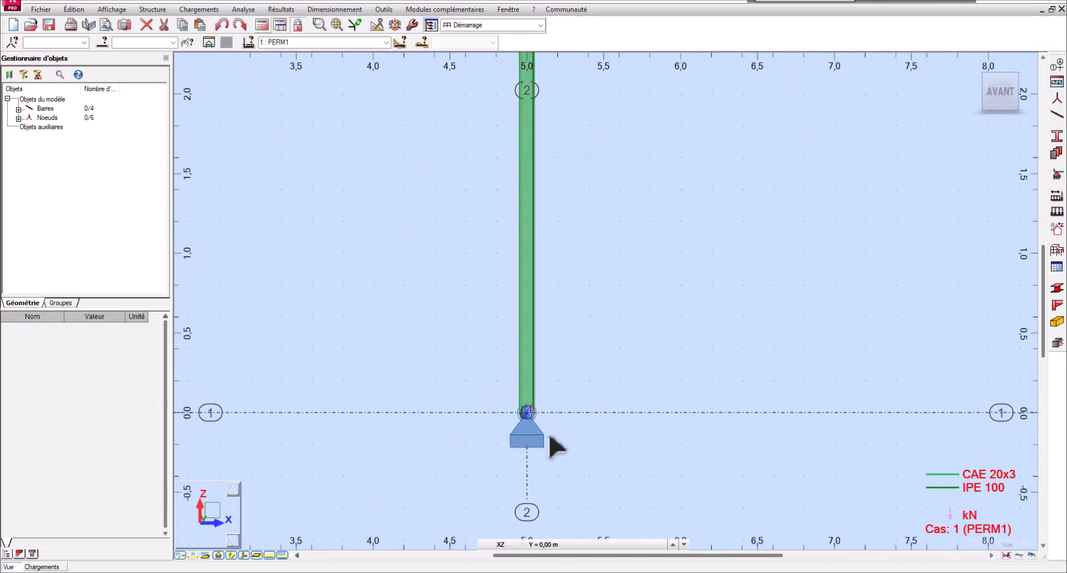
scroll(549, 436, down, 4)
scroll(548, 436, up, 5)
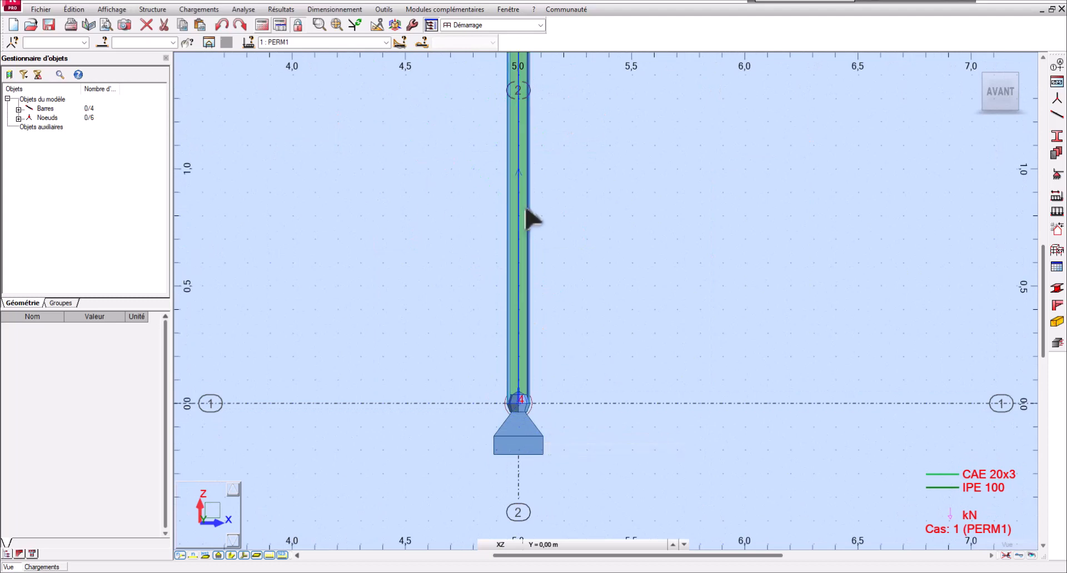
Step: Hide the section shapes and apply the ART-ENC release to the column, accepting the change to the calculated structure
click(258, 555)
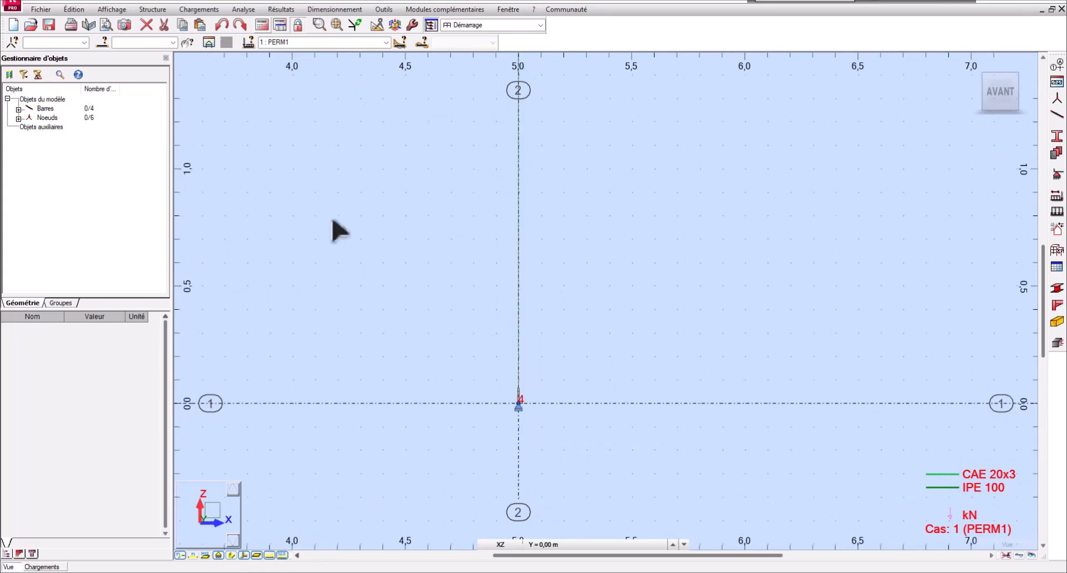
click(171, 9)
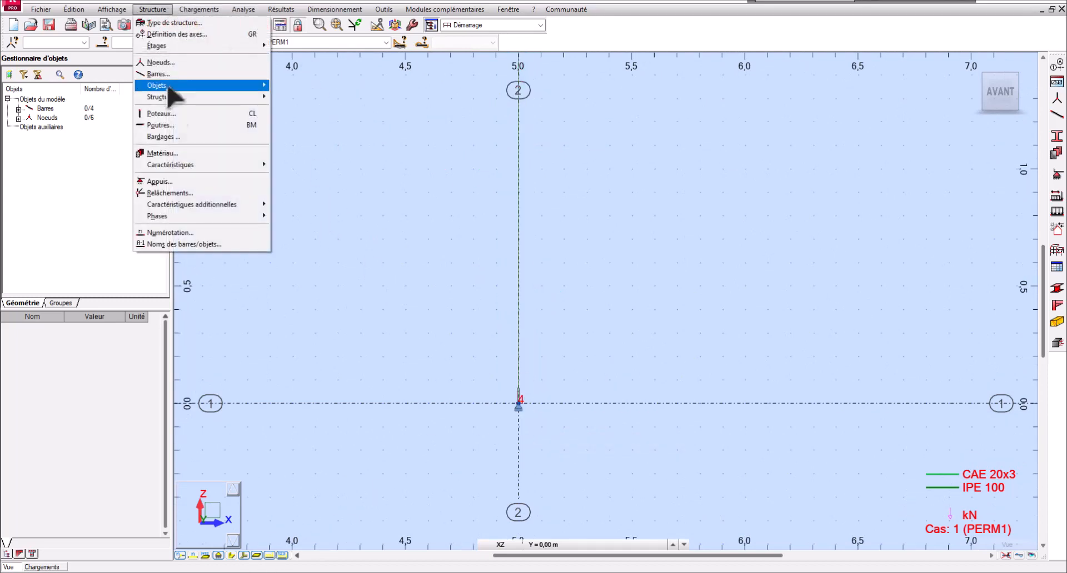
click(178, 207)
click(947, 118)
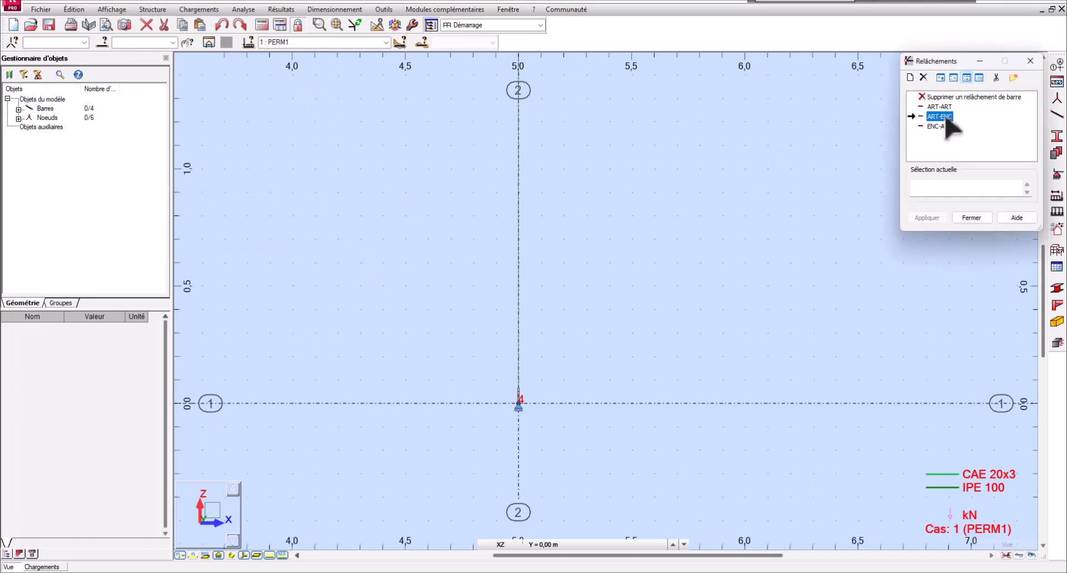
click(522, 275)
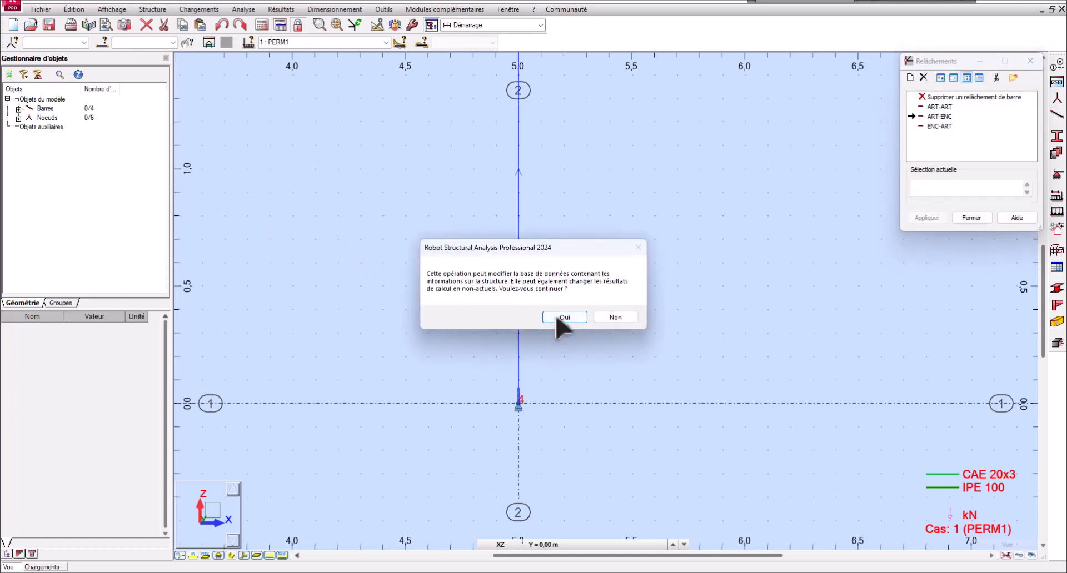
click(553, 318)
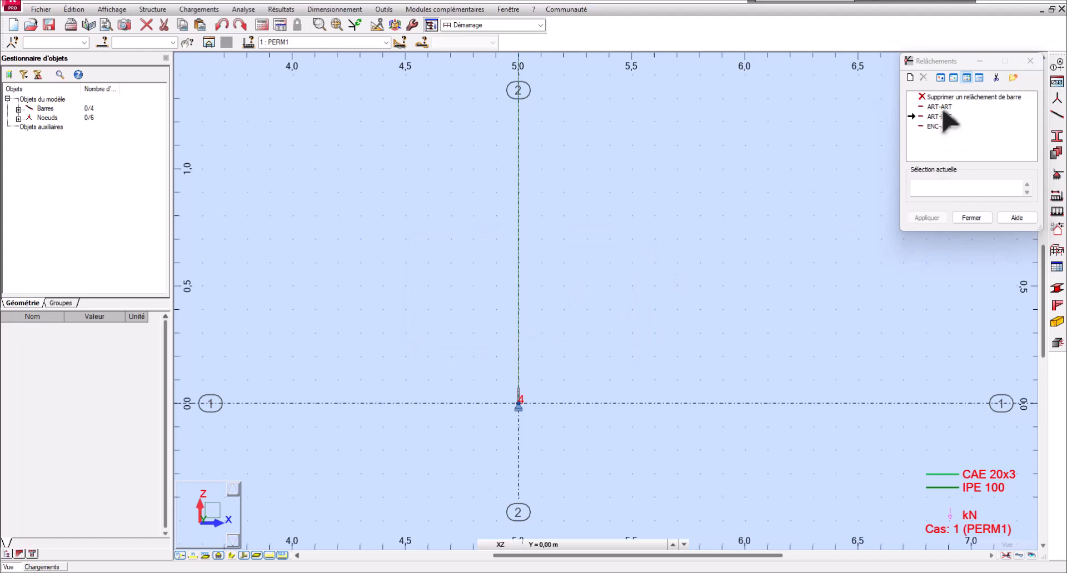
Step: Examine the bars' local axes, the column's release at node 2 and its base support, then close the release settings
scroll(596, 332, down, 5)
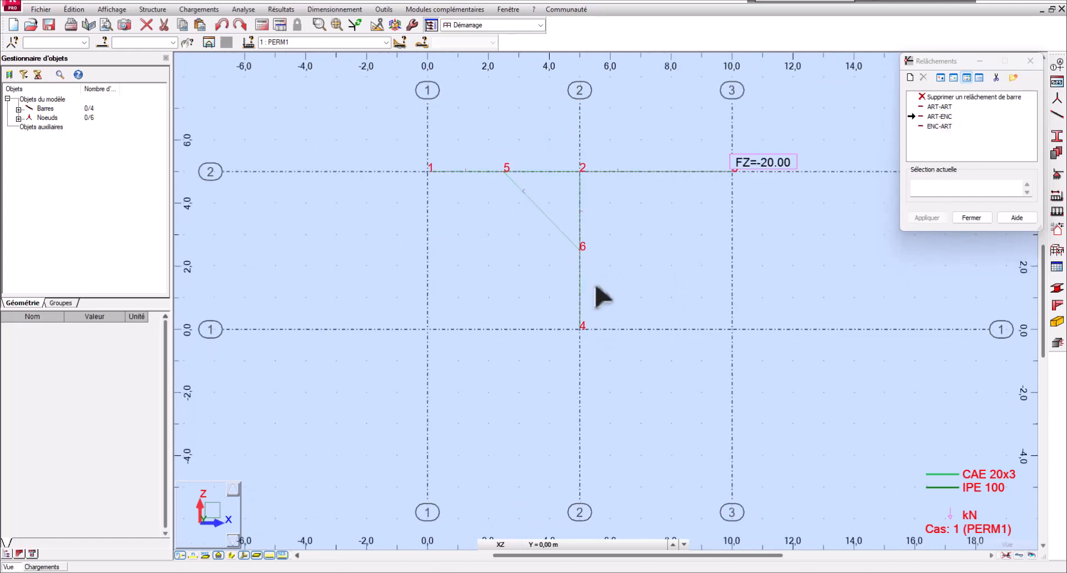
scroll(589, 190, up, 3)
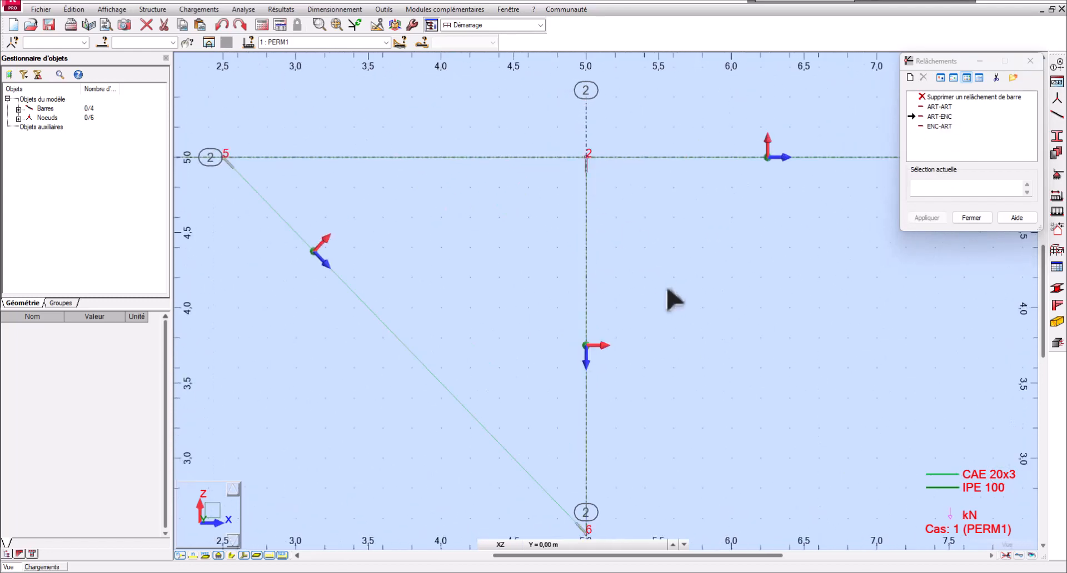
scroll(632, 250, down, 2)
scroll(635, 231, up, 4)
scroll(645, 234, down, 3)
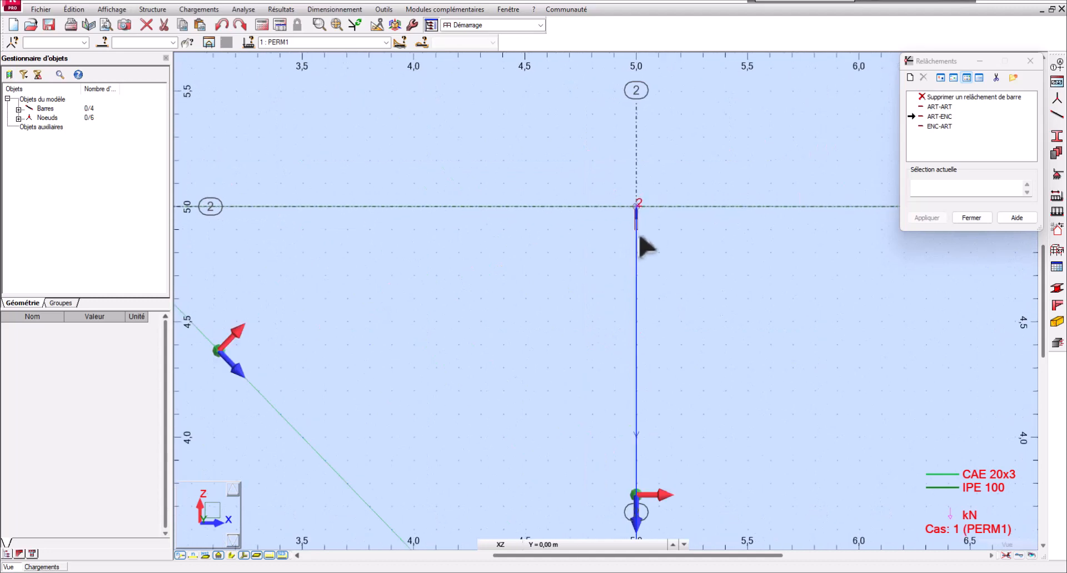
scroll(679, 445, up, 4)
scroll(597, 490, up, 2)
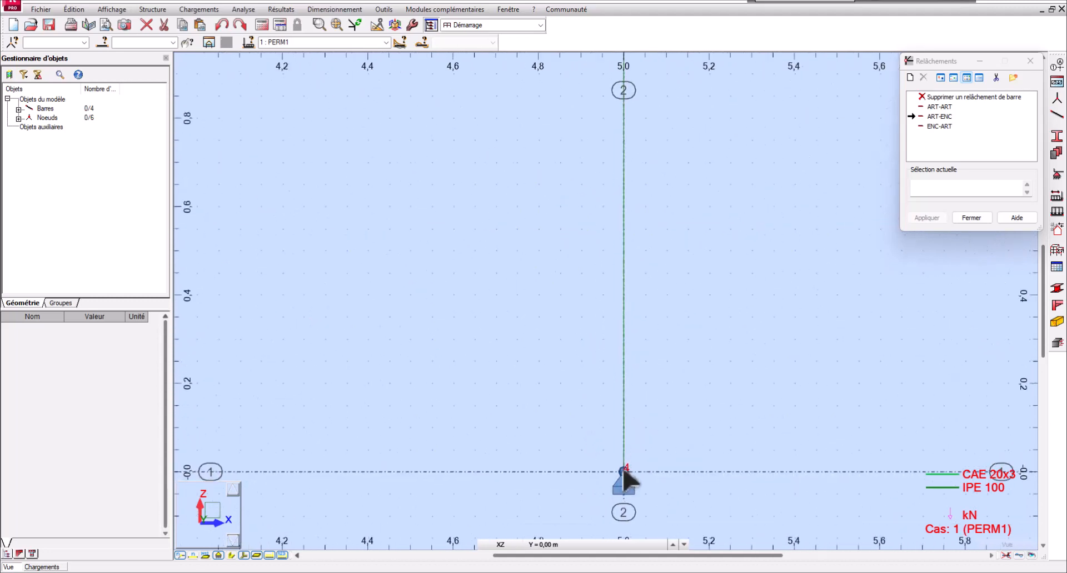
click(978, 220)
Step: Run the structural analysis again and open the result diagrams for the bars
click(263, 29)
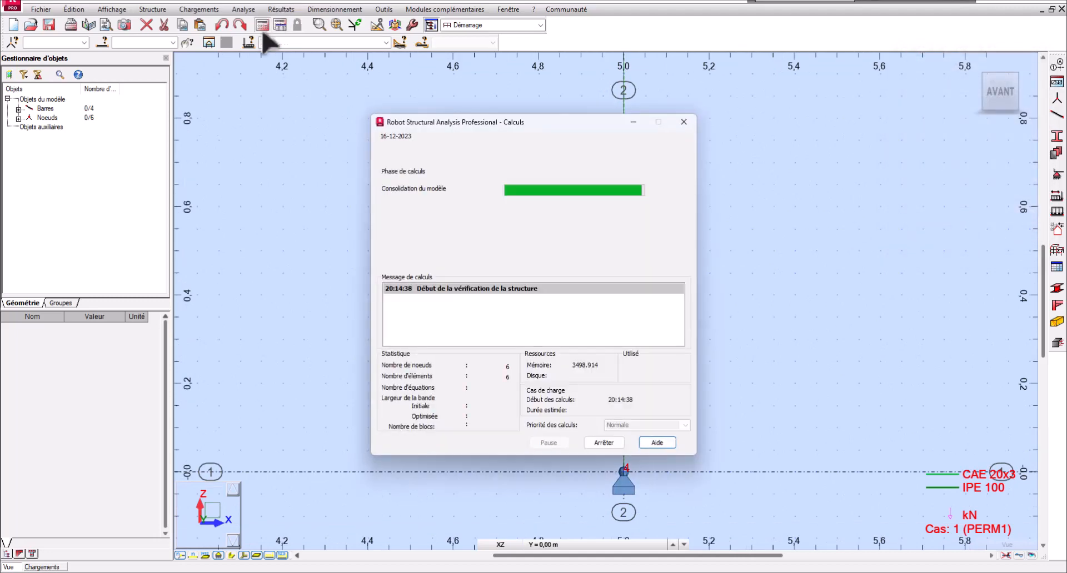
scroll(636, 351, down, 8)
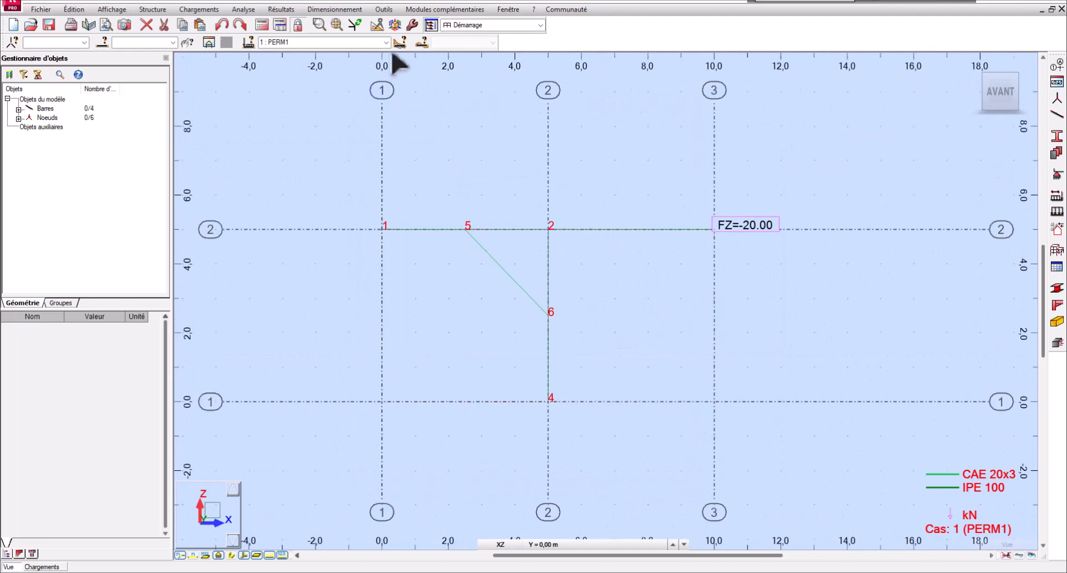
click(280, 9)
click(309, 51)
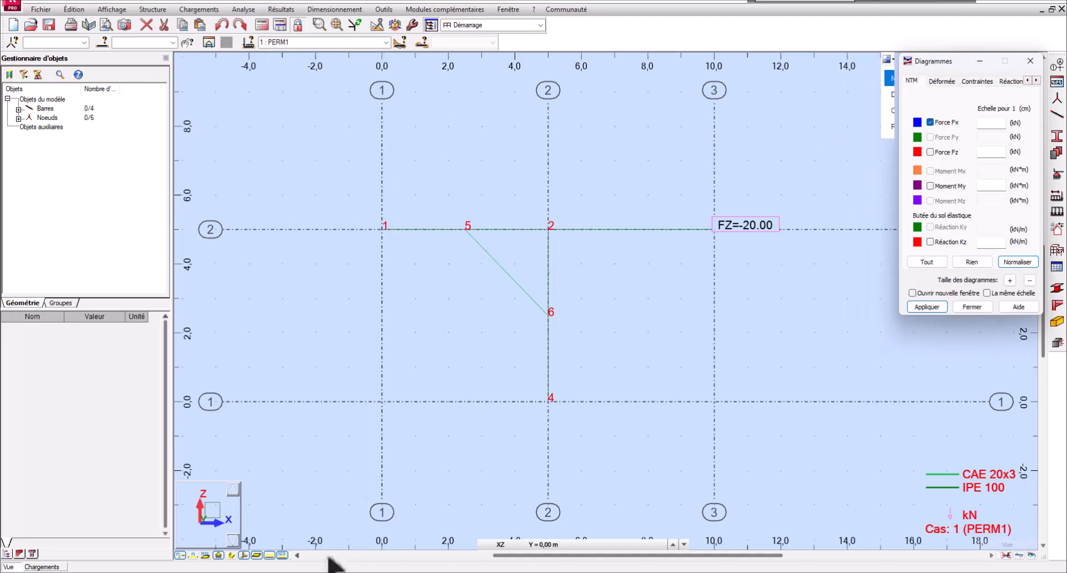
Step: Display the support and release symbols and the bars' local axes on the frame
click(248, 562)
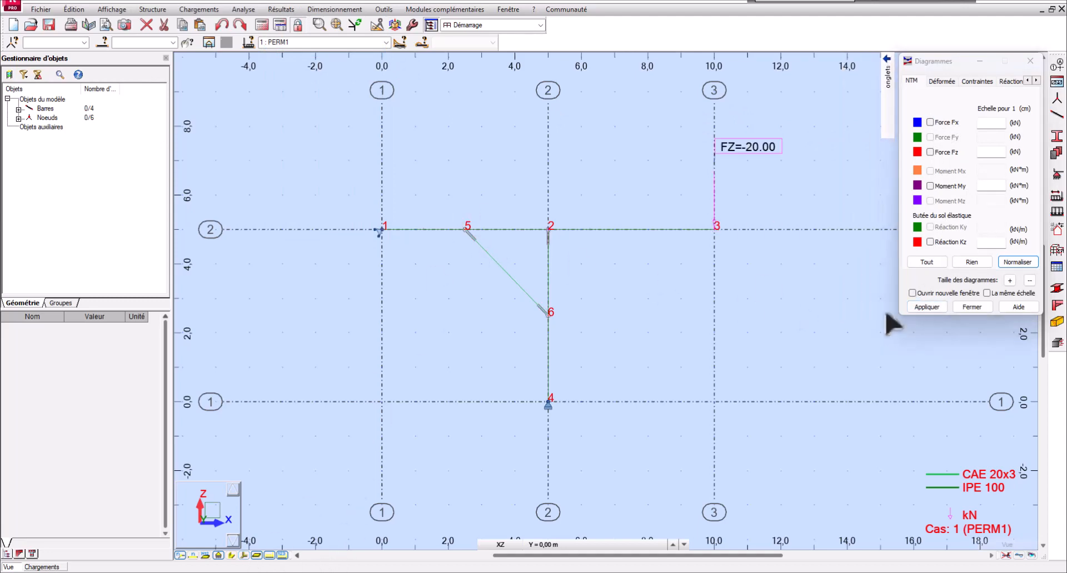
scroll(450, 256, up, 2)
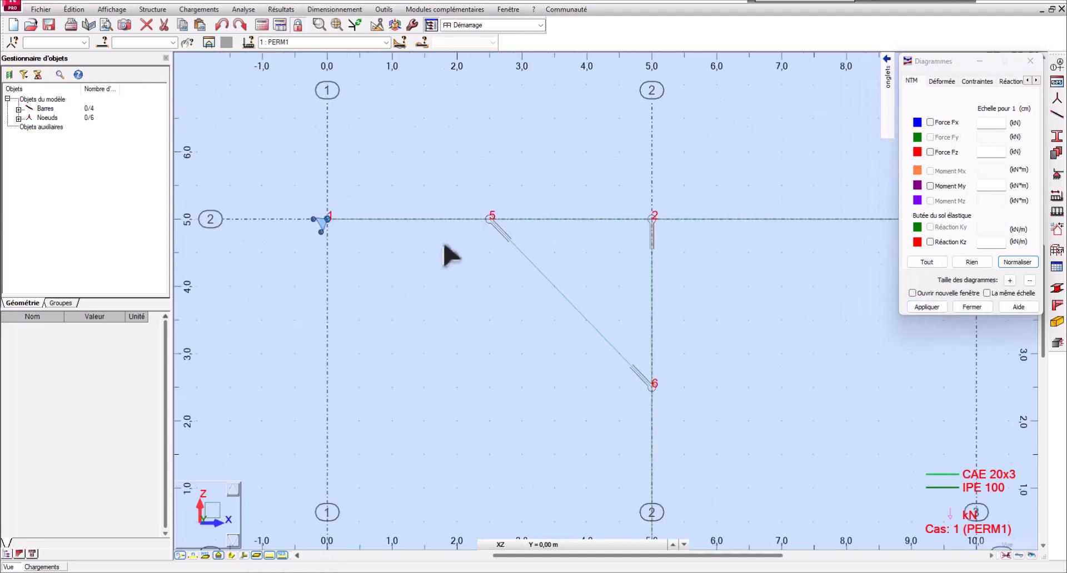
click(249, 562)
click(934, 309)
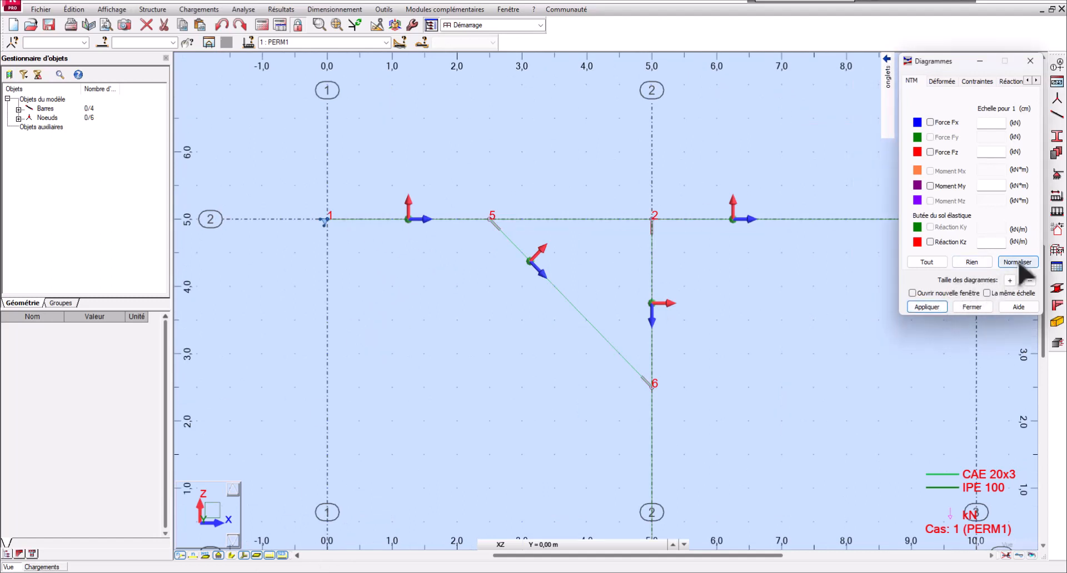
Step: Display the axial force Fx diagram on the bars, normalised and enlarged
click(930, 123)
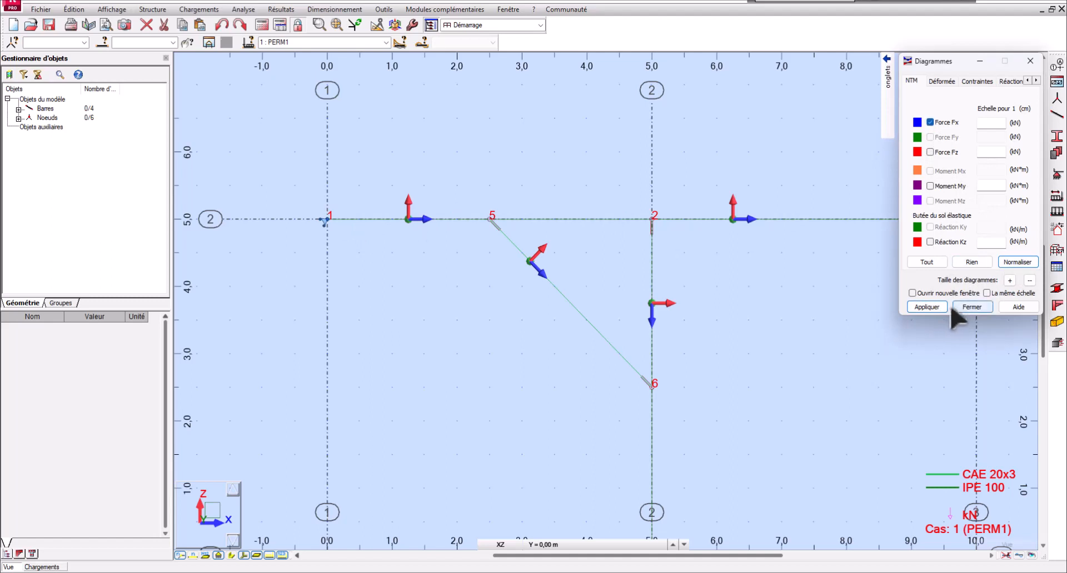
click(939, 307)
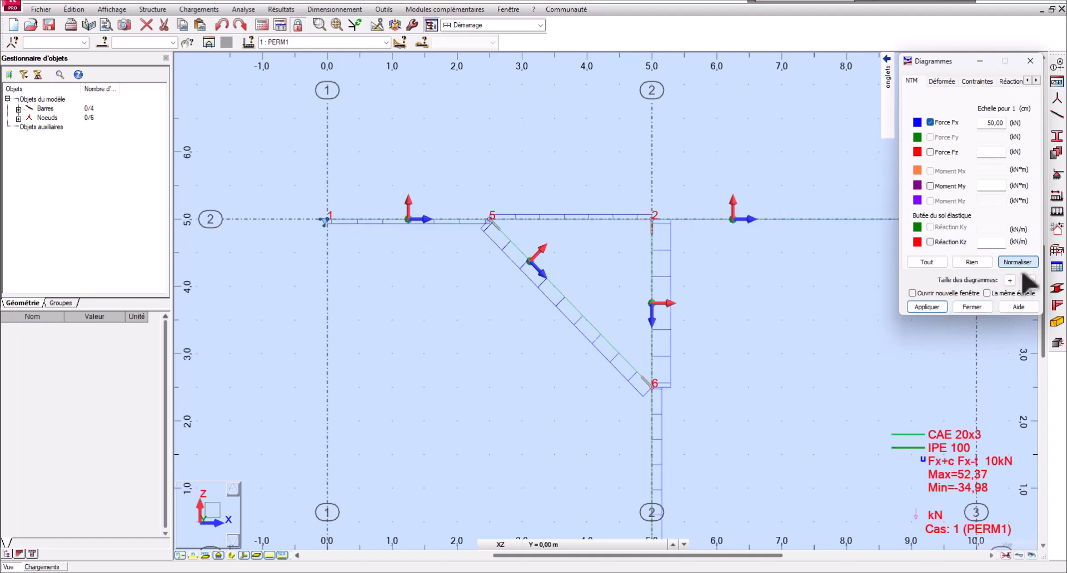
click(1009, 281)
click(927, 307)
Step: Label the diagrams with text values, differentiate positive and negative values, use a uniform fill, and inspect the axial forces
mouse_move(884, 125)
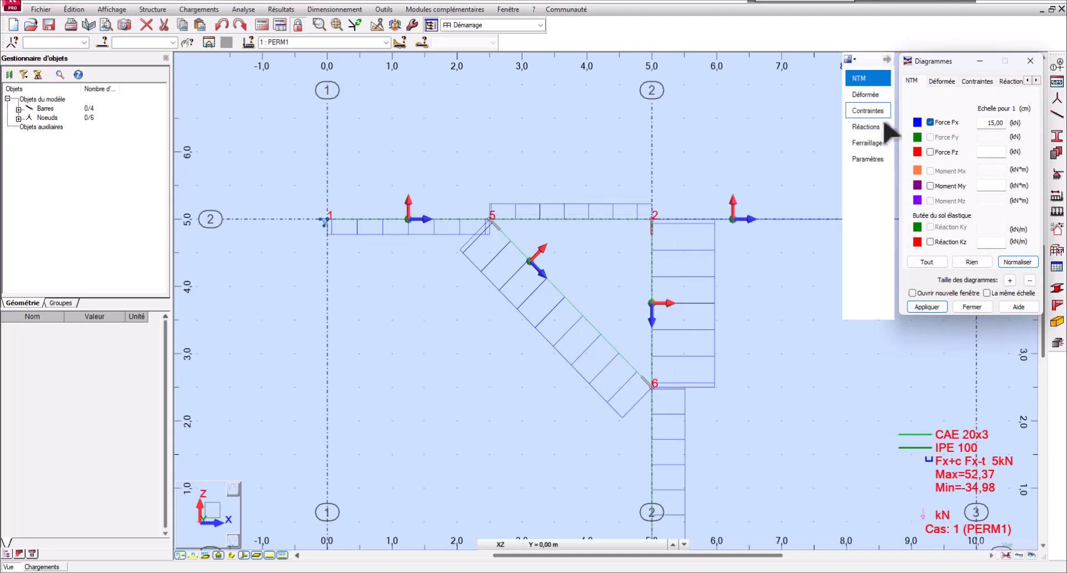
click(870, 160)
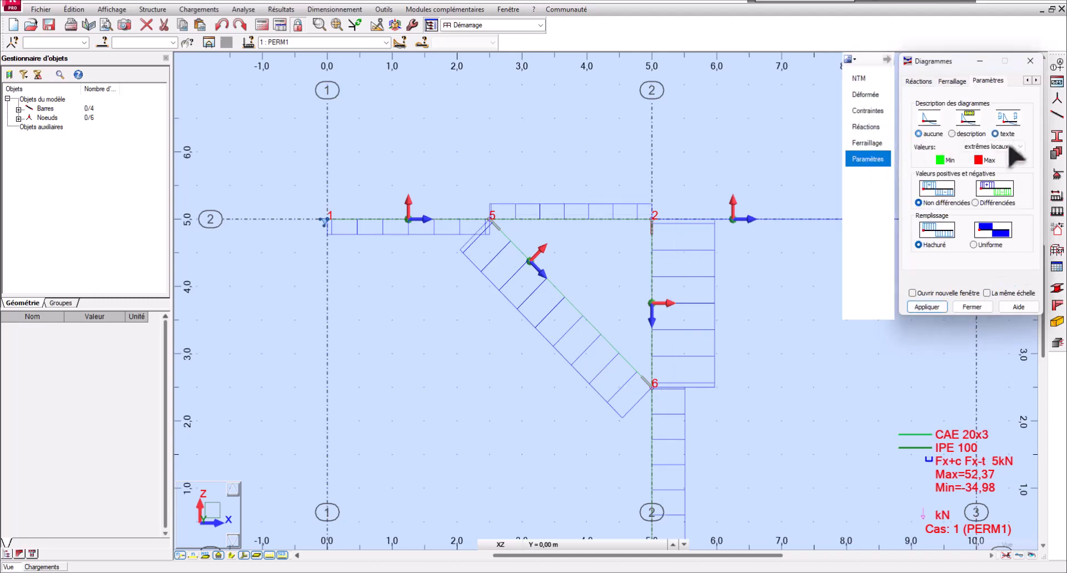
click(993, 204)
click(987, 246)
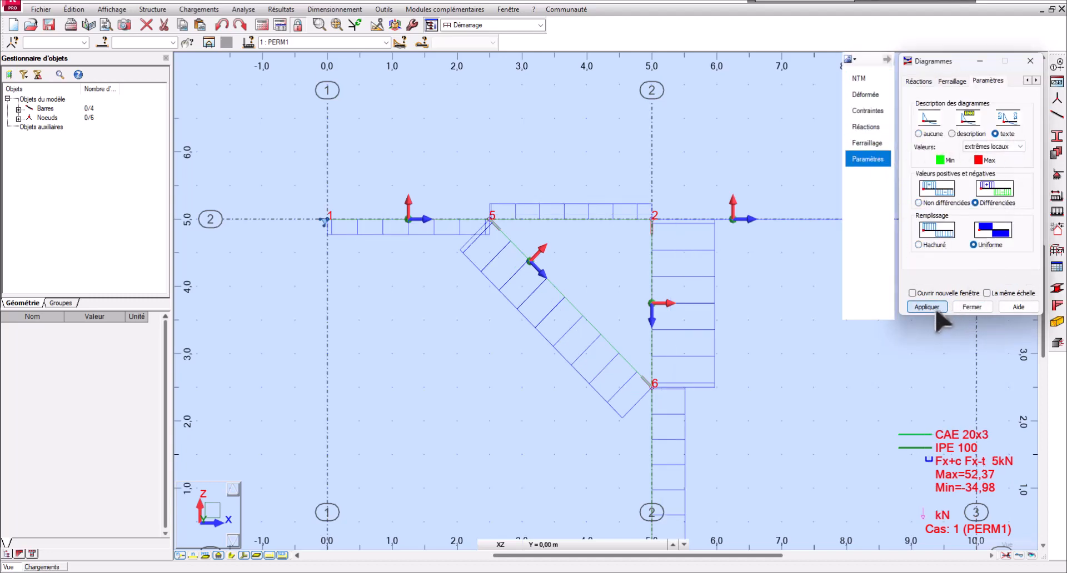
click(936, 311)
scroll(562, 348, down, 3)
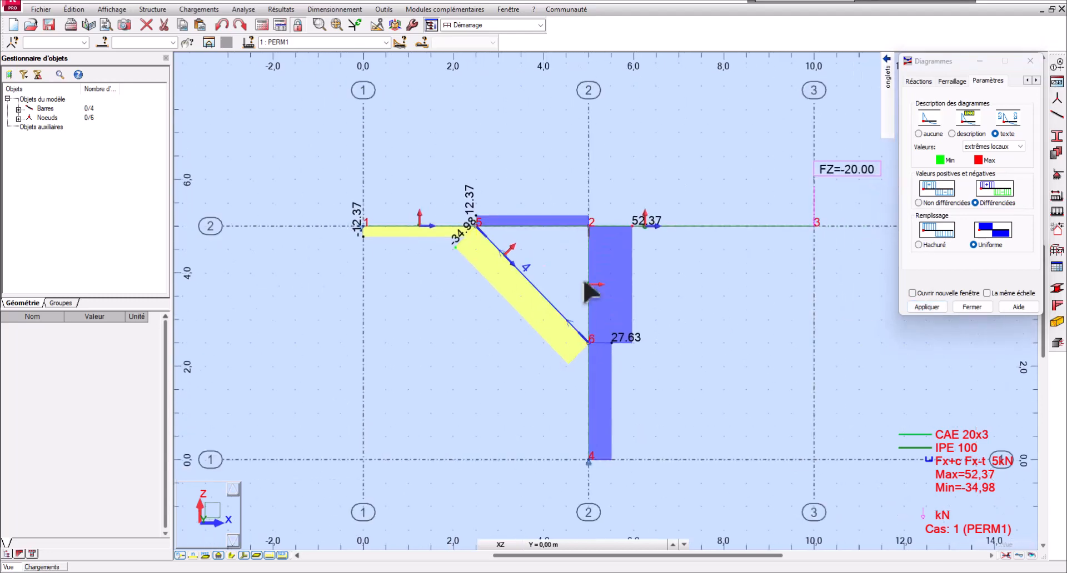
scroll(419, 248, up, 4)
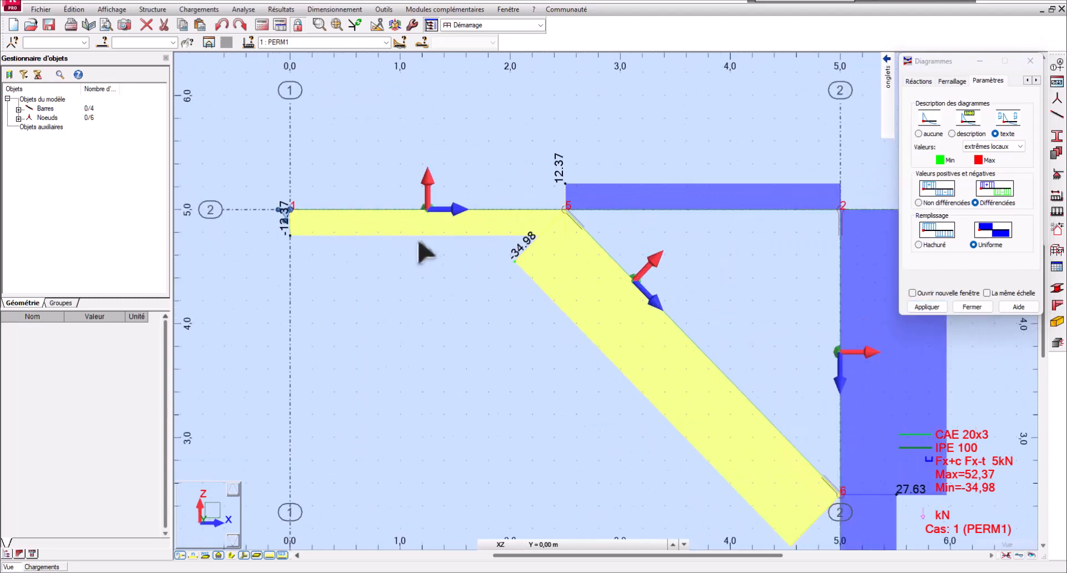
scroll(425, 253, down, 1)
middle_drag(505, 358, 446, 328)
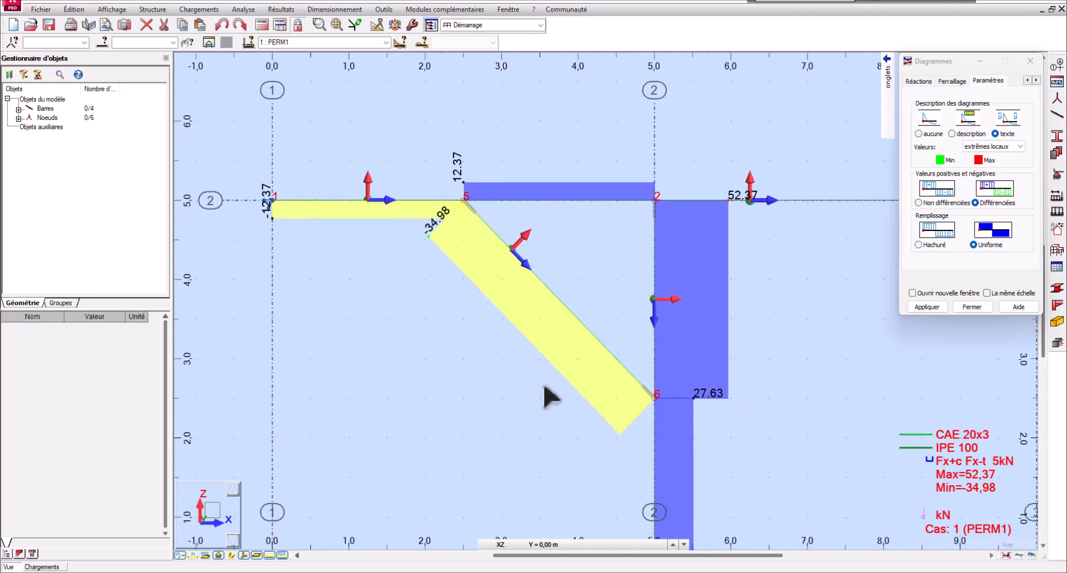
Step: Replace the axial force diagram with the shear force Fz diagram
click(867, 78)
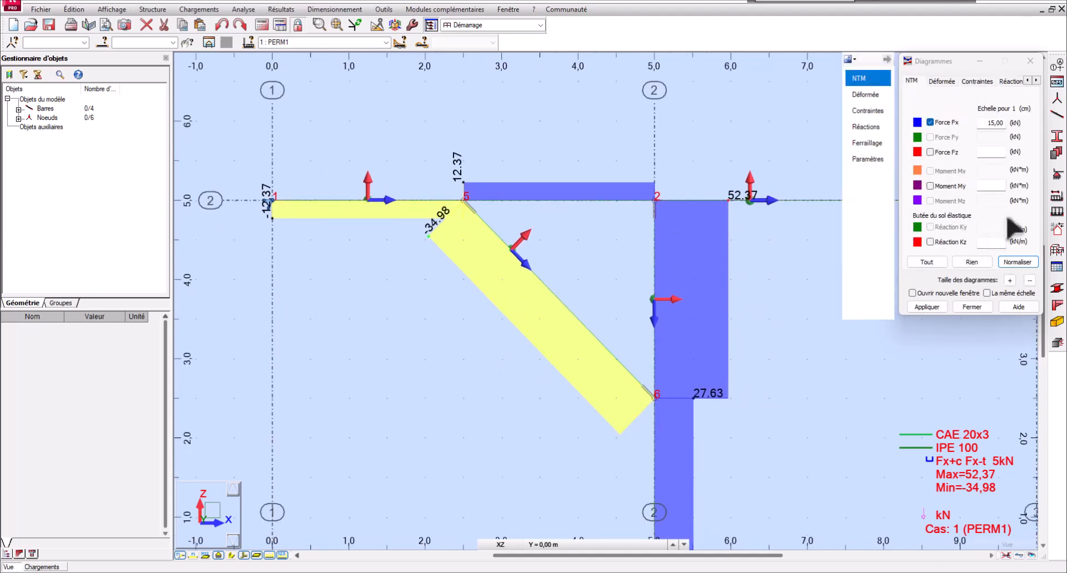
click(938, 153)
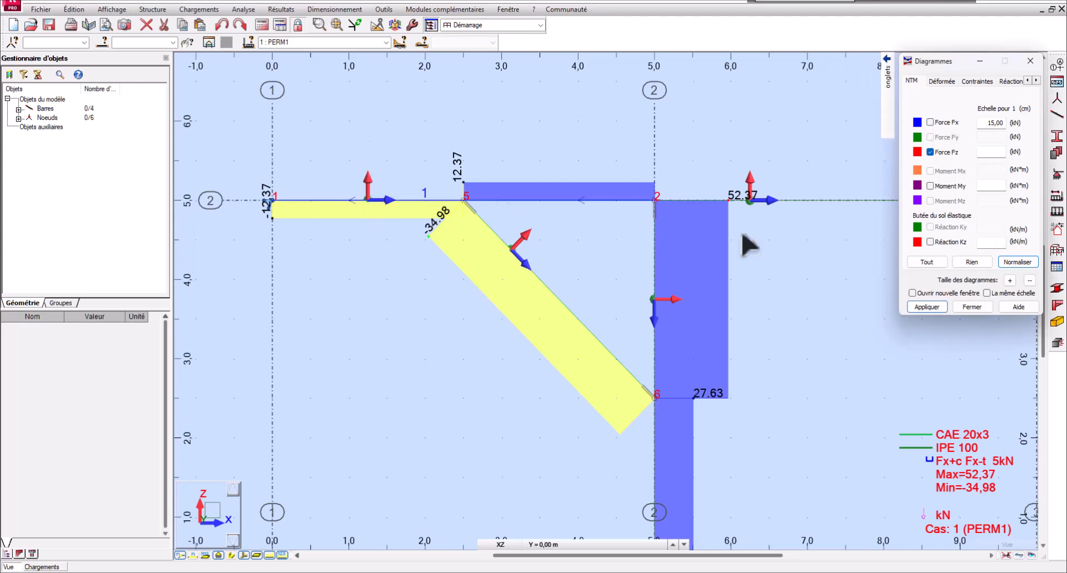
click(937, 313)
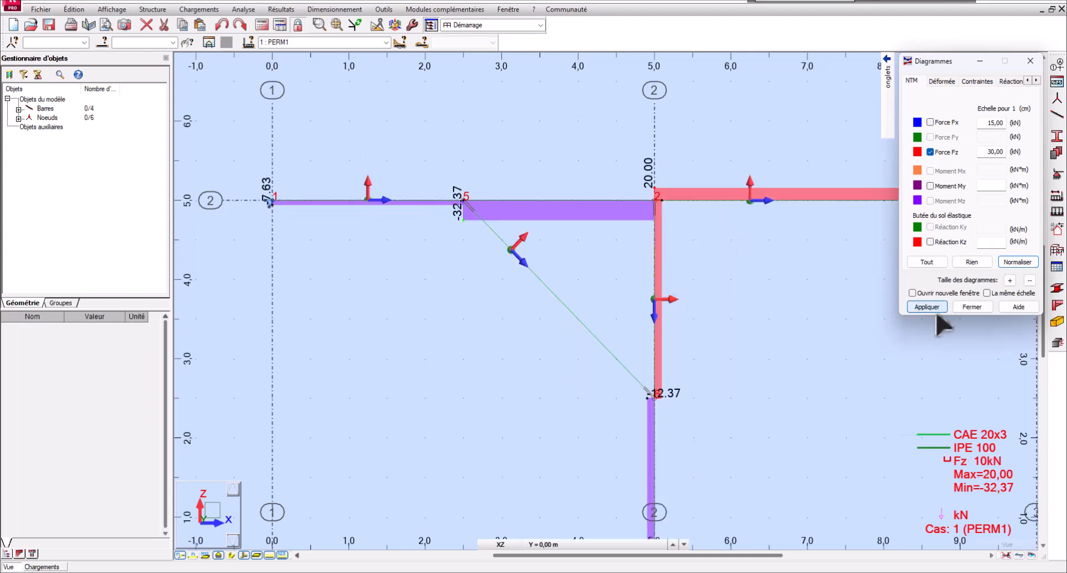
Step: Replace the shear diagram with the bending moment My diagram, enlarge it, and inspect it over the whole frame
click(930, 185)
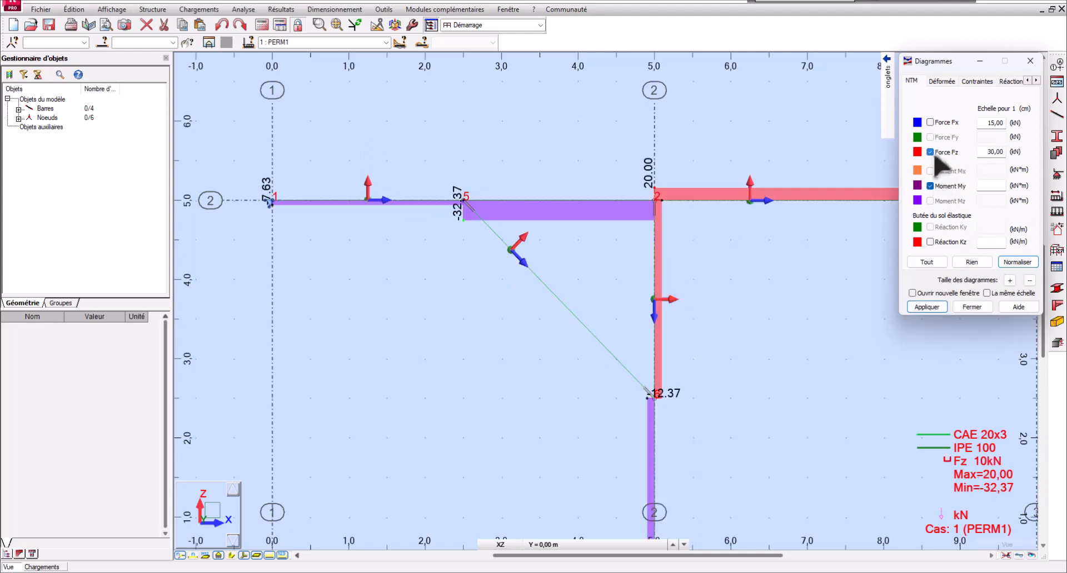
click(933, 152)
click(931, 311)
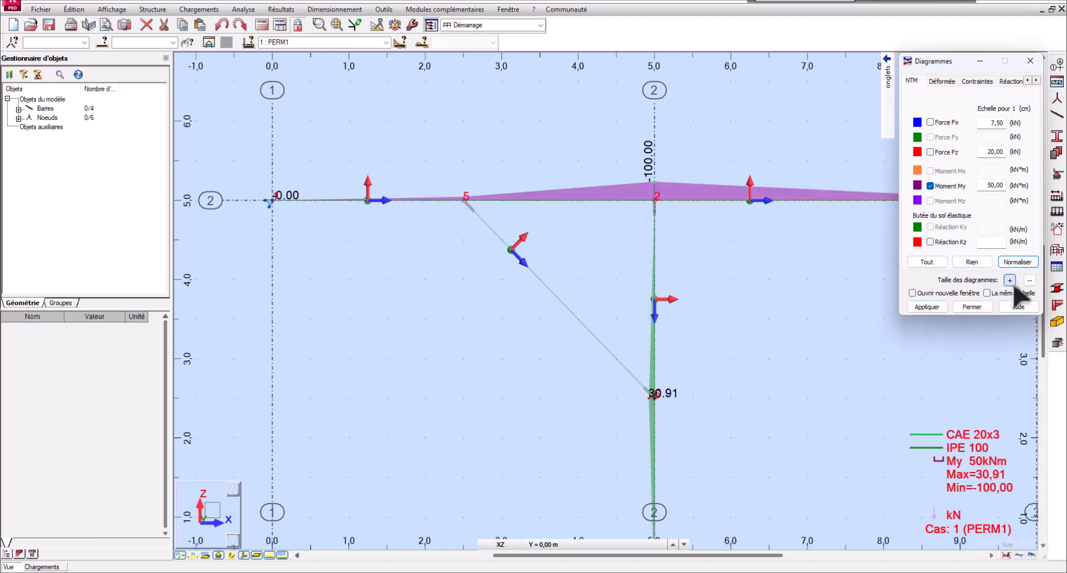
click(927, 307)
scroll(717, 333, up, 3)
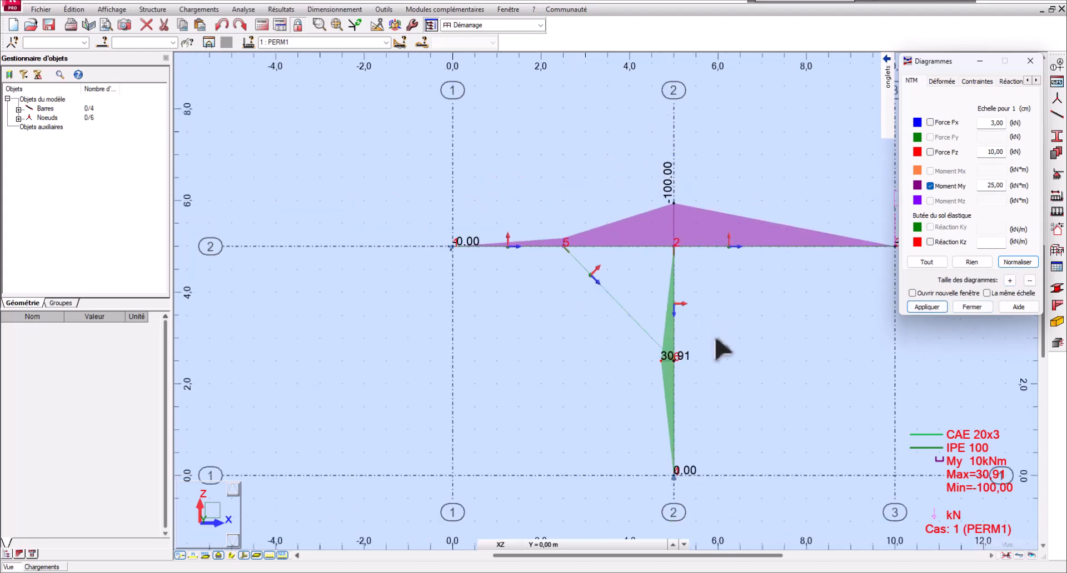
scroll(716, 336, down, 3)
middle_drag(744, 345, 647, 280)
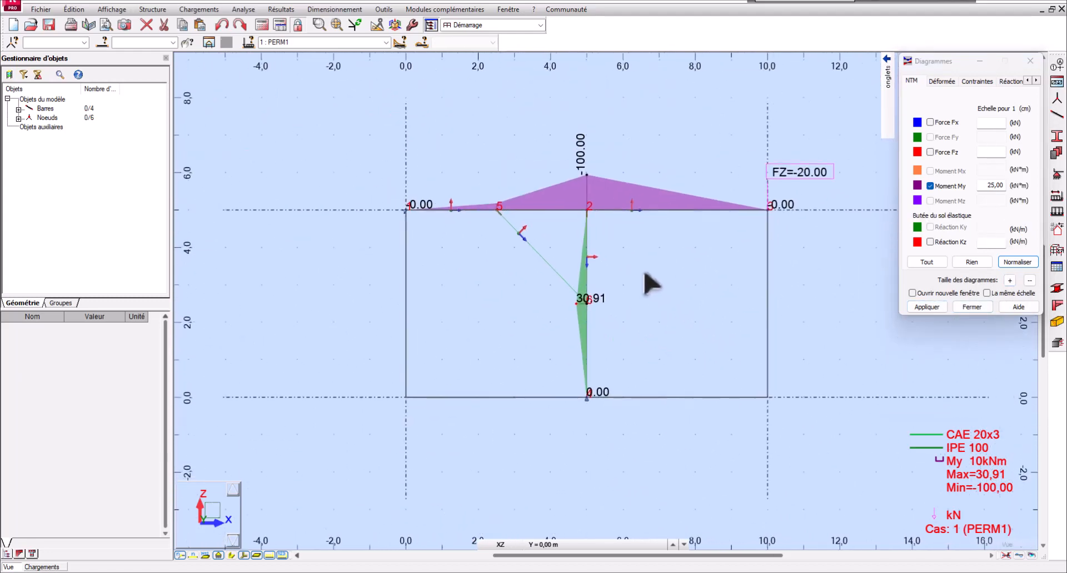
Step: Close the diagram settings, display the frame's deformed shape, and show the section shapes to compare it with the undeformed bars
click(970, 307)
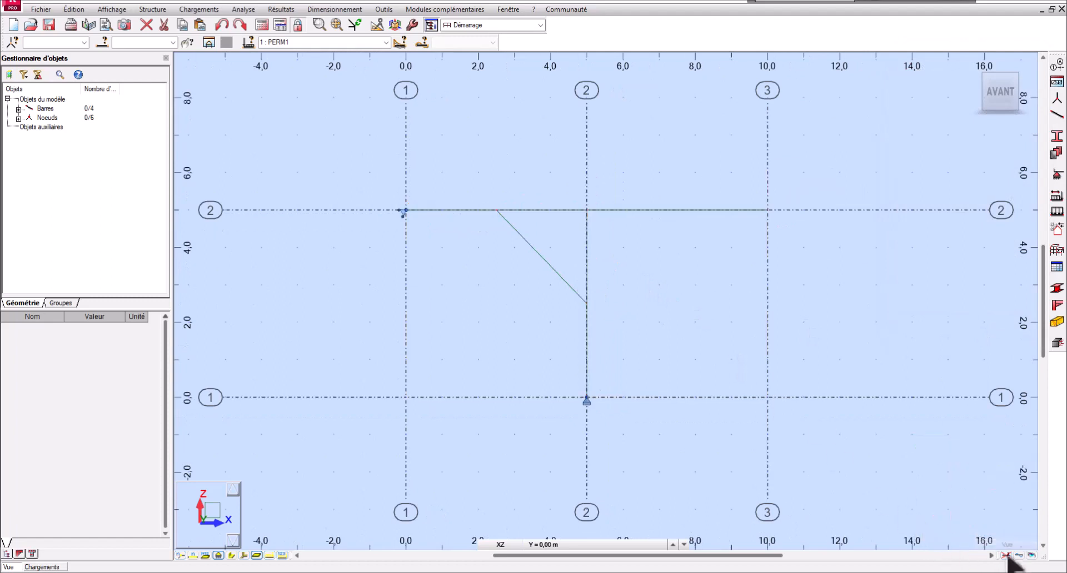
click(1027, 560)
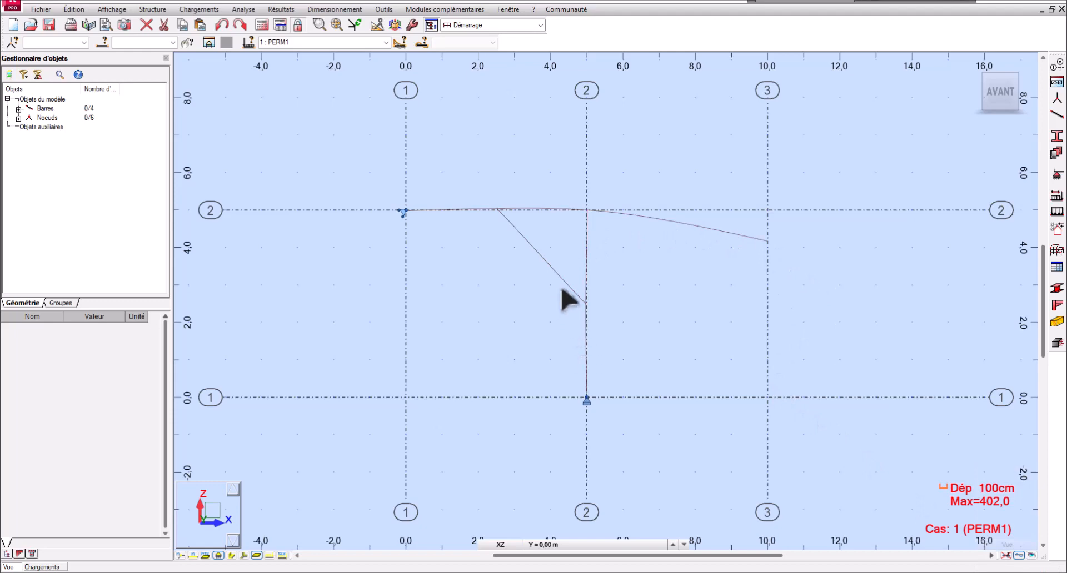
scroll(588, 310, up, 13)
scroll(588, 309, down, 12)
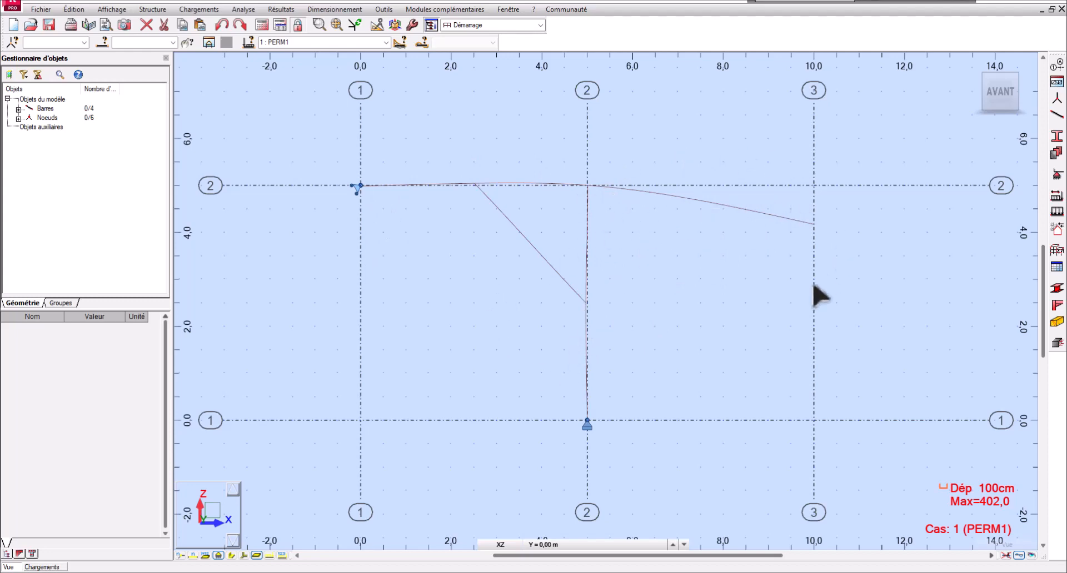
scroll(808, 375, down, 4)
scroll(801, 389, up, 3)
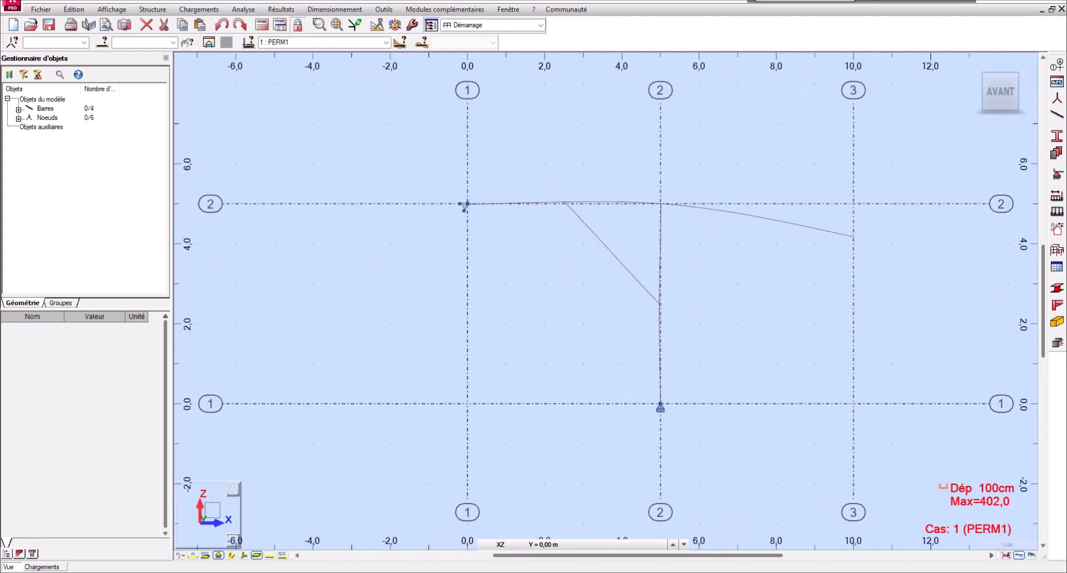
click(249, 558)
scroll(850, 239, up, 4)
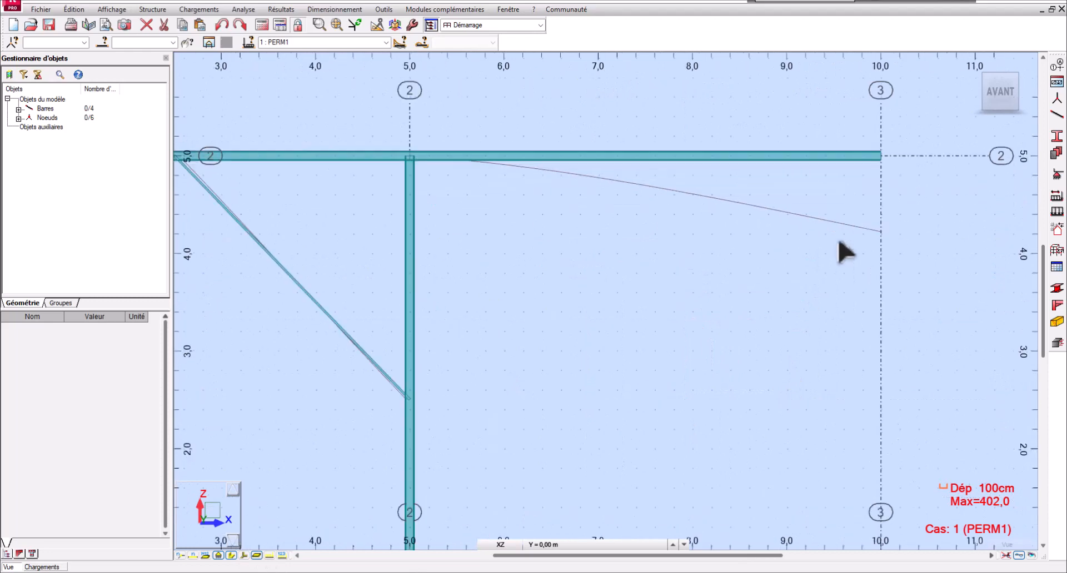
Step: Display the bending moment My diagram together with the frame's deformed shape, with the whole frame in view
scroll(834, 234, down, 2)
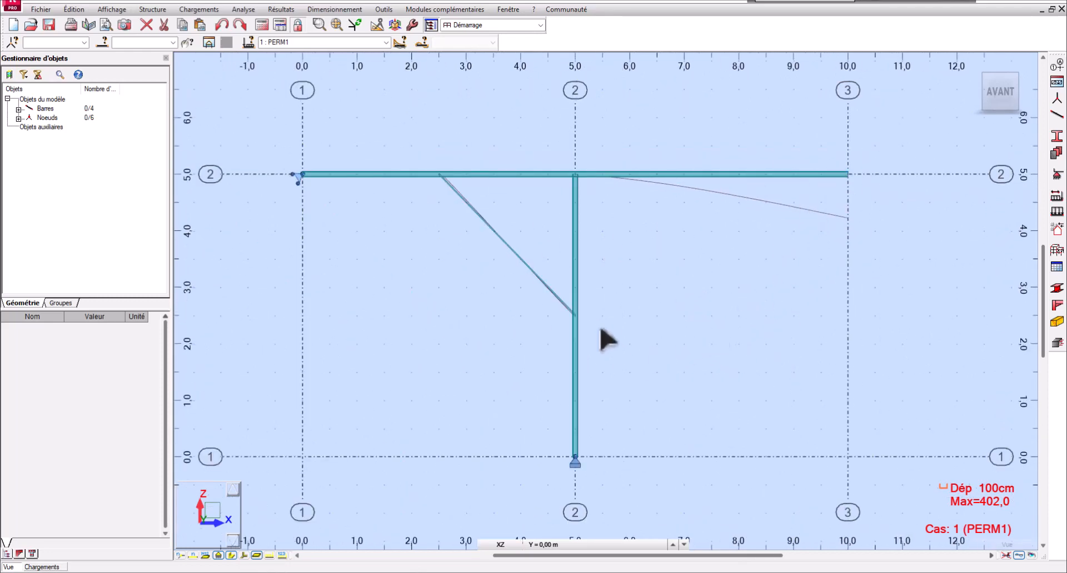
scroll(601, 338, down, 3)
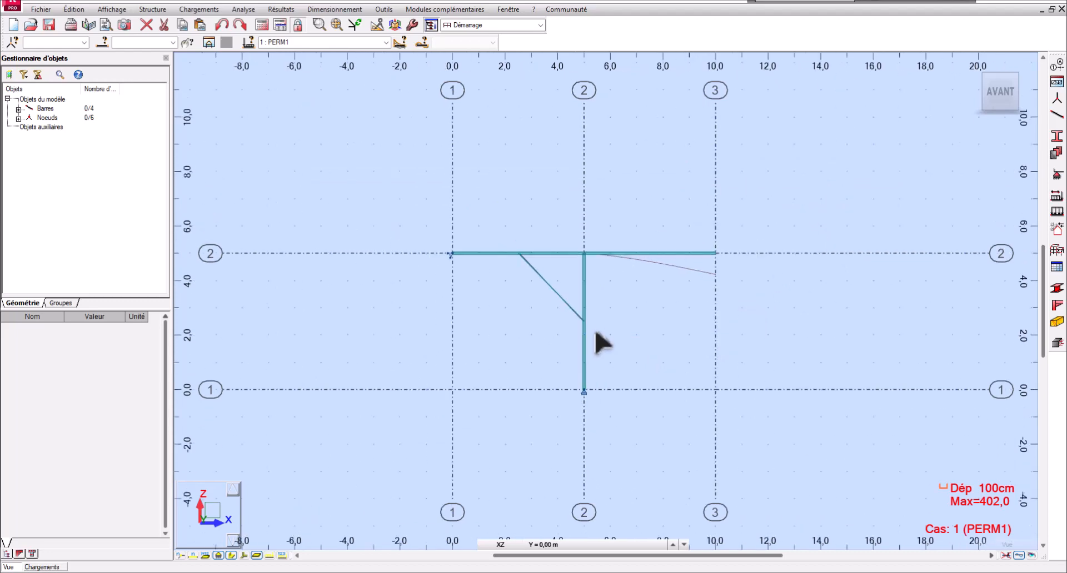
scroll(556, 361, up, 3)
scroll(515, 401, down, 2)
middle_drag(535, 389, 498, 357)
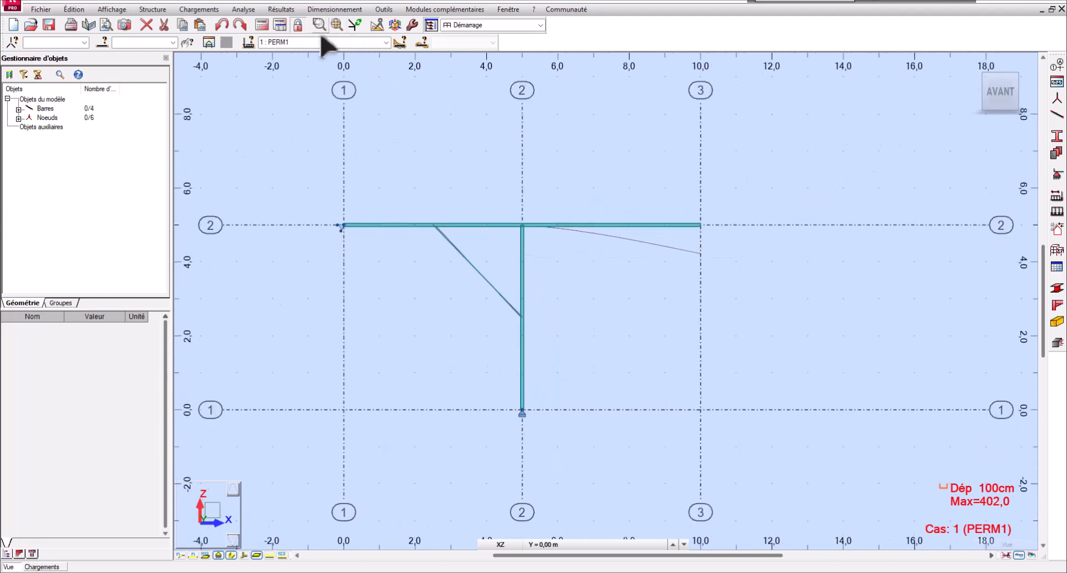
click(283, 10)
click(286, 47)
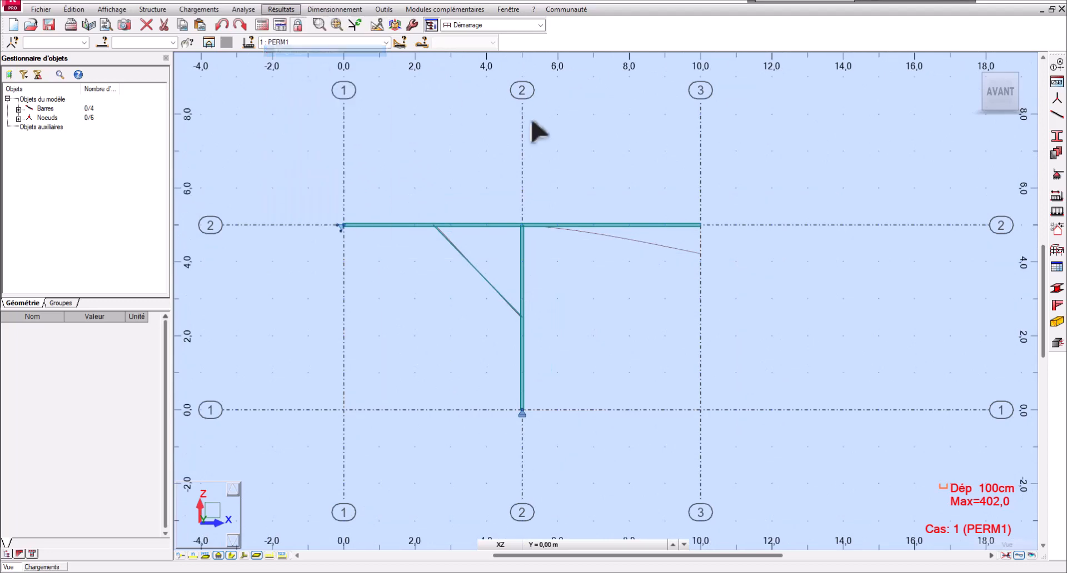
click(931, 186)
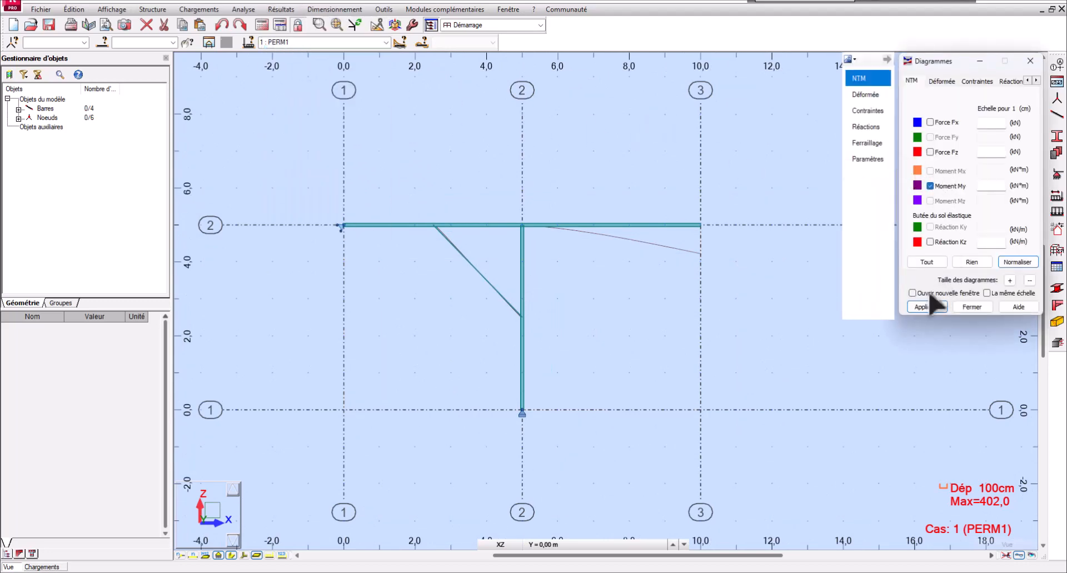
click(926, 307)
Step: Show description labels at the local extremes, differentiate positive and negative values, apply a uniform fill, and close the diagram settings
click(868, 159)
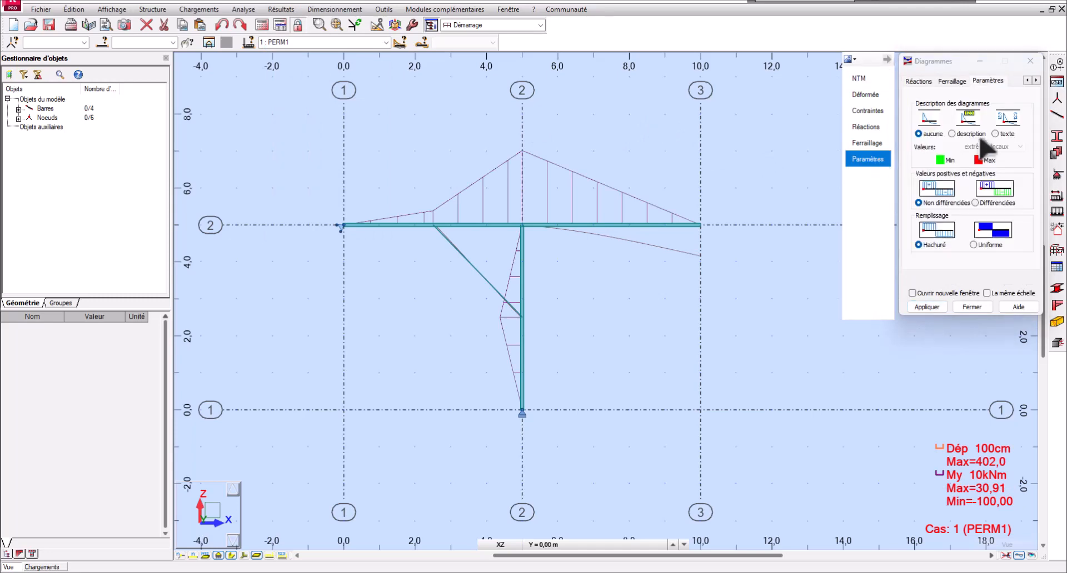
click(993, 203)
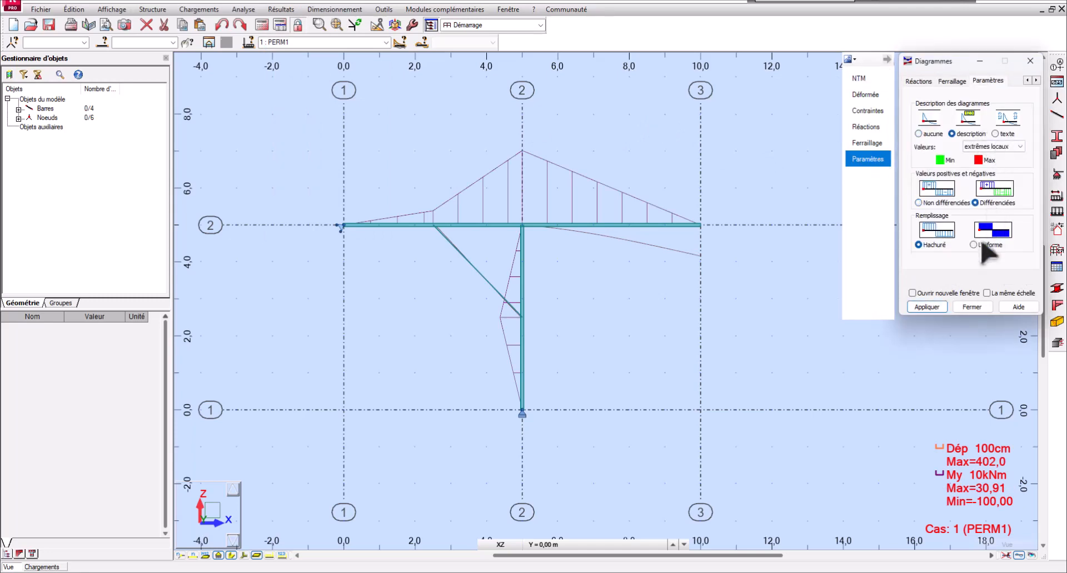
click(977, 247)
click(939, 308)
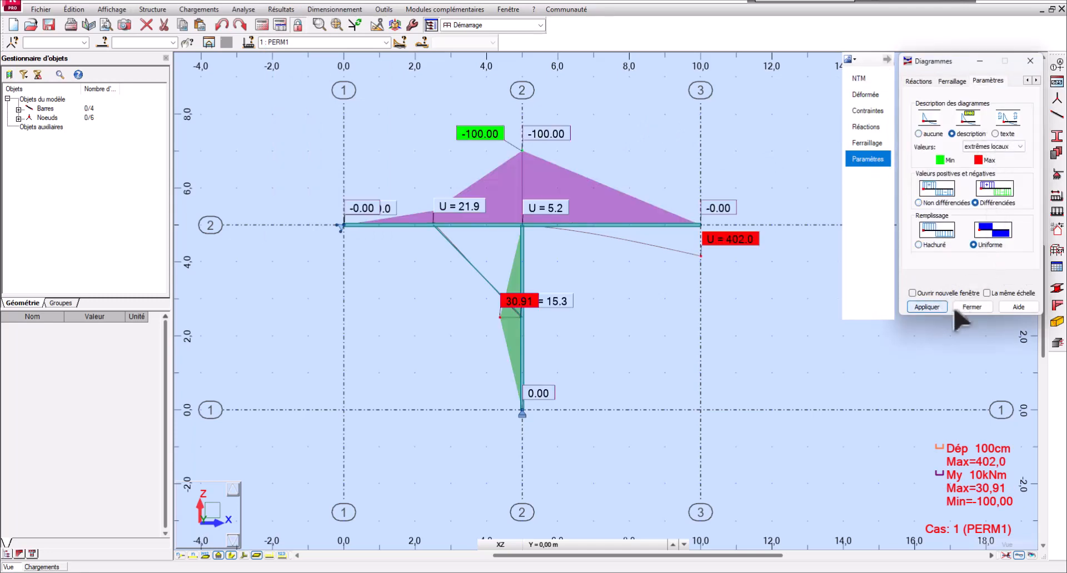
click(972, 306)
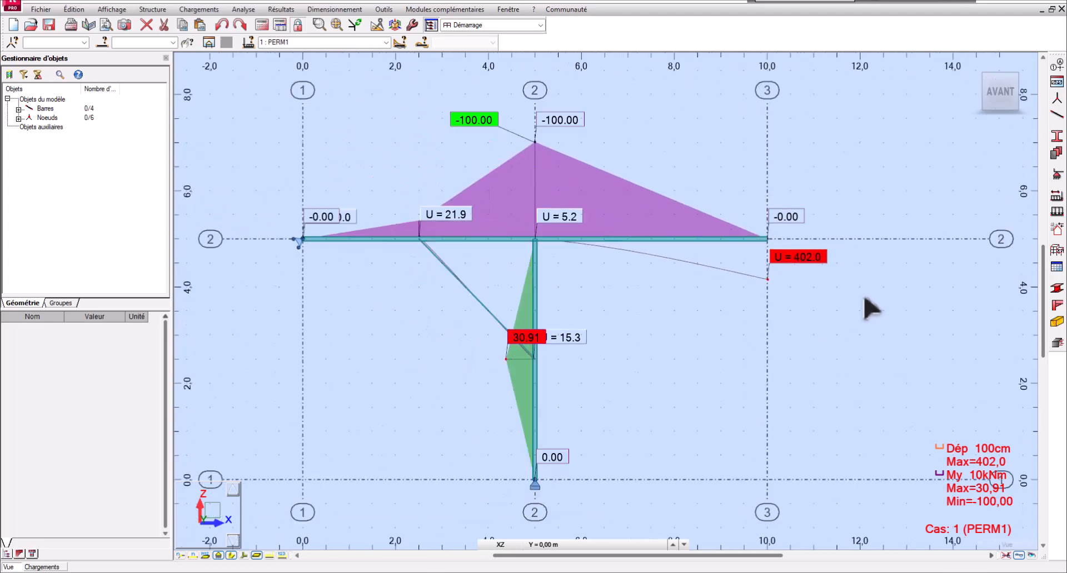
mouse_move(871, 309)
middle_down()
mouse_move(917, 315)
mouse_move(876, 269)
middle_up()
scroll(909, 304, down, 1)
scroll(867, 269, up, 2)
scroll(866, 269, down, 2)
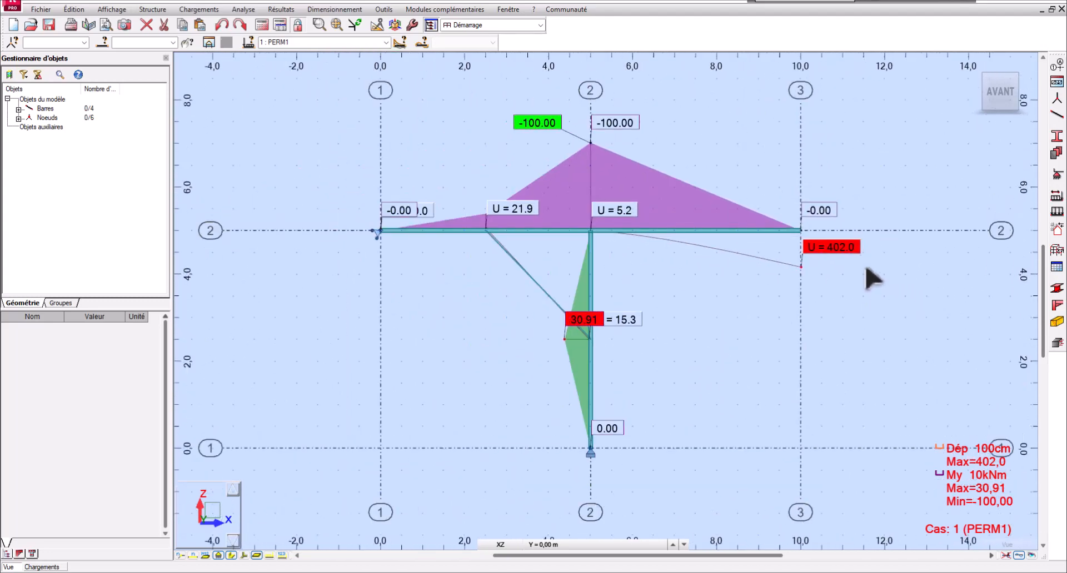
Step: Capture the current diagram view to the clipboard at the highest resolution, 4096x2278
click(135, 31)
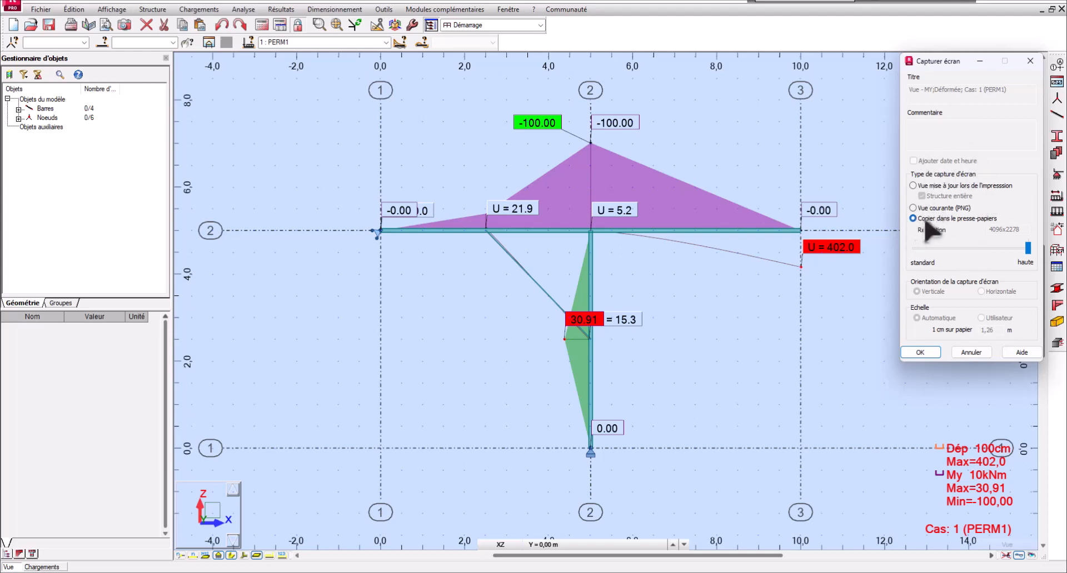
mouse_move(1034, 254)
mouse_down()
mouse_move(971, 259)
mouse_move(1037, 256)
mouse_up()
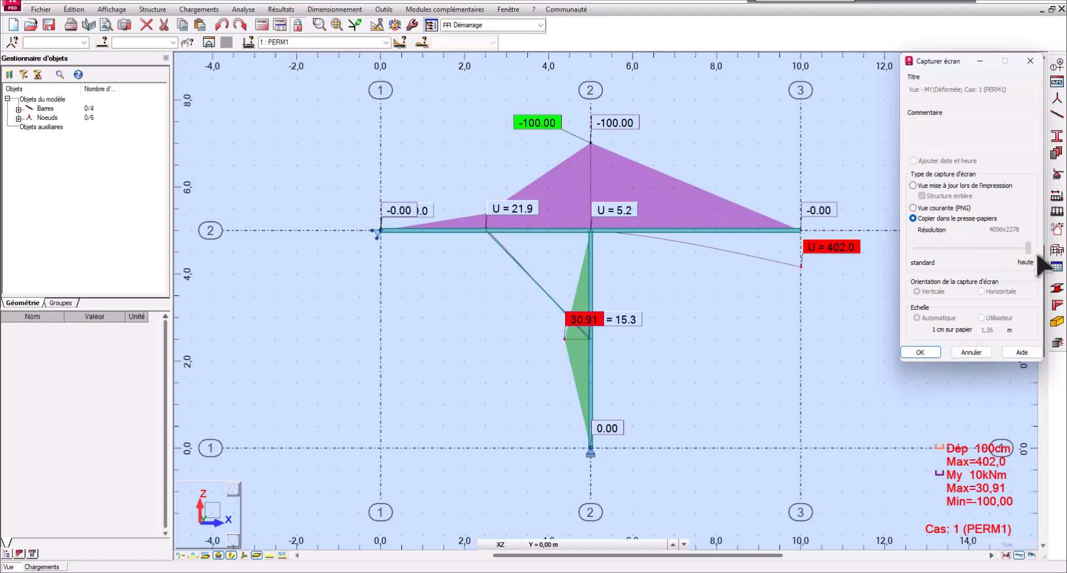
click(935, 360)
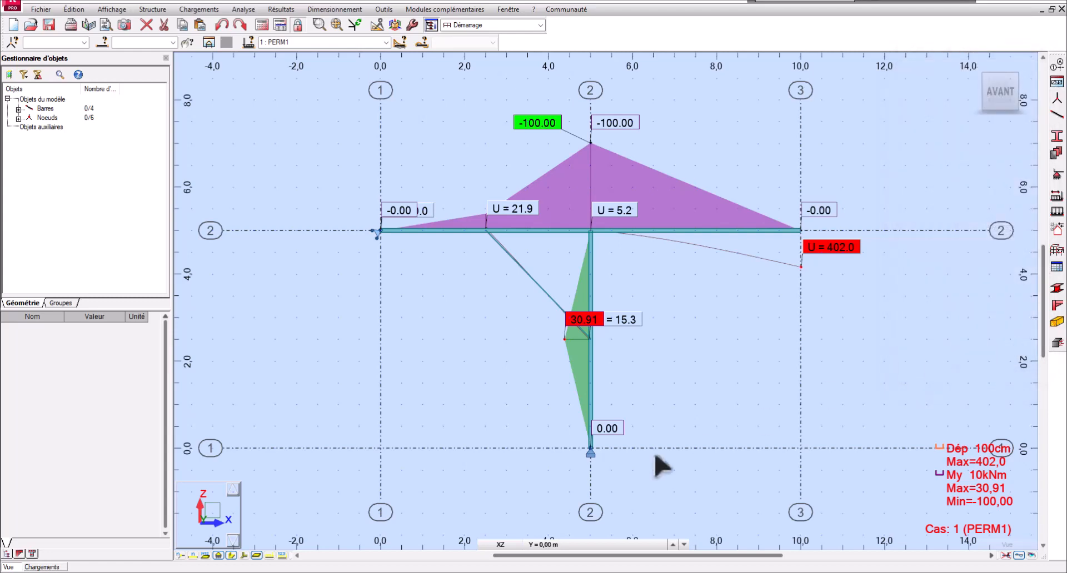
Step: Switch to PowerPoint, create a blank presentation, and paste the captured diagram view onto its first slide
key(super)
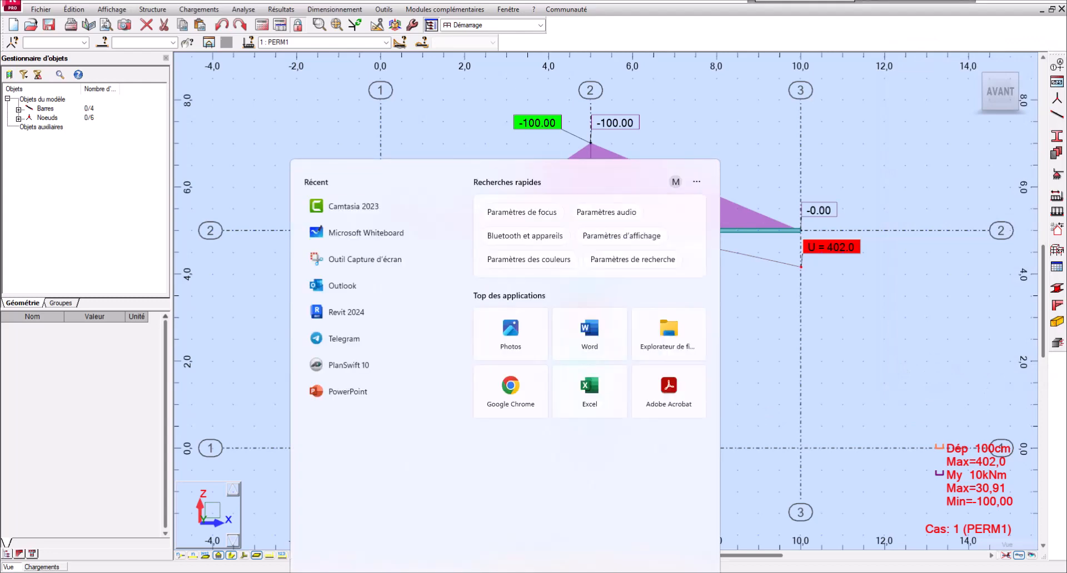
text(ppt)
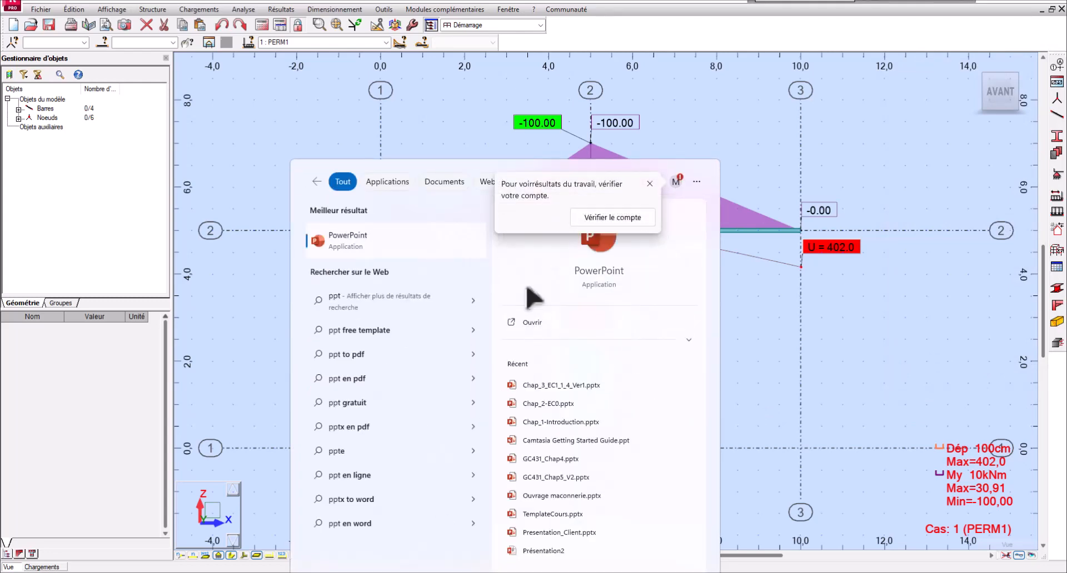
click(434, 257)
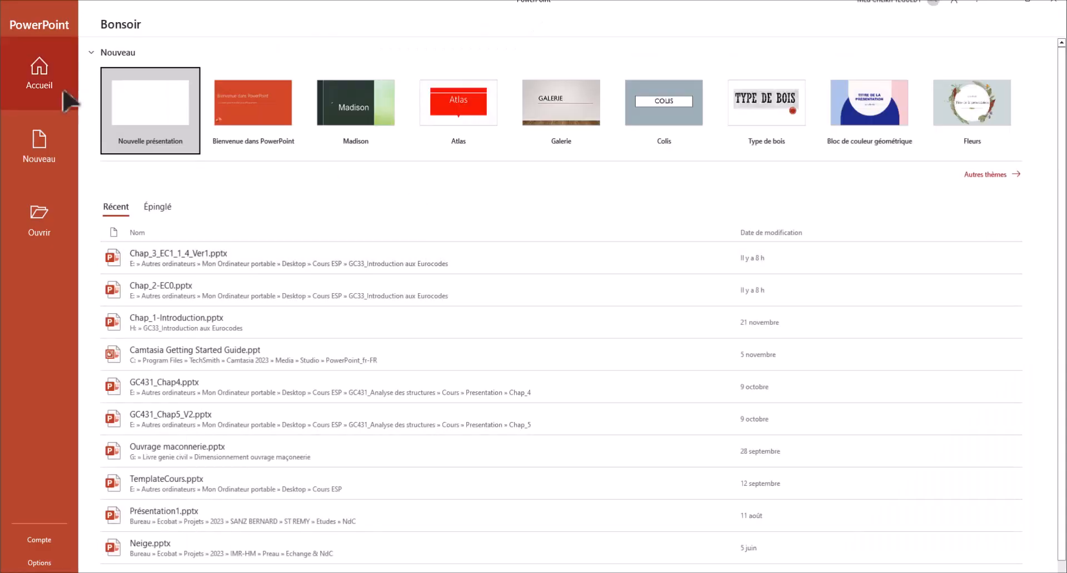
click(148, 114)
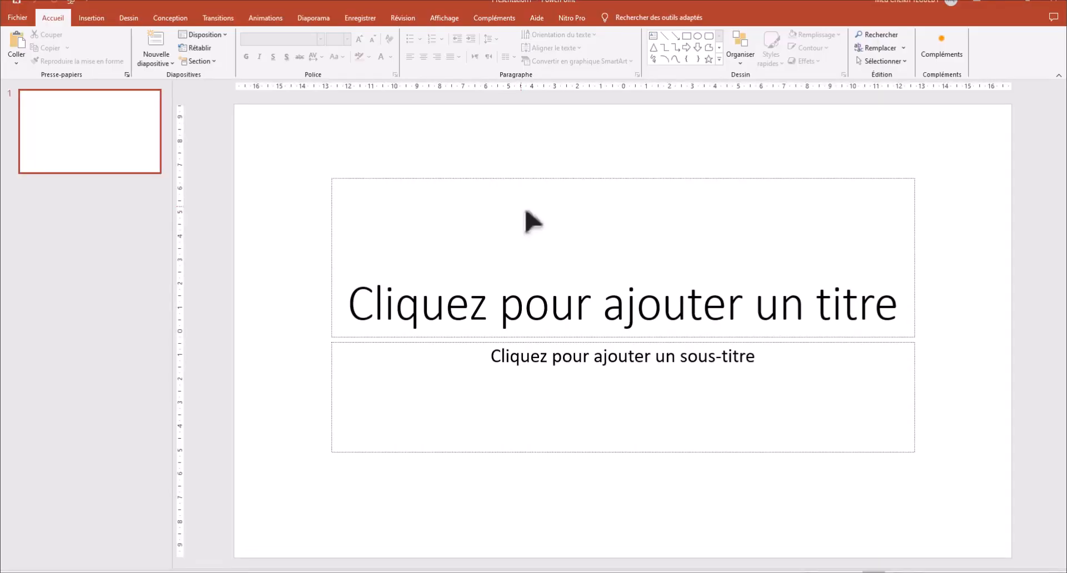
key(ctrl+v)
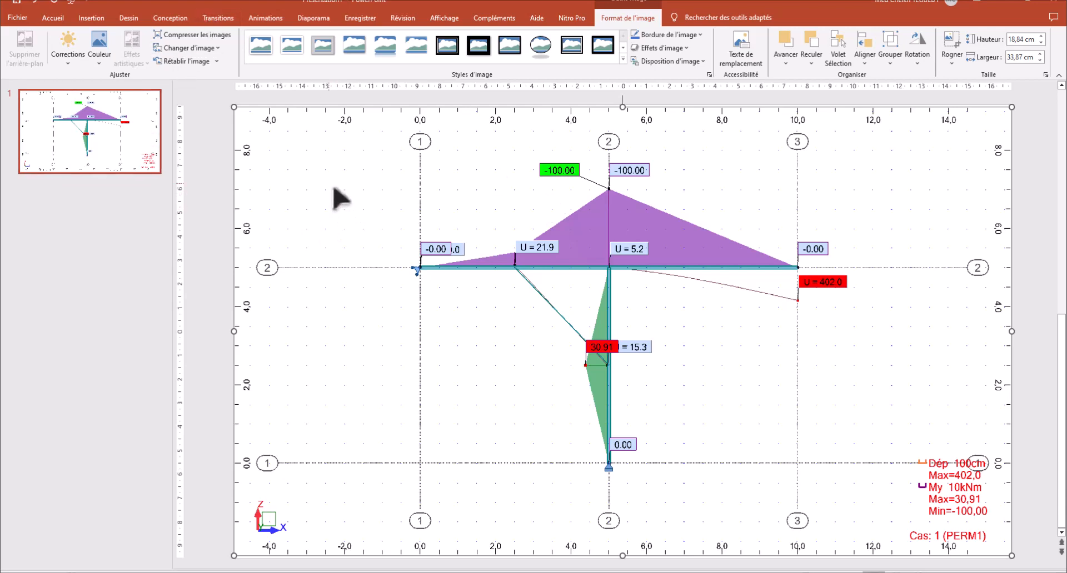
Step: Shrink the pasted image to about 13.5 cm by 24.26 cm, and paste a second, smaller copy of the capture beside it
drag(234, 107, 456, 233)
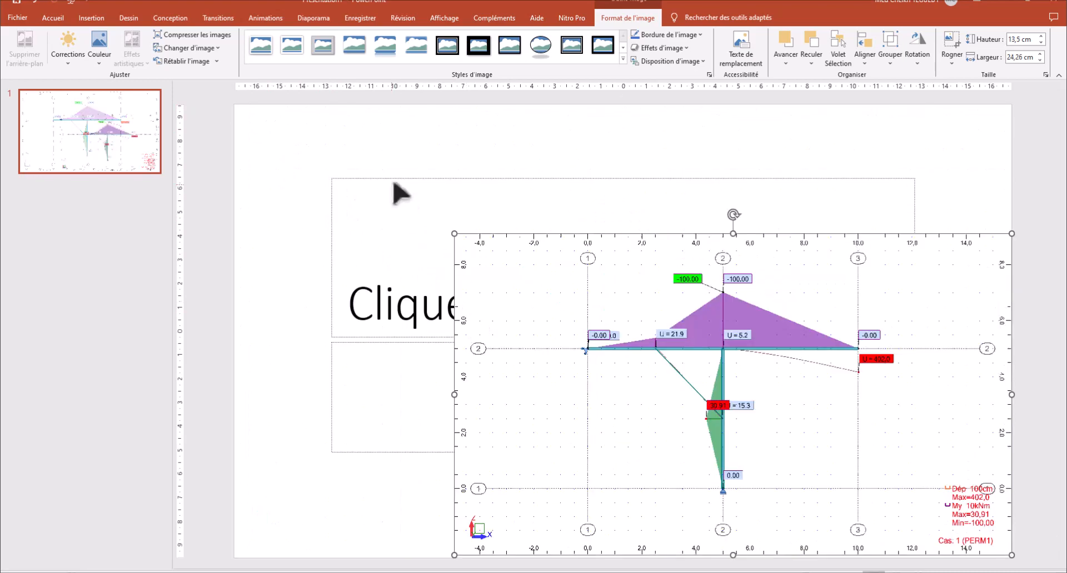
right_click(374, 144)
click(412, 184)
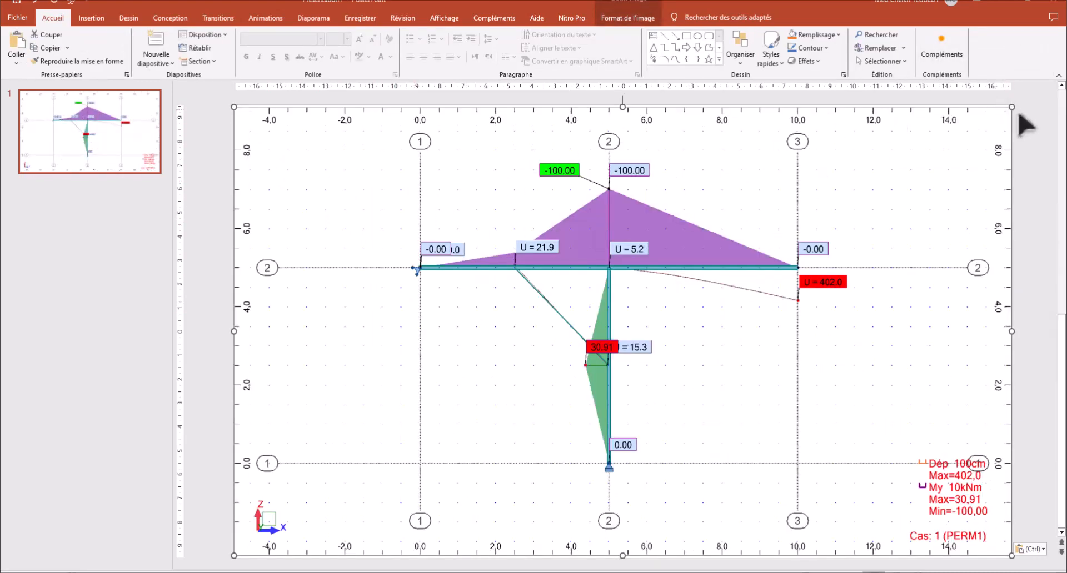
drag(1011, 106, 712, 281)
drag(491, 336, 465, 230)
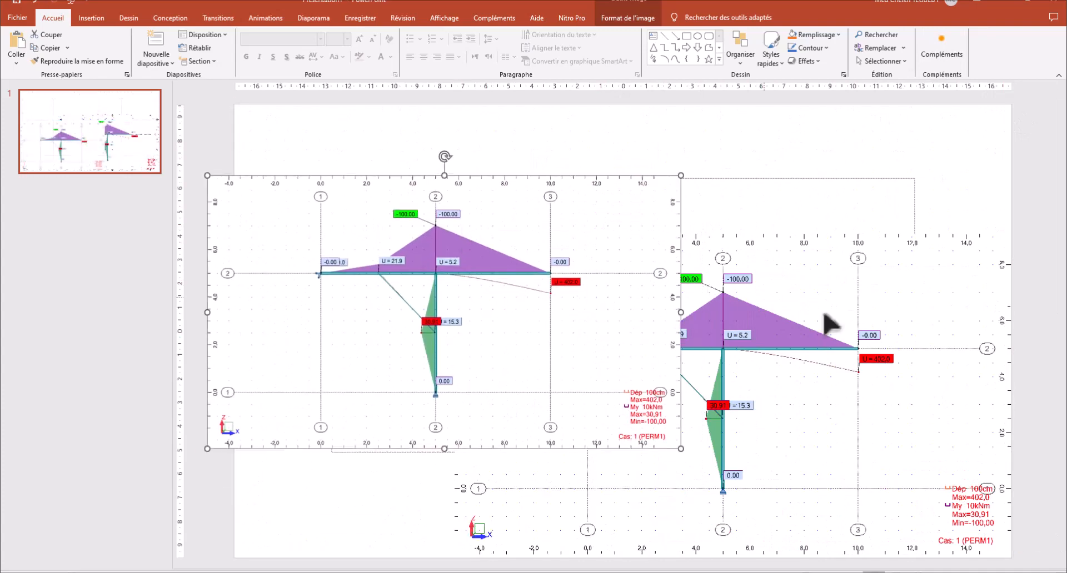
Step: Arrange the two copies on the slide, move the smaller one toward the middle, and delete the larger first copy
drag(828, 322, 814, 264)
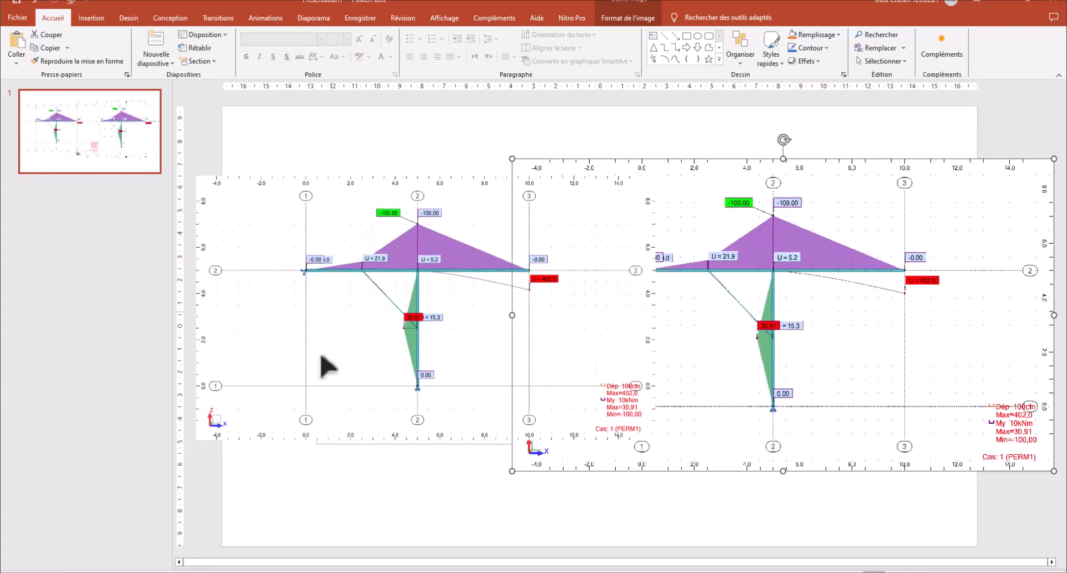
drag(602, 279, 722, 276)
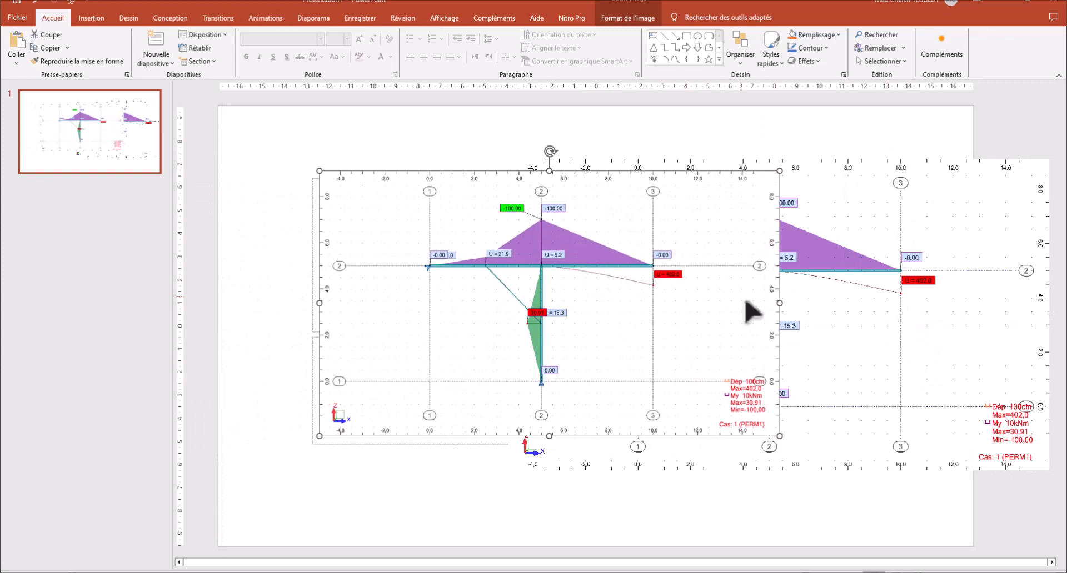
click(798, 291)
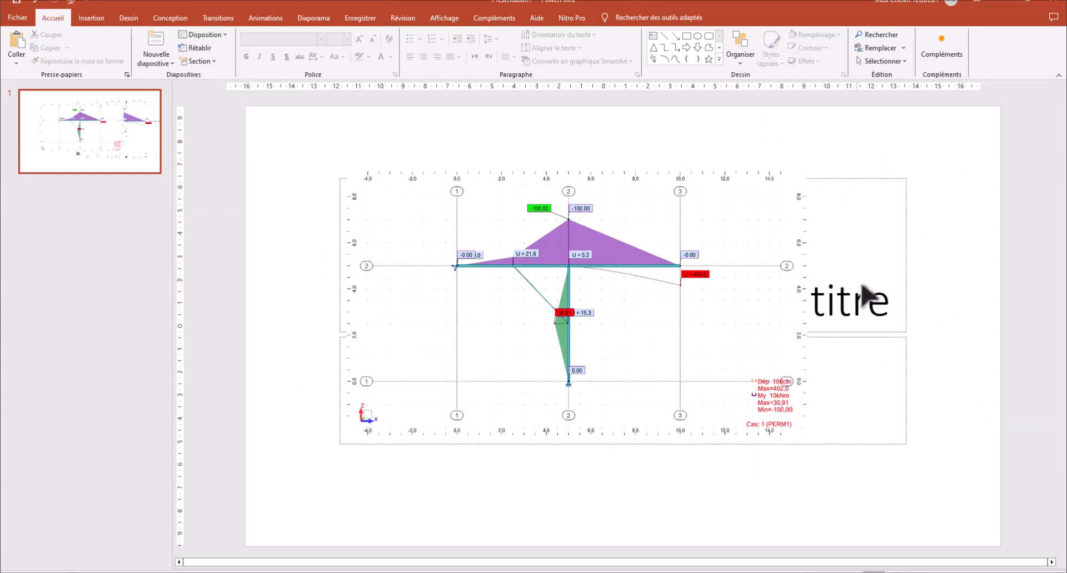
Step: Examine the sharpness of the remaining picture's diagrams and labels up close, and switch back to Robot
ctrl+scroll(601, 319, up, 3)
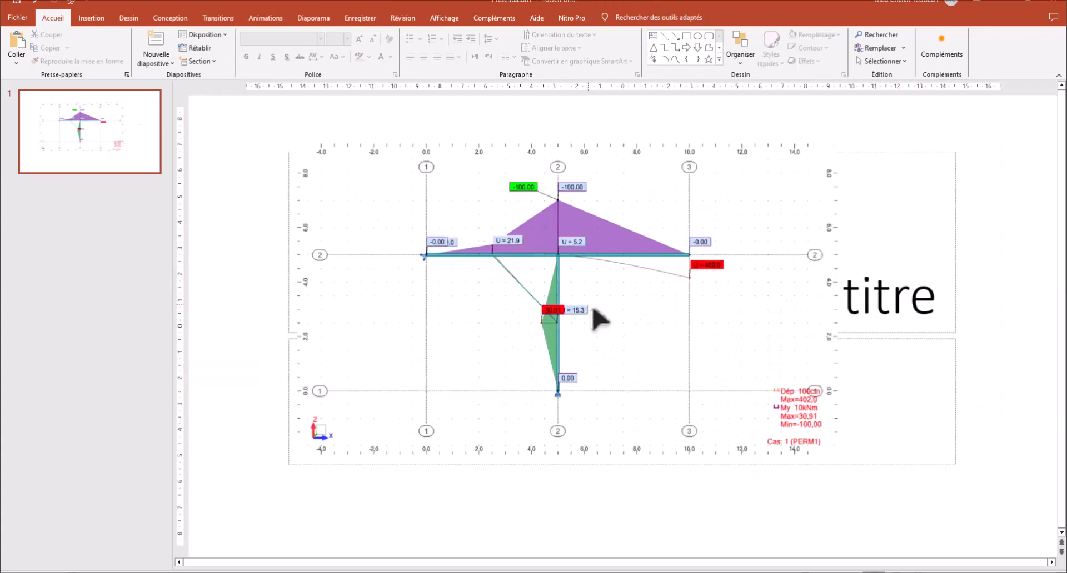
ctrl+scroll(595, 319, up, 3)
ctrl+scroll(596, 321, down, 5)
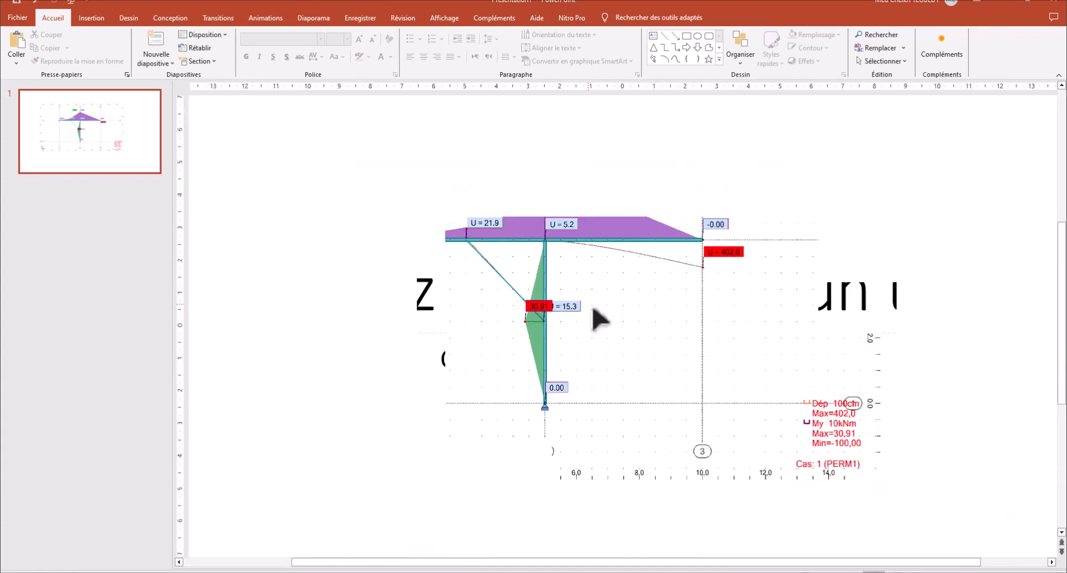
ctrl+scroll(878, 461, up, 5)
ctrl+scroll(845, 524, down, 5)
ctrl+scroll(827, 476, up, 4)
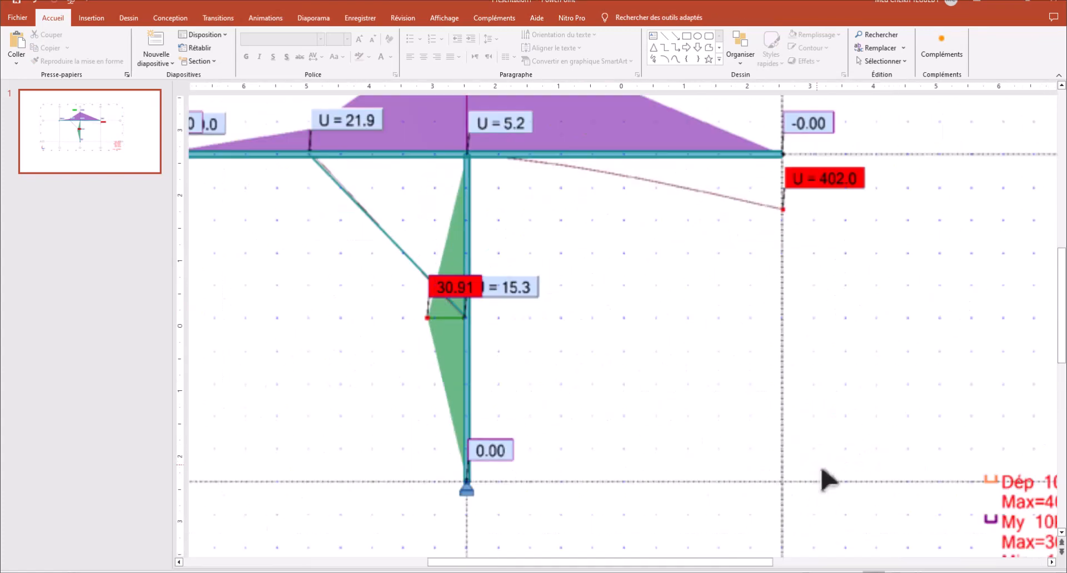
ctrl+scroll(846, 472, down, 5)
click(693, 307)
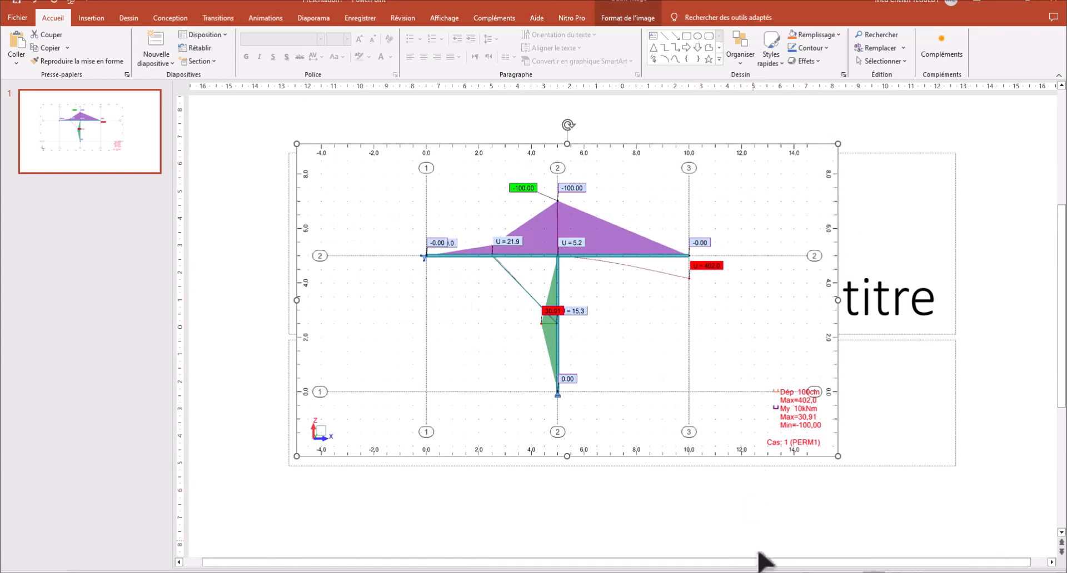
key(alt+Tab)
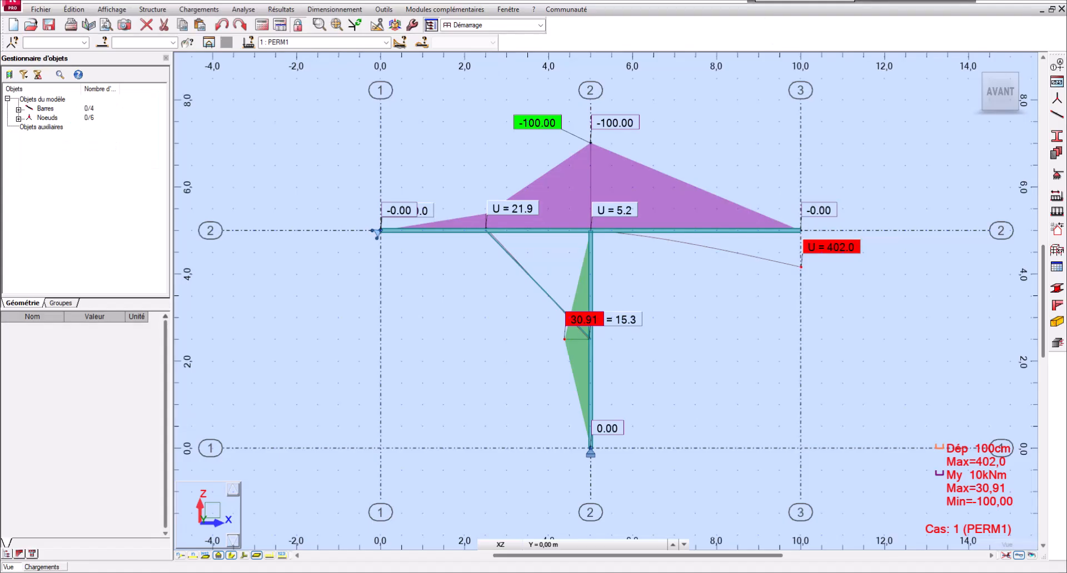